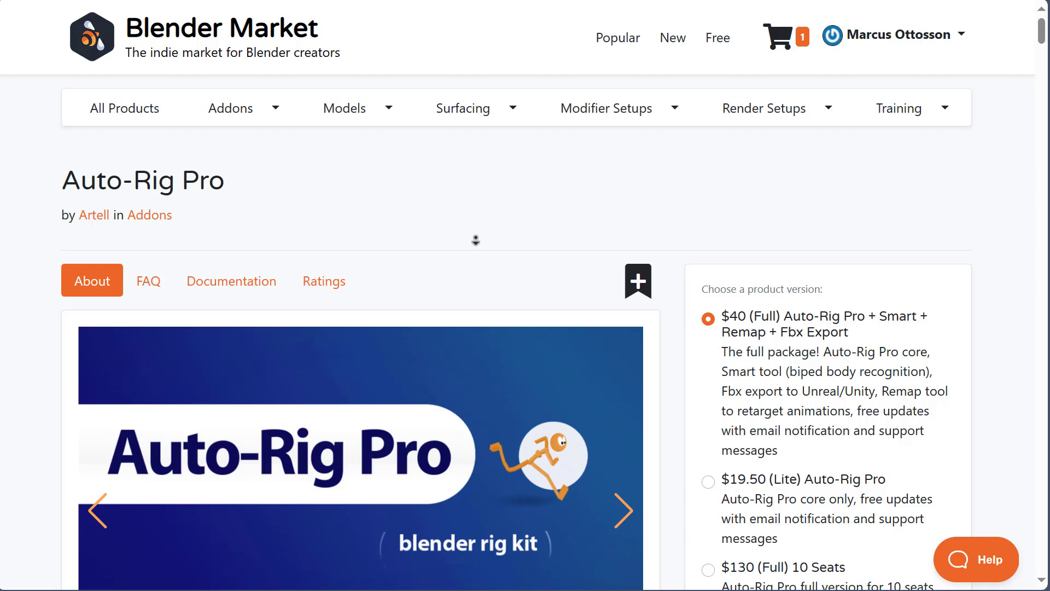
Step: Read the Auto-Rig Pro product page down to the download link for the free Mike character rig
scroll(475, 240, "down", 7)
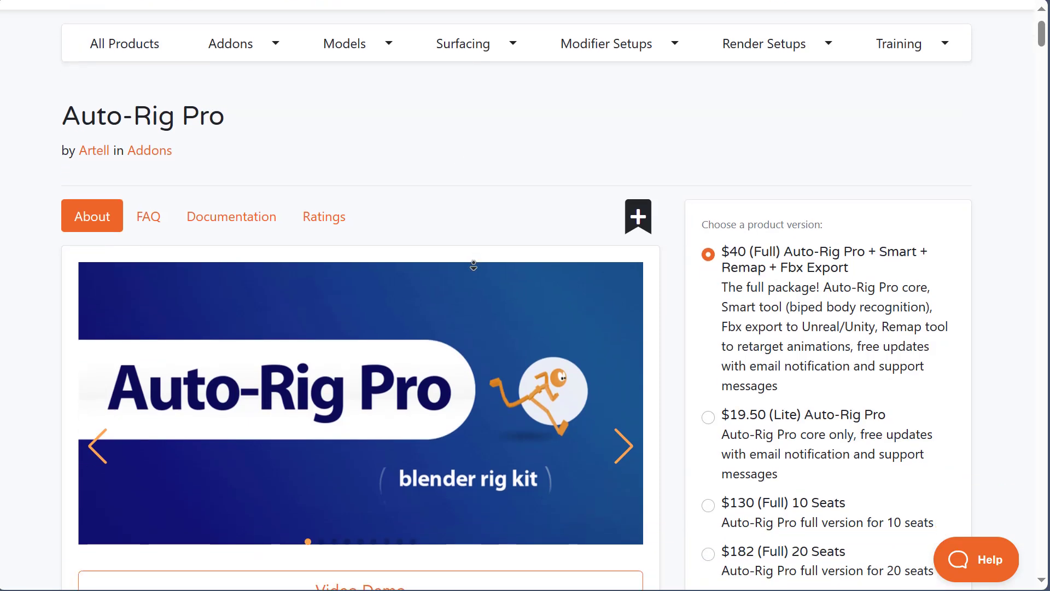
scroll(473, 266, "down", 3)
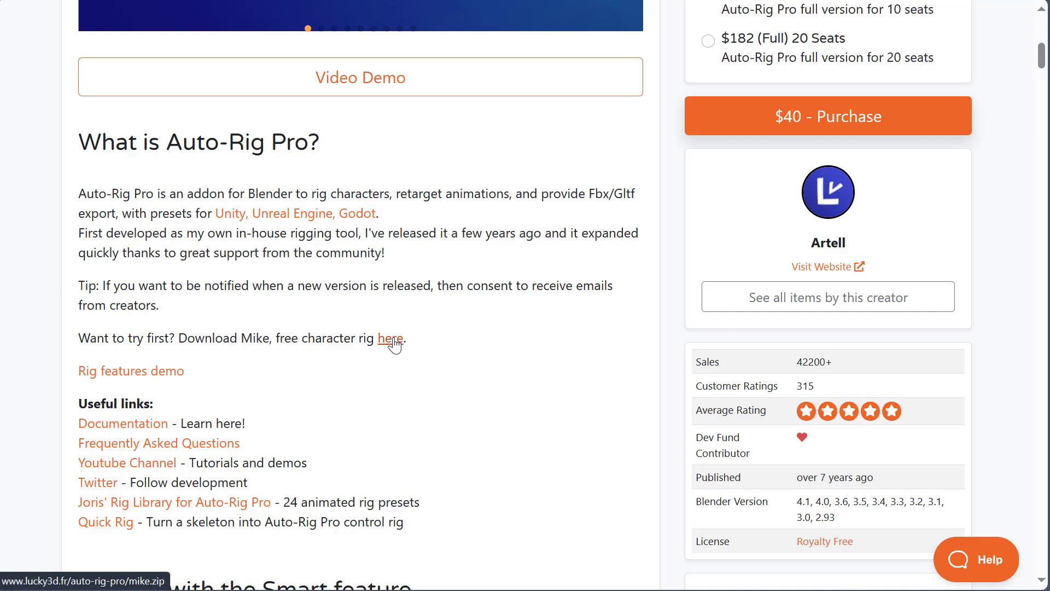
left_click_drag(406, 342, 377, 343)
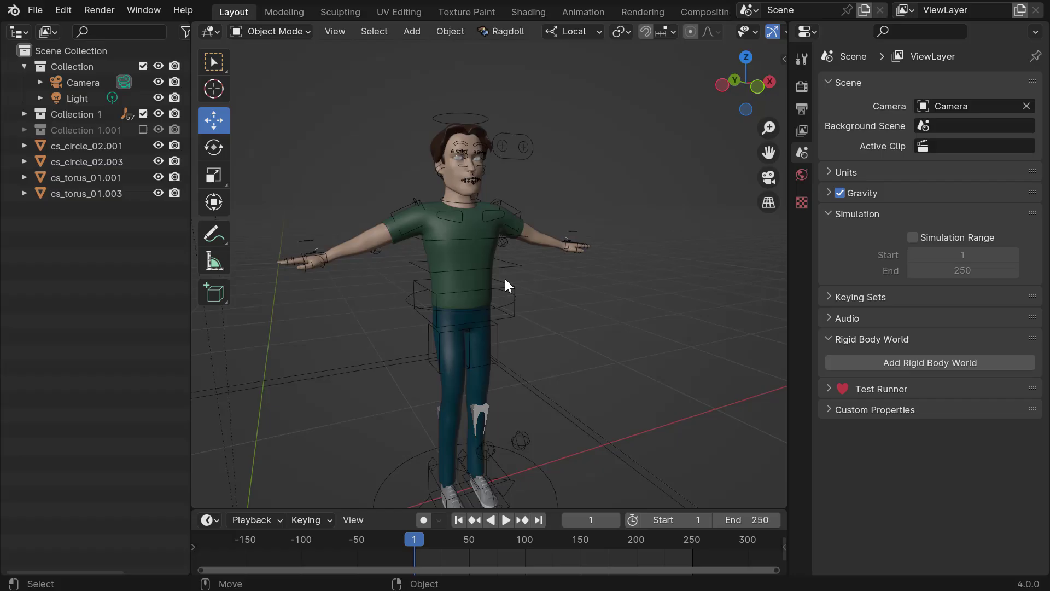
Step: Select the mike_rig character and examine it with its controls from several angles
left_click(505, 280)
scroll(526, 284, "up", 3)
mouse_move(537, 287)
middle_mouse_down()
mouse_move(550, 252)
mouse_move(586, 234)
mouse_move(570, 246)
mouse_move(573, 237)
mouse_move(488, 240)
mouse_move(532, 273)
mouse_move(488, 261)
mouse_move(491, 296)
mouse_move(537, 297)
middle_mouse_up()
scroll(487, 252, "down", 3)
scroll(488, 262, "down", 2)
scroll(541, 312, "up", 4)
middle_click_drag(621, 342, 577, 346)
scroll(525, 323, "down", 4)
middle_click_drag(491, 308, 521, 320)
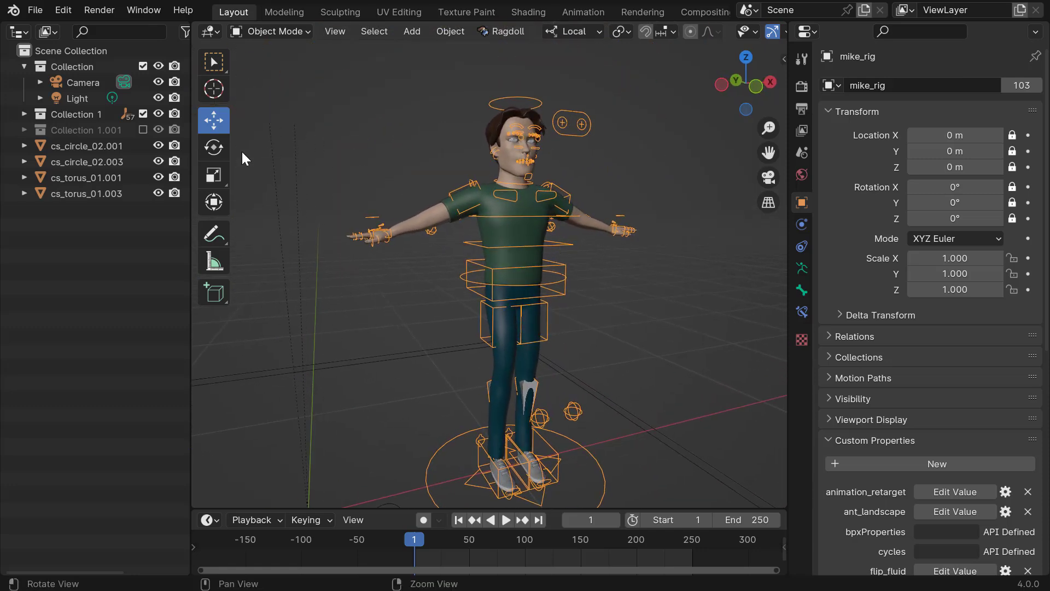
Step: Enable Collection 1.001 to show the second character and play the ragdoll simulation
left_click(142, 129)
left_click(344, 160)
middle_click_drag(393, 189, 384, 188, "alt")
key("space")
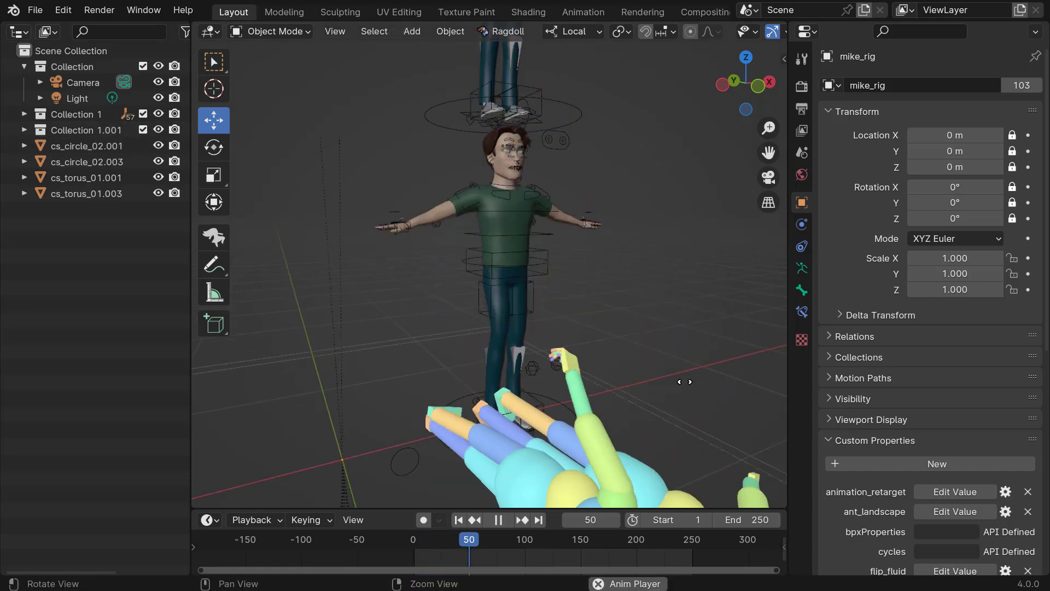
key("Escape")
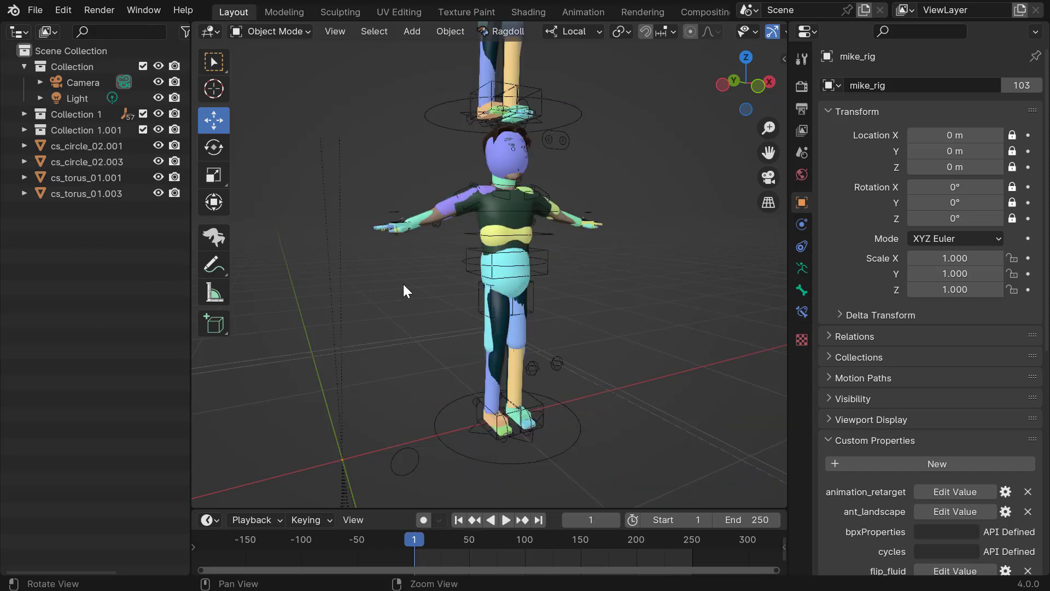
Step: Replay the opening frames of the ragdoll simulation several times, rewinding to frame 1
left_click(498, 31)
mouse_move(514, 289)
mouse_move(814, 577)
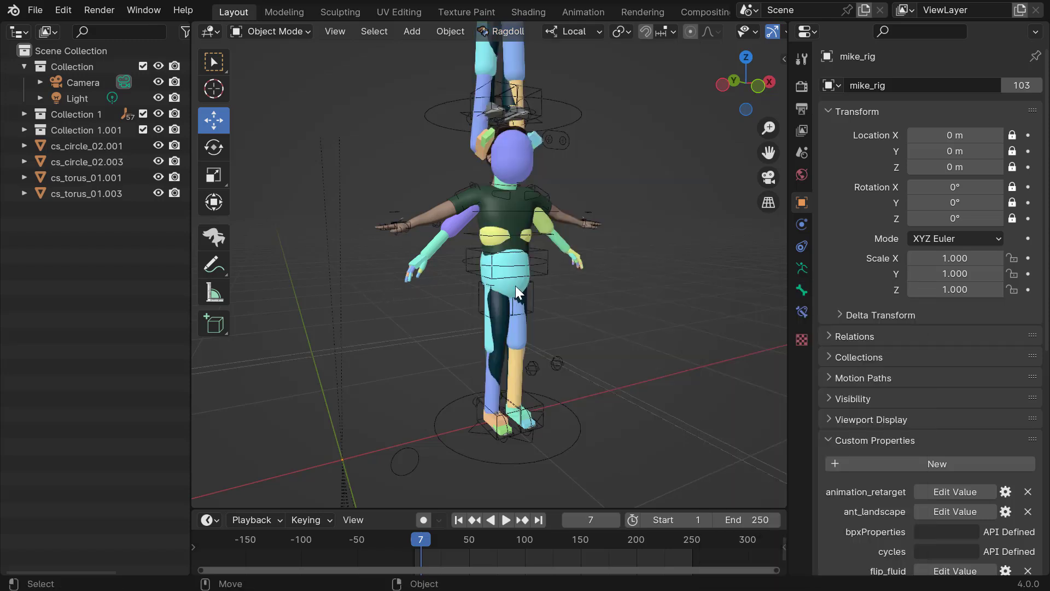
key("shift+Left")
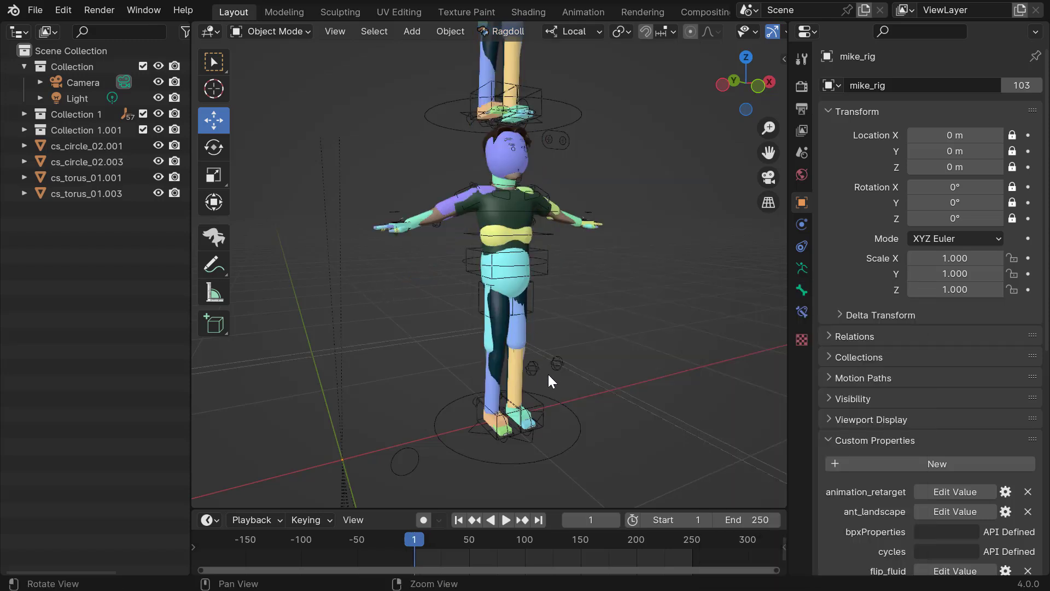
key("space")
key("space")
key("shift+Left")
middle_click_drag(564, 301, 571, 301)
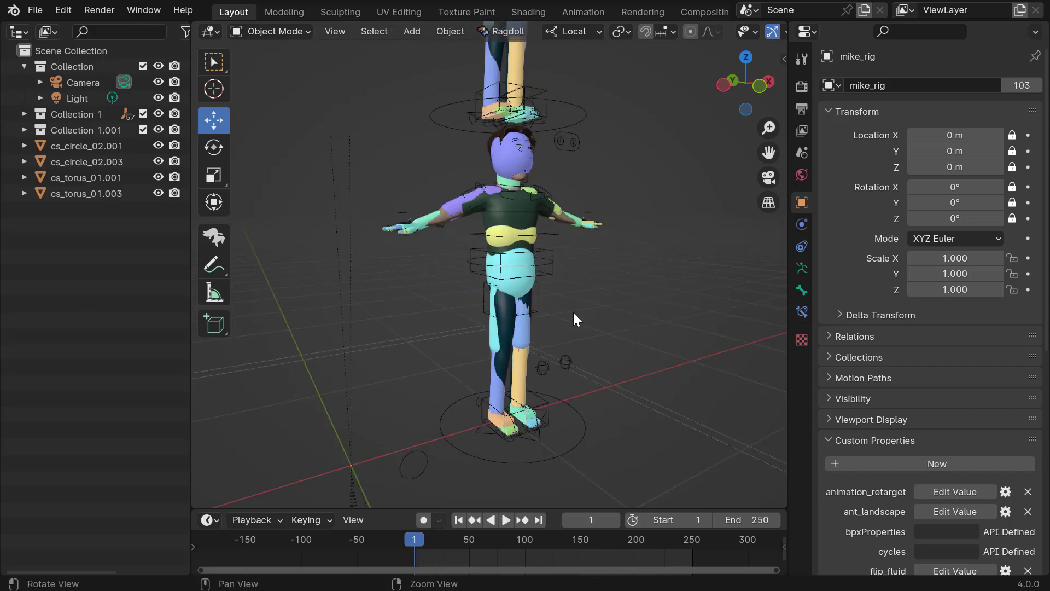
key("space")
key("Escape")
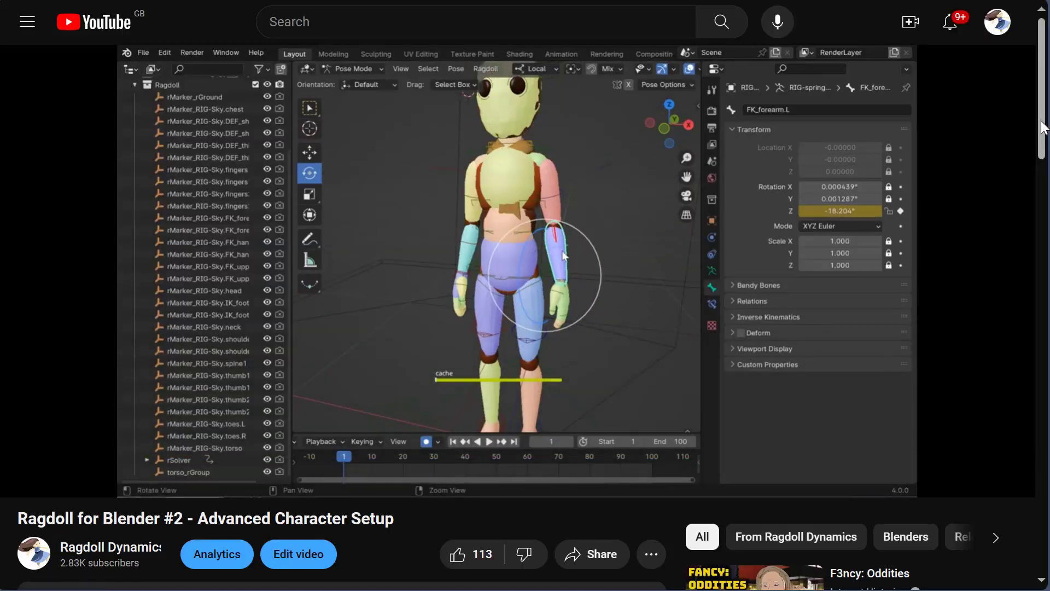
Step: Switch to YouTube and look over the page of the Ragdoll for Blender #2 - Advanced Character Setup video
left_click_drag(1041, 129, 1041, 190)
scroll(1041, 190, "up", 5)
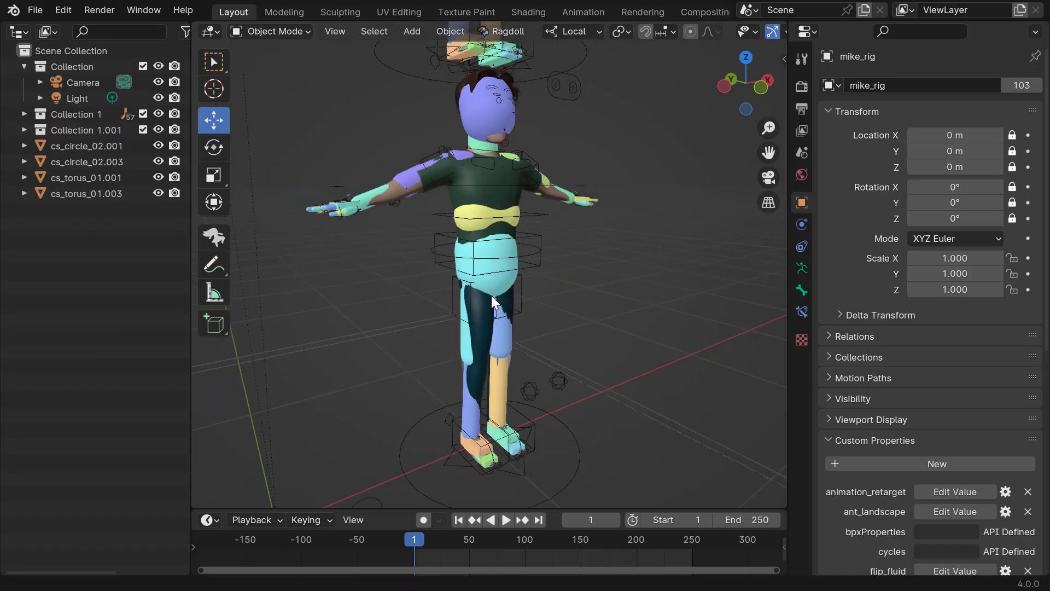
Step: Return to Blender and play the ragdoll simulation from frame 1 to watch the lower character fall
middle_click_drag(491, 295, 516, 268)
key("space")
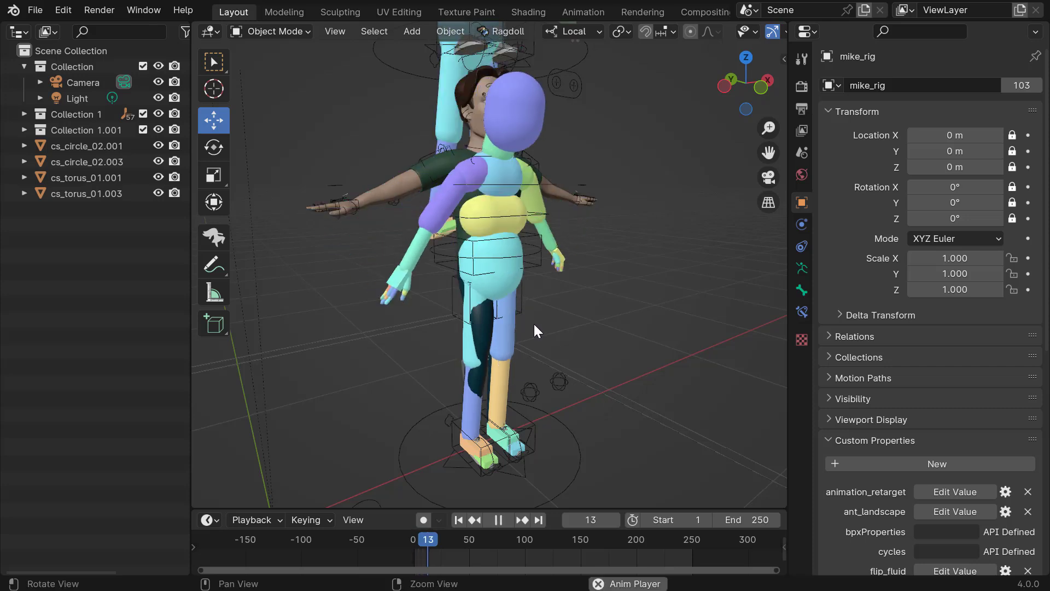
key("space")
key("shift+Left")
middle_click_drag(512, 292, 510, 242)
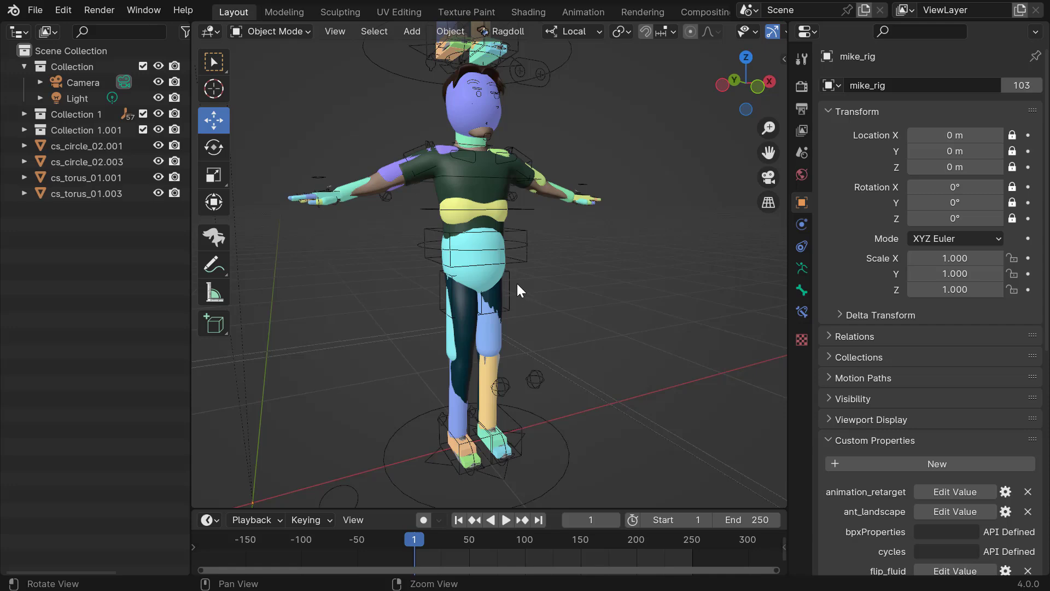
key("space")
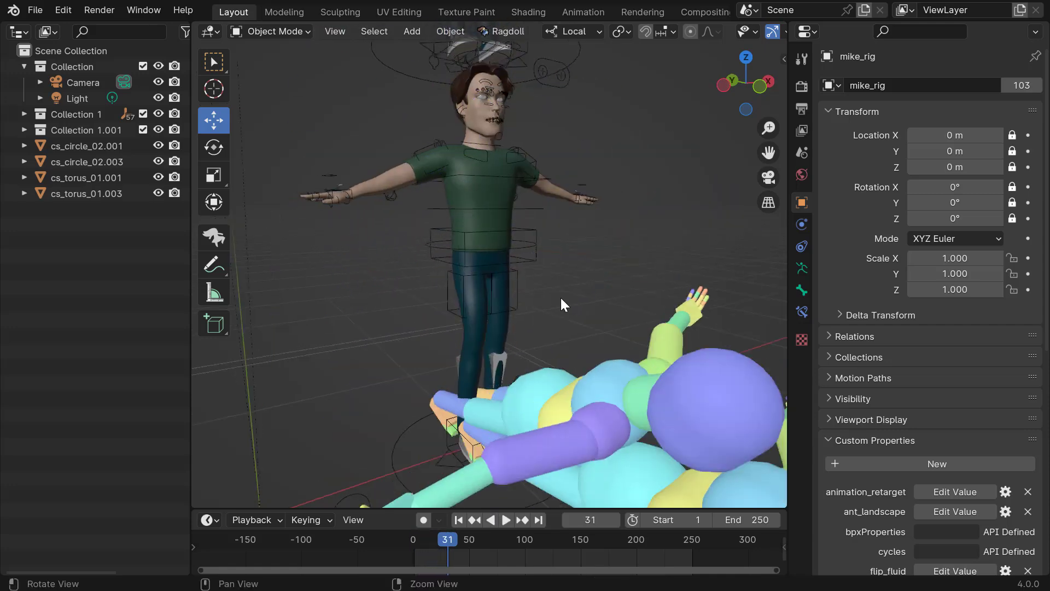
key("Escape")
key("space")
Step: Play the simulation with both stacked characters in view and rewind to frame 1
scroll(476, 208, "down", 3)
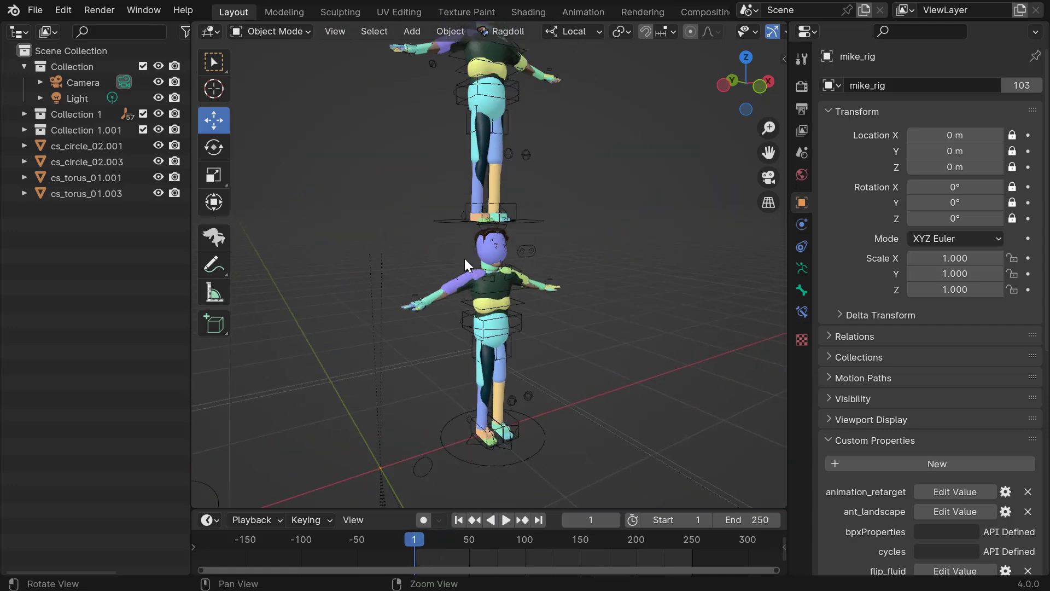
key("space")
left_click_drag(540, 346, 246, 266)
key("space")
left_click_drag(525, 308, 511, 303, "alt")
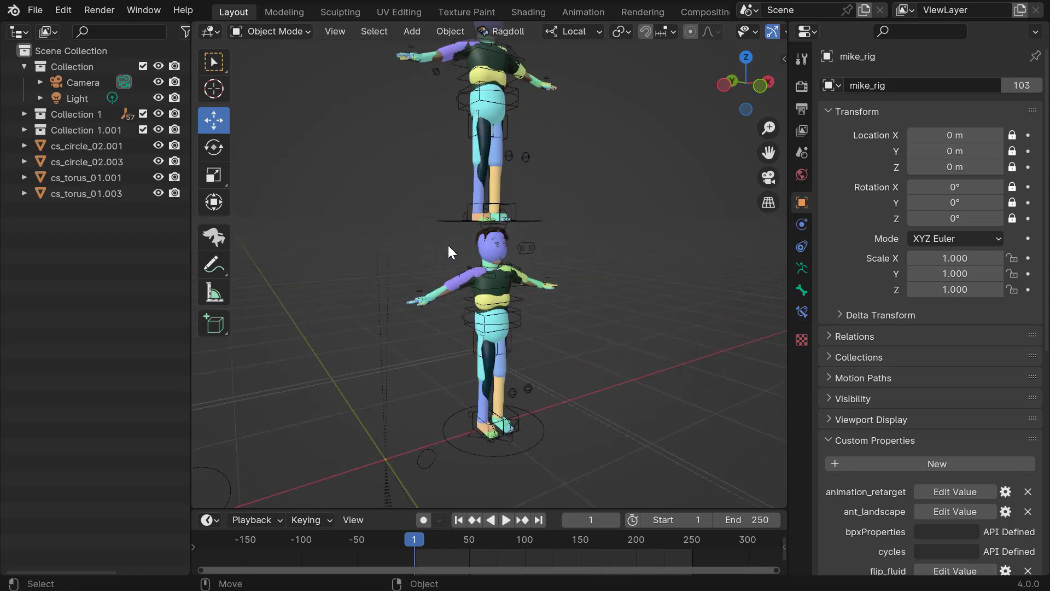
middle_click_drag(523, 297, 403, 219)
key("space")
key("shift+Left")
Step: Close the current scene without saving its changes
key("ctrl+q")
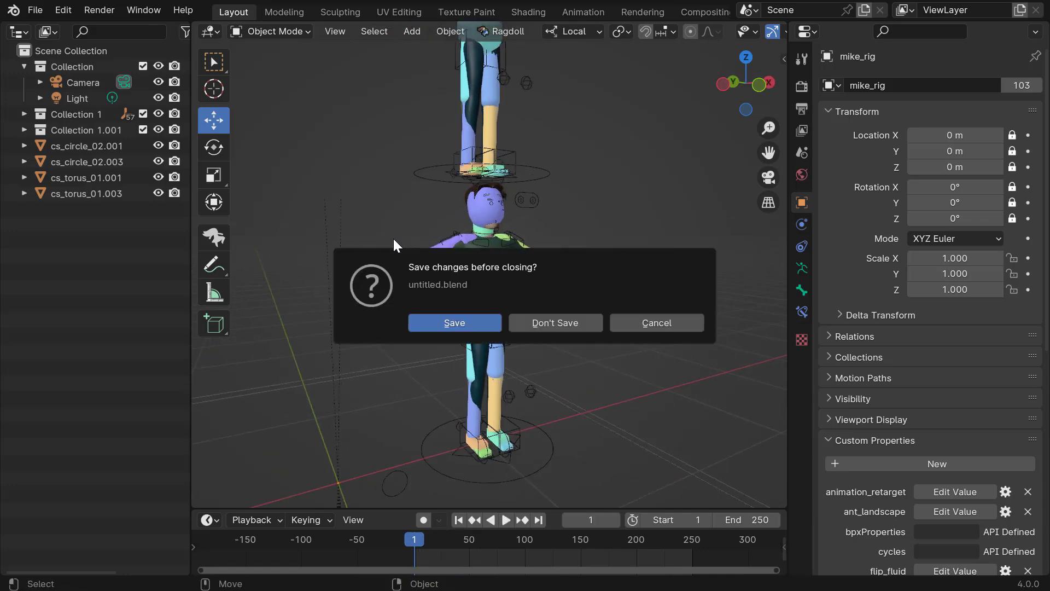
left_click(552, 323)
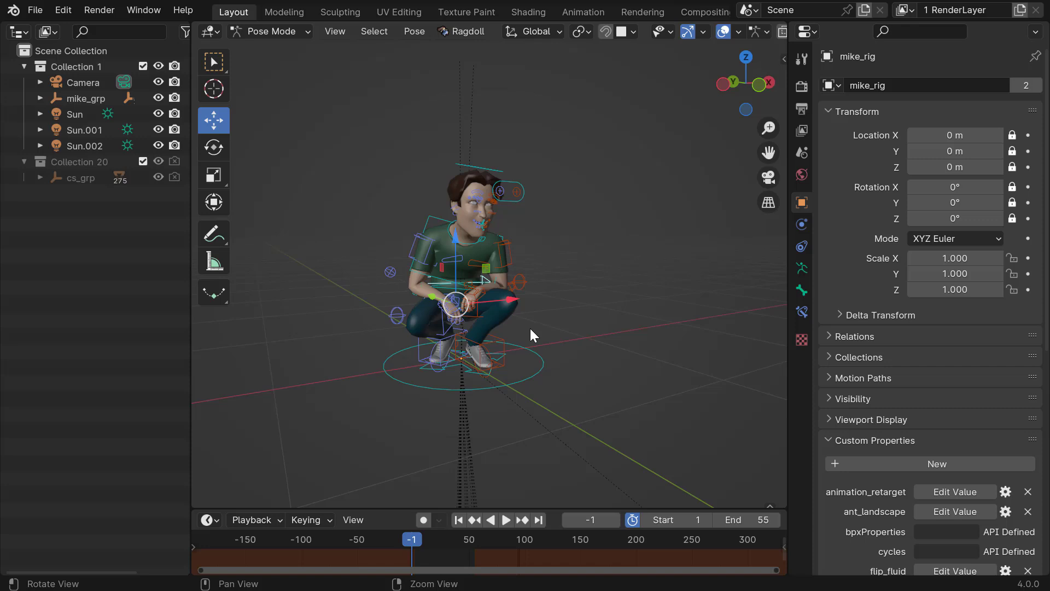
Step: Select all rig controls of the crouching character
scroll(519, 340, "up", 3)
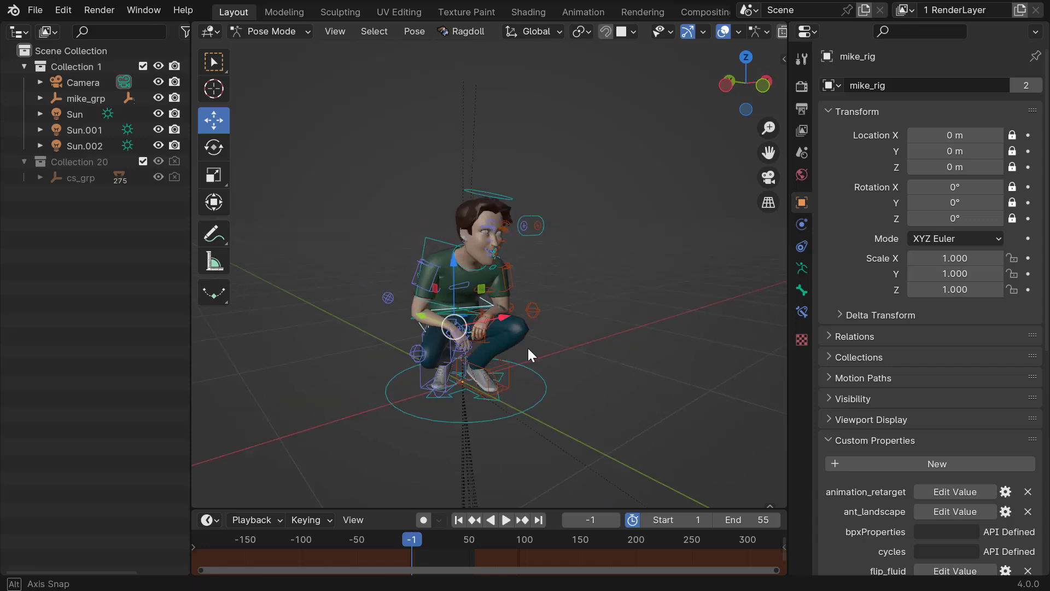
middle_click_drag(517, 340, 375, 291)
scroll(413, 313, "up", 7)
scroll(413, 313, "down", 6)
scroll(441, 281, "down", 2)
left_click_drag(376, 291, 379, 290, "alt")
left_click_drag(281, 102, 609, 449)
left_click_drag(538, 323, 530, 324, "alt")
right_click_drag(530, 324, 524, 319, "alt")
Step: Try clearing the rotation and location of all selected controls, and undo both changes
key("alt+r")
key("alt+g")
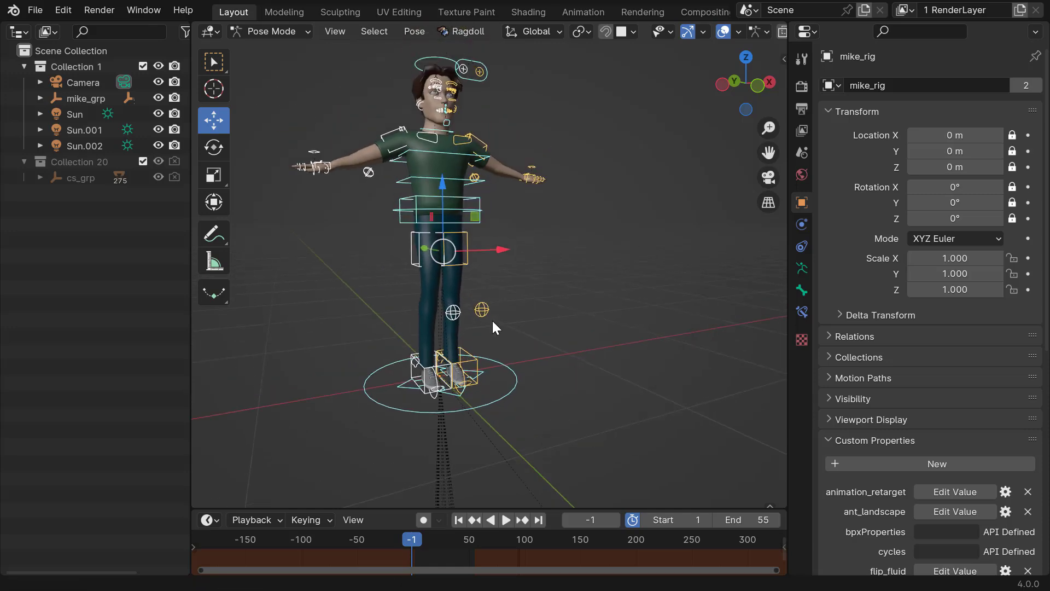
key("ctrl+z")
key("ctrl+z")
Step: Search the commands for "clear trans" and apply Clear Pose Transforms to all selected controls
key("F3")
type("clear")
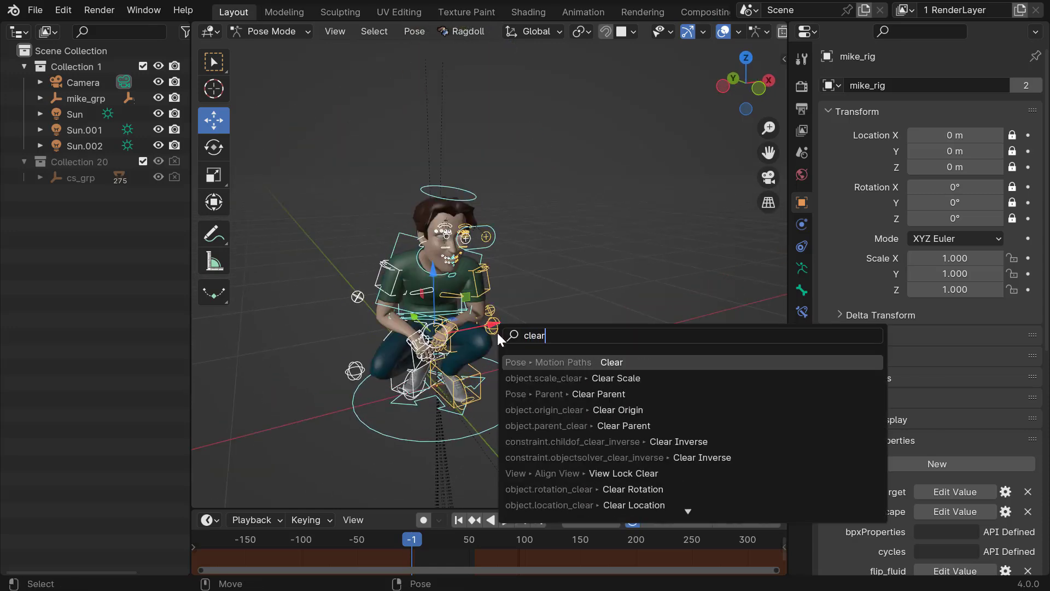
key("Down")
key("Down")
key("Down")
key("Down")
type("trans")
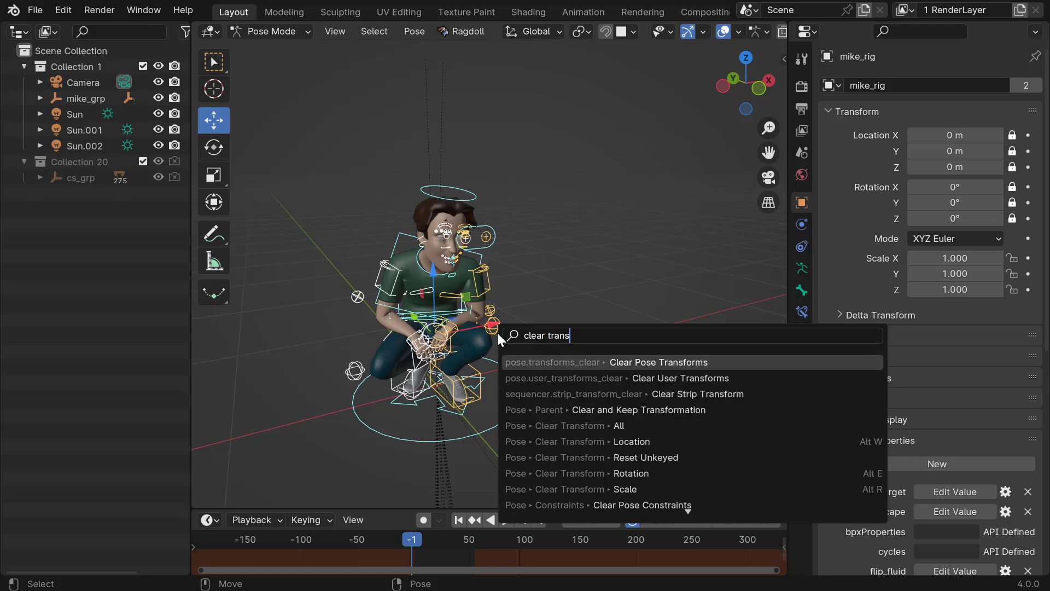
key("Return")
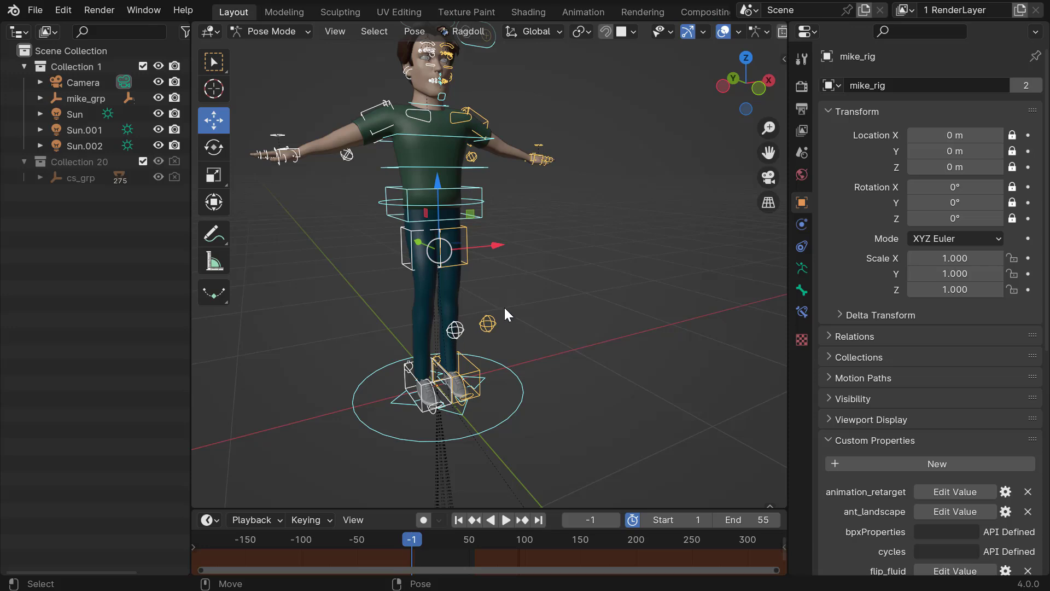
Step: Try rotating the box-shaped hip control and cancel the rotation
middle_click_drag(506, 311, 399, 323)
left_click(478, 256)
key("r")
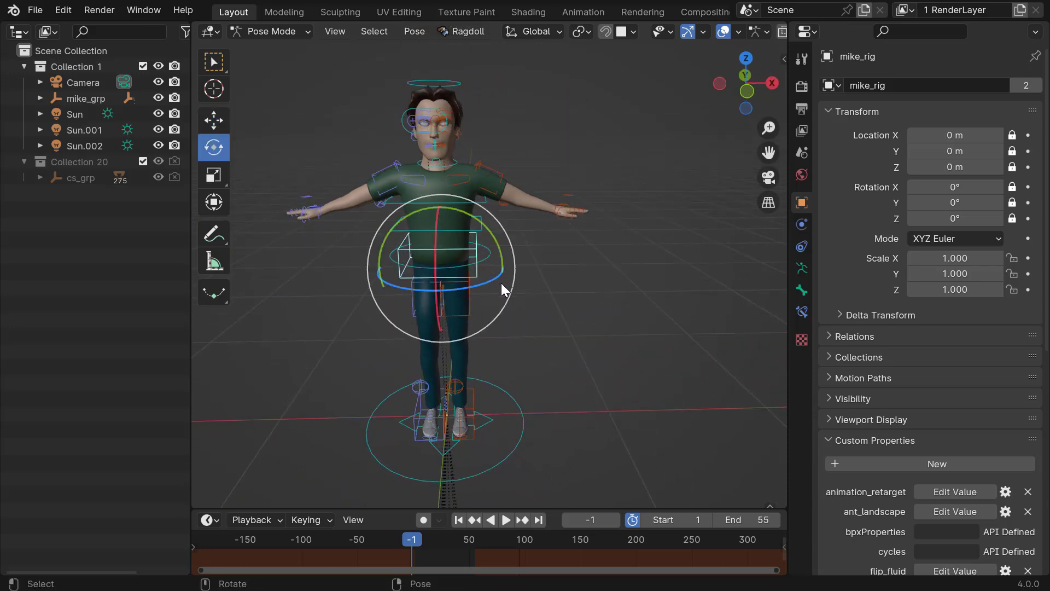
middle_click_drag(504, 289, 482, 299)
left_click_drag(481, 290, 473, 267)
right_click(474, 267)
middle_click_drag(473, 267, 454, 283)
Step: Try moving the character's left hand control
scroll(564, 170, "up", 3)
left_click(613, 177)
key("shift+space")
key("g")
mouse_move(613, 178)
middle_mouse_down()
mouse_move(573, 222)
mouse_move(599, 188)
middle_mouse_up()
left_click_drag(601, 189, 551, 181)
key("q")
left_click_drag(466, 207, 510, 208, "alt")
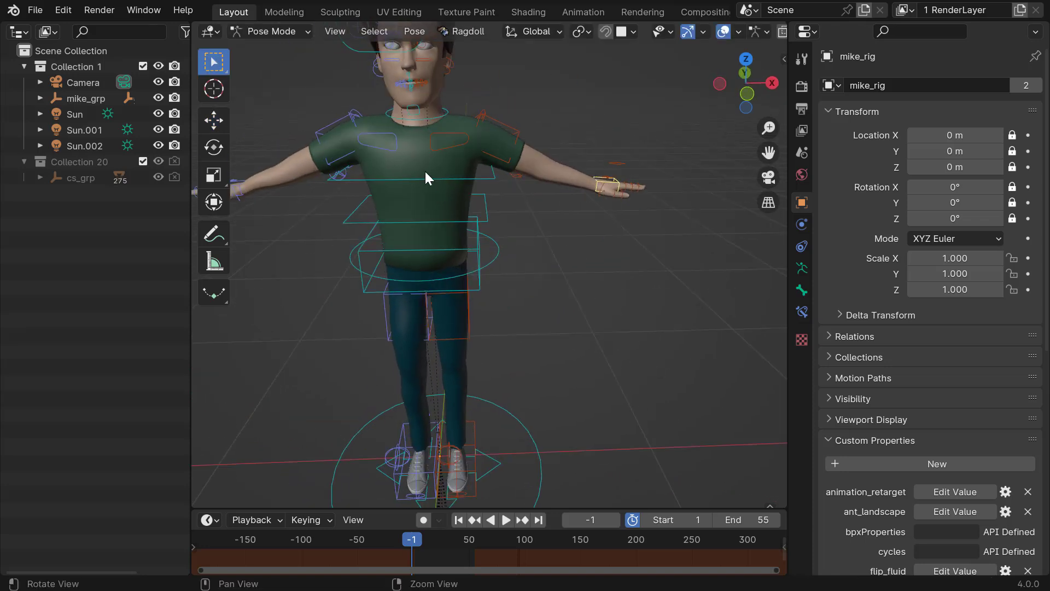
Step: Try rotating the chest and hip controls, and undo the changes
left_click(483, 177)
key("e")
left_click_drag(477, 174, 469, 218, "alt")
key("ctrl+z")
key("q")
mouse_move(472, 255)
left_mouse_down("alt")
mouse_move(487, 258)
mouse_move(458, 244)
mouse_move(469, 245)
mouse_move(465, 224)
mouse_move(450, 268)
mouse_move(470, 262)
mouse_move(478, 298)
mouse_move(472, 275)
left_mouse_up("alt")
left_click(479, 248)
key("e")
key("ctrl+z")
key("w")
key("ctrl+z")
Step: Select the hip, spine, chest, neck and head controls in order and apply Ragdoll's Assign and Connect
middle_click_drag(470, 274, 473, 320, "alt")
key("w")
scroll(482, 257, "up", 2)
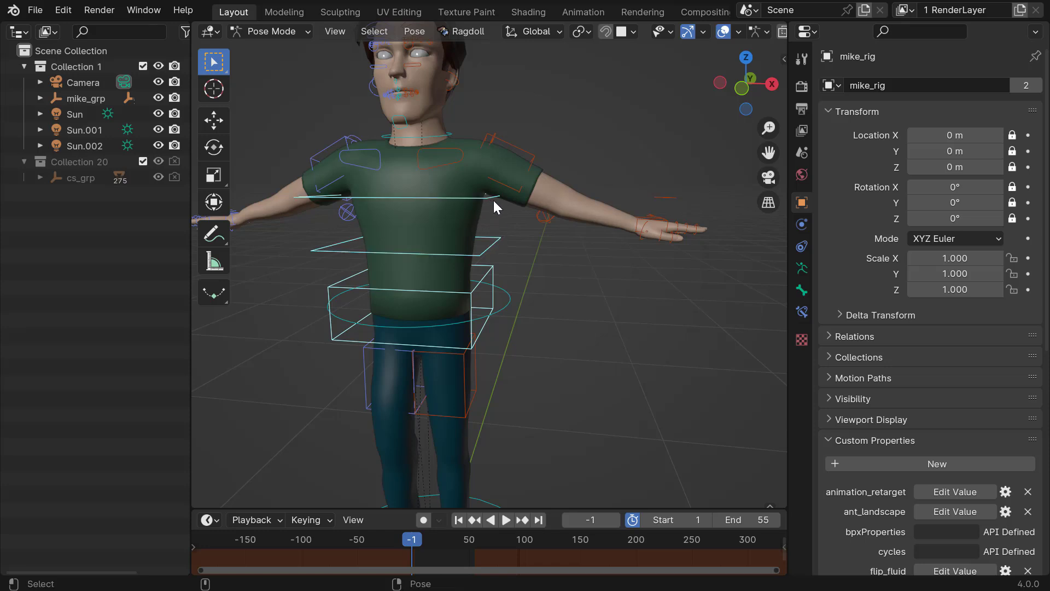
right_click_drag(494, 193, 493, 184, "alt")
middle_click_drag(475, 137, 481, 227, "alt")
left_click(475, 216, "shift")
middle_click_drag(462, 148, 456, 182, "alt")
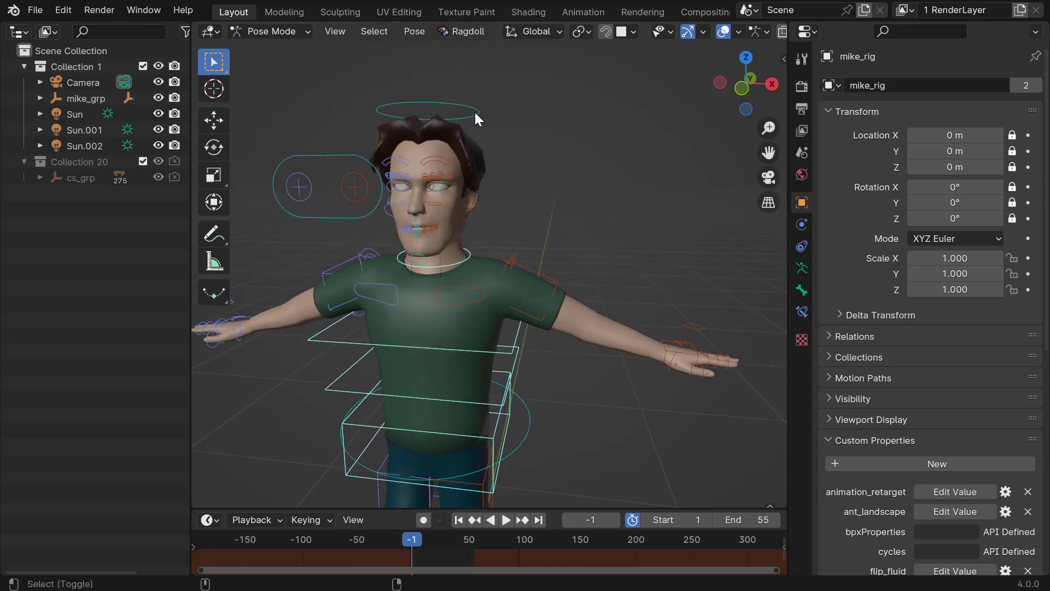
left_click(464, 31)
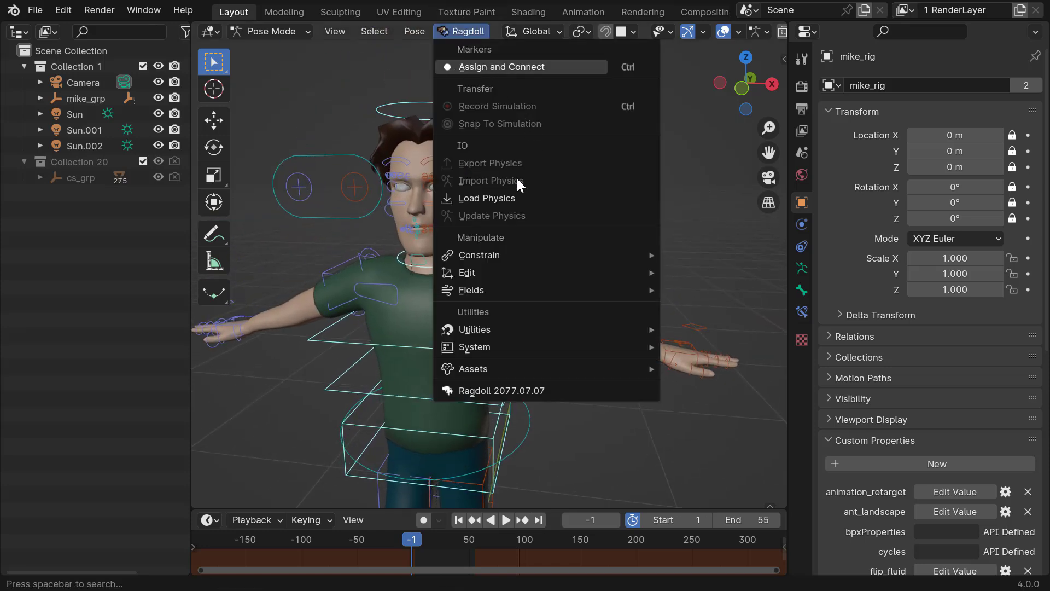
scroll(534, 297, "up", 2)
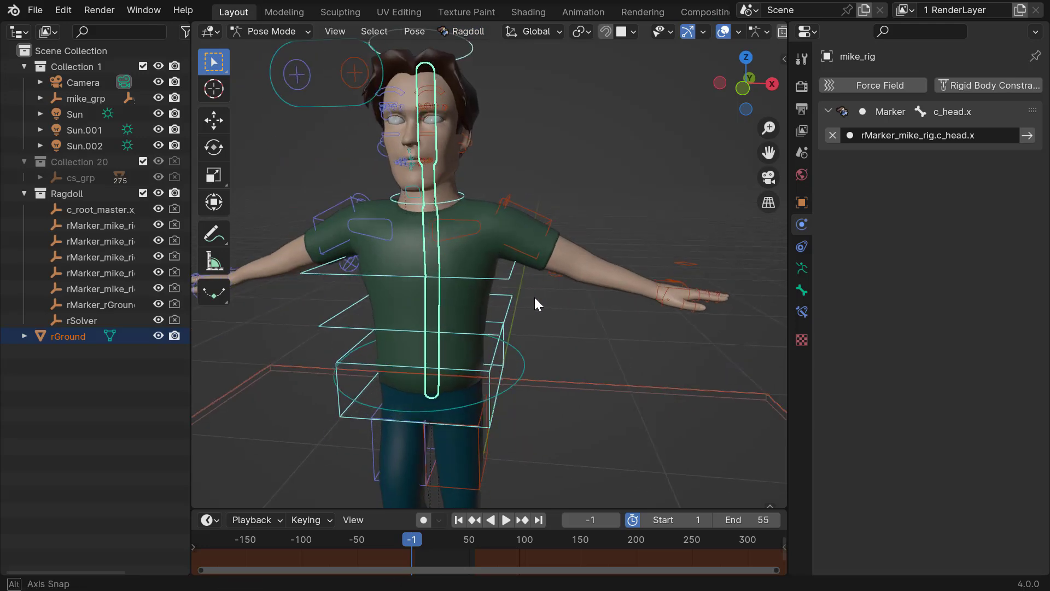
Step: Select individual torso and neck controls to examine them with their assigned markers
mouse_move(450, 372)
left_mouse_down("alt")
mouse_move(455, 331)
mouse_move(481, 314)
left_mouse_up("alt")
left_click(511, 262)
left_click_drag(511, 262, 490, 282, "alt")
mouse_move(491, 284)
middle_mouse_down()
mouse_move(466, 237)
mouse_move(521, 250)
mouse_move(459, 330)
mouse_move(494, 255)
mouse_move(535, 212)
mouse_move(464, 312)
mouse_move(558, 172)
mouse_move(525, 220)
mouse_move(472, 179)
middle_mouse_up()
left_click(436, 209)
key("e")
left_click_drag(450, 165, 476, 223, "alt")
middle_click_drag(476, 222, 515, 281)
key("q")
Step: Try moving one of the upper-body controls, and undo the move
left_click(537, 232)
key("w")
left_click_drag(515, 280, 549, 181)
key("ctrl+z")
Step: Select the character's left hand control with the Move tool active
middle_click_drag(513, 238, 415, 211)
scroll(414, 215, "up", 2)
middle_click_drag(501, 282, 539, 252)
left_click_drag(536, 295, 558, 267, "alt")
mouse_move(546, 241)
left_mouse_down()
mouse_move(556, 220)
mouse_move(546, 241)
left_mouse_up()
left_click_drag(526, 349, 574, 324, "alt")
middle_click_drag(542, 324, 471, 211)
key("g")
left_click(510, 249)
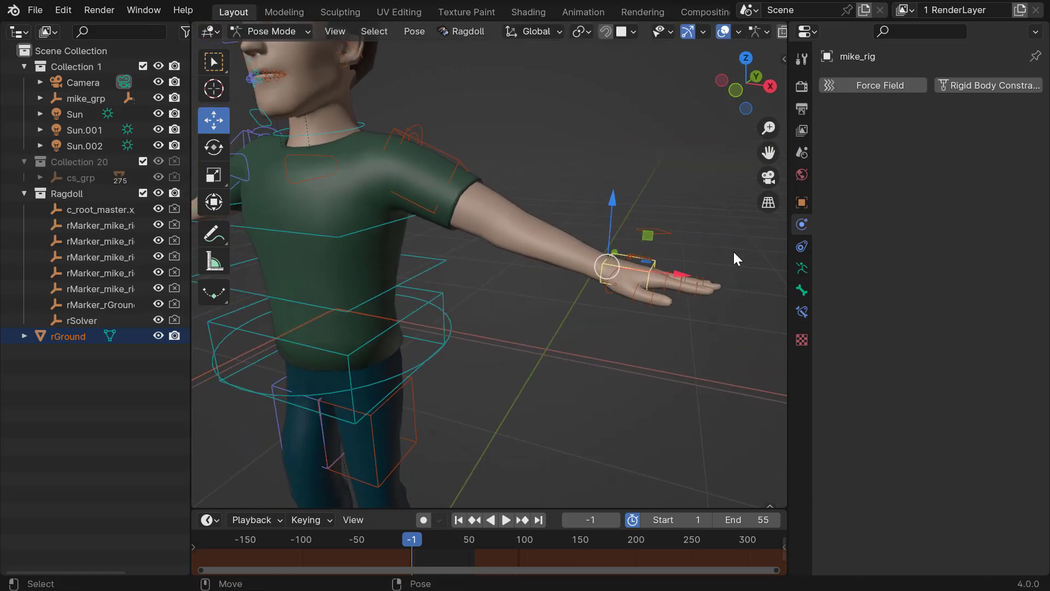
Step: Open the armature's bone collections and enlarge their list to show more layers
left_click(802, 269)
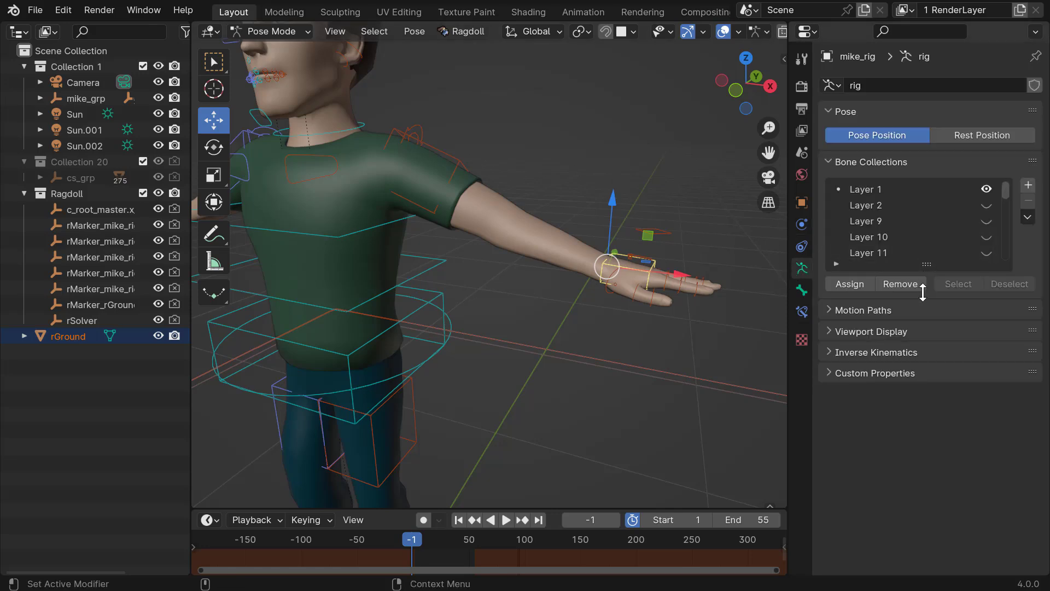
left_click_drag(921, 317, 927, 407)
Step: Switch the 3D viewport to wireframe shading
middle_click_drag(585, 264, 802, 206)
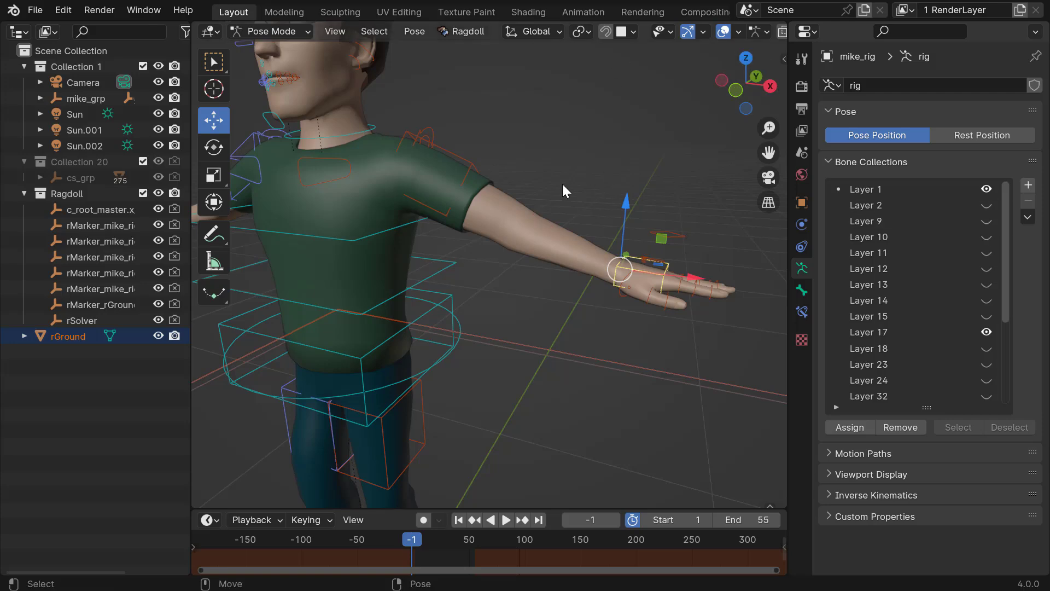
mouse_move(553, 191)
middle_mouse_down("alt")
mouse_move(524, 213)
mouse_move(536, 225)
middle_mouse_up("alt")
key("ctrl+space")
left_click(972, 32)
key("ctrl+space")
Step: Hide the Layer 17 bone collection and show Layer 14
left_click(986, 331)
left_click(986, 319)
left_click(987, 319)
left_click(987, 303)
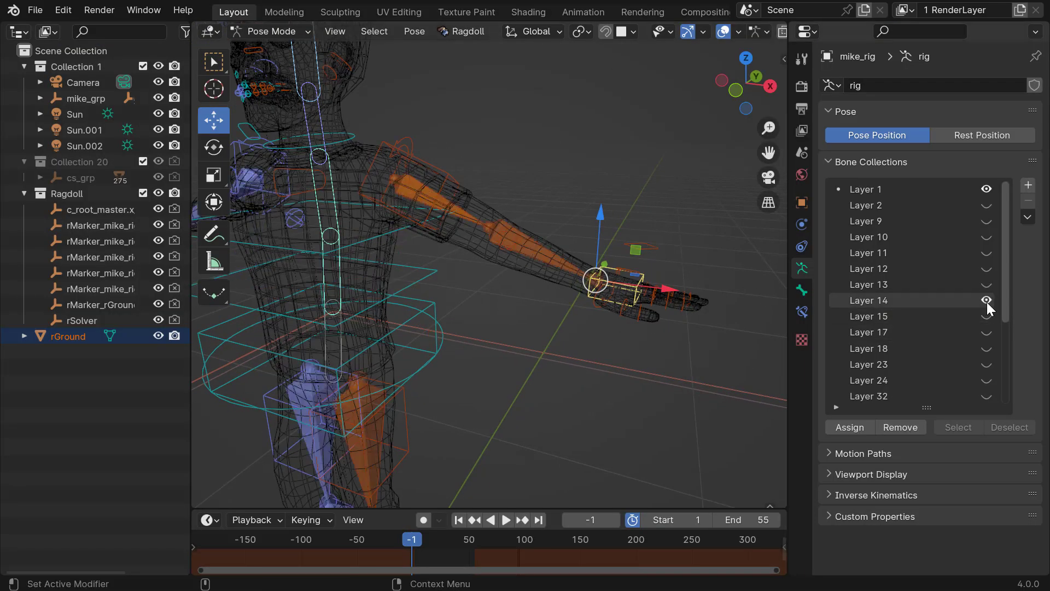
Step: Show the Layer 15 bone collection in place of Layer 14 and inspect its arm bones
left_click(987, 302)
left_click(987, 317)
left_click(987, 316)
left_click(987, 316)
middle_click_drag(459, 288, 547, 291, "alt")
left_click_drag(680, 283, 675, 285, "alt")
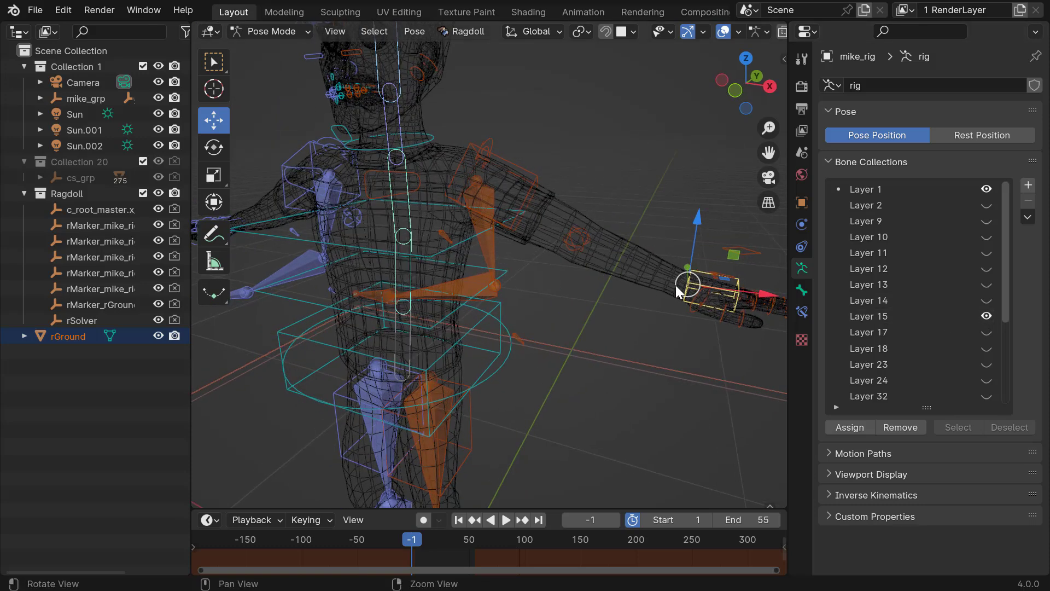
Step: Show Layer 14 in place of Layer 15 and move the left hand control down toward the body, bending the arm
left_click(987, 316)
left_click(986, 301)
middle_click_drag(585, 235, 611, 302)
left_click_drag(605, 301, 356, 371)
middle_click_drag(410, 217, 534, 220, "alt")
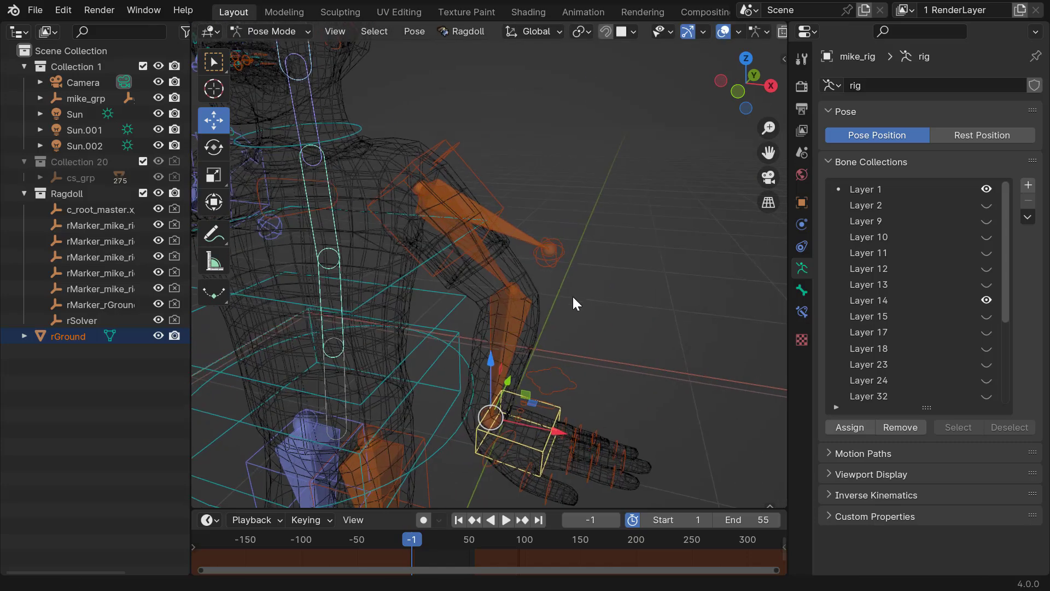
Step: Try moving the left hand IK control to test how the arm bones bend, and undo the move
key("g")
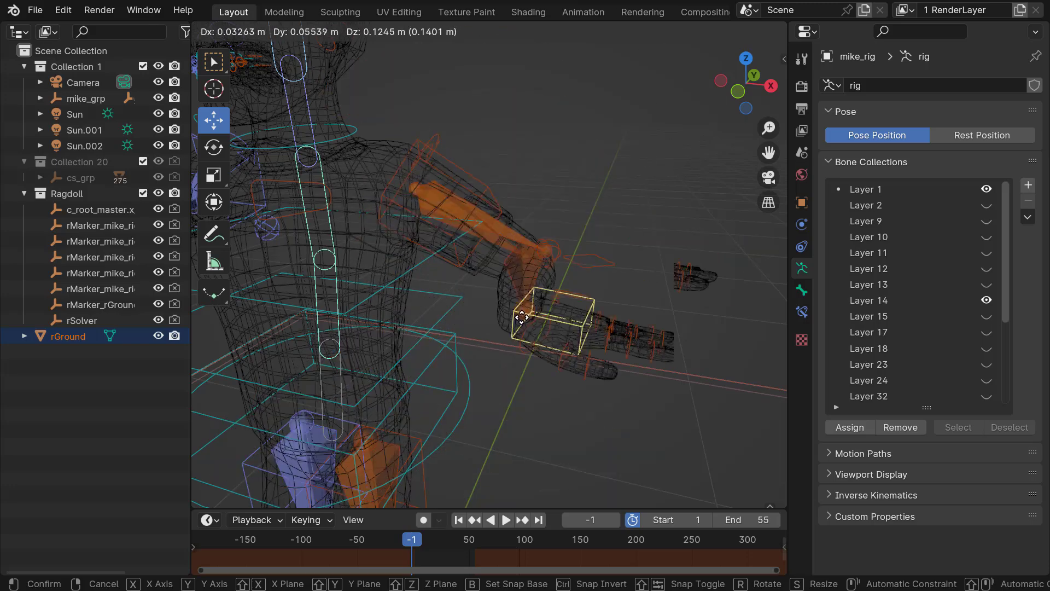
left_click(596, 248)
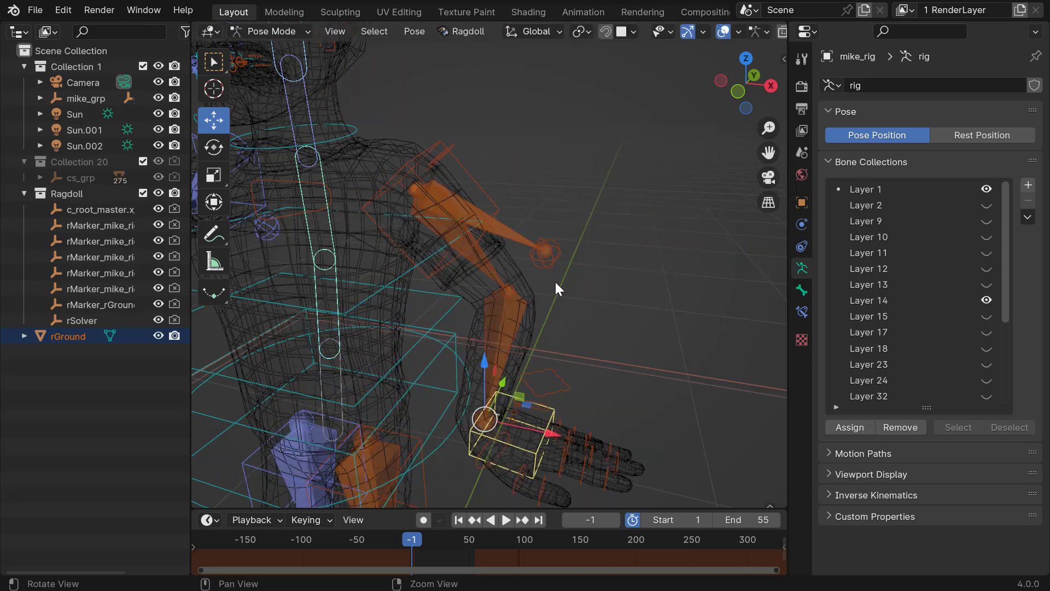
key("g")
left_click(695, 192)
middle_click_drag(528, 274, 587, 287)
left_click_drag(586, 287, 511, 292, "alt")
key("ctrl+z")
Step: Hide the extra arm_ik_nostr_scale_fix.l bone at the left upper arm through its viewport display settings
left_click(544, 228)
left_click_drag(543, 228, 511, 222, "alt")
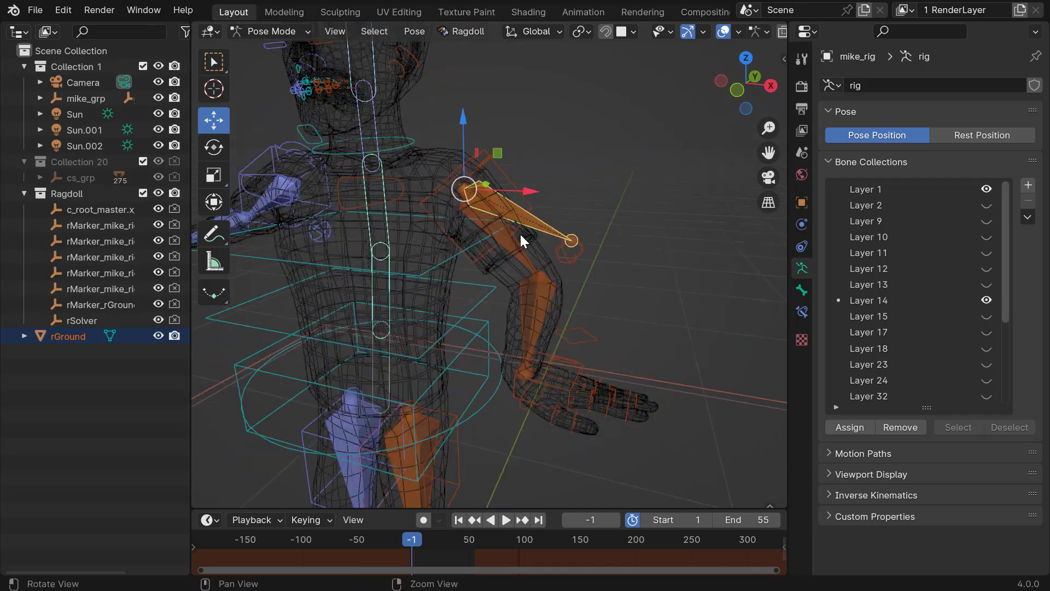
scroll(510, 222, "up", 3)
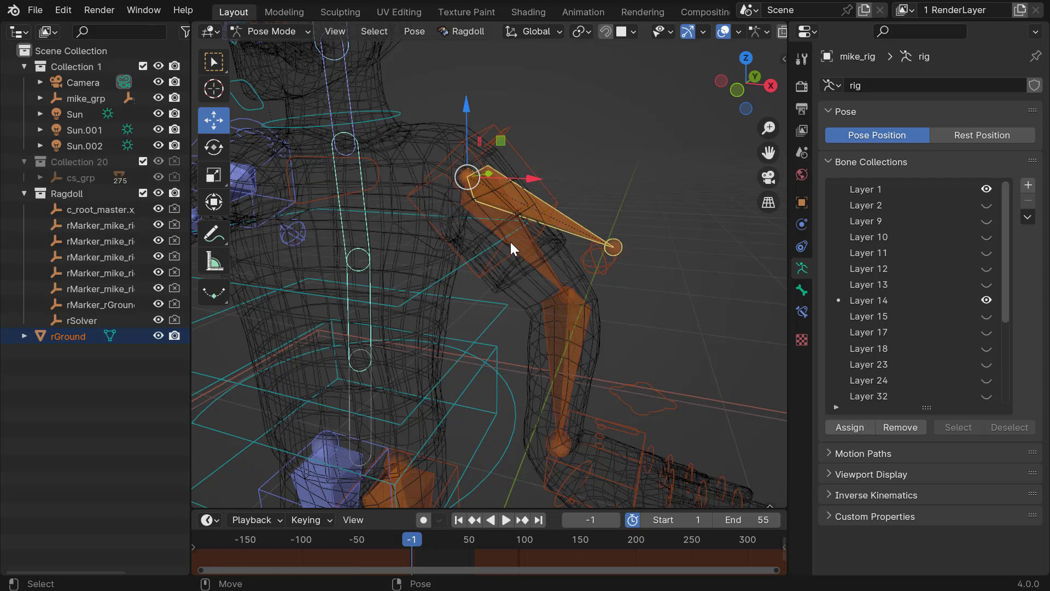
left_click(802, 290)
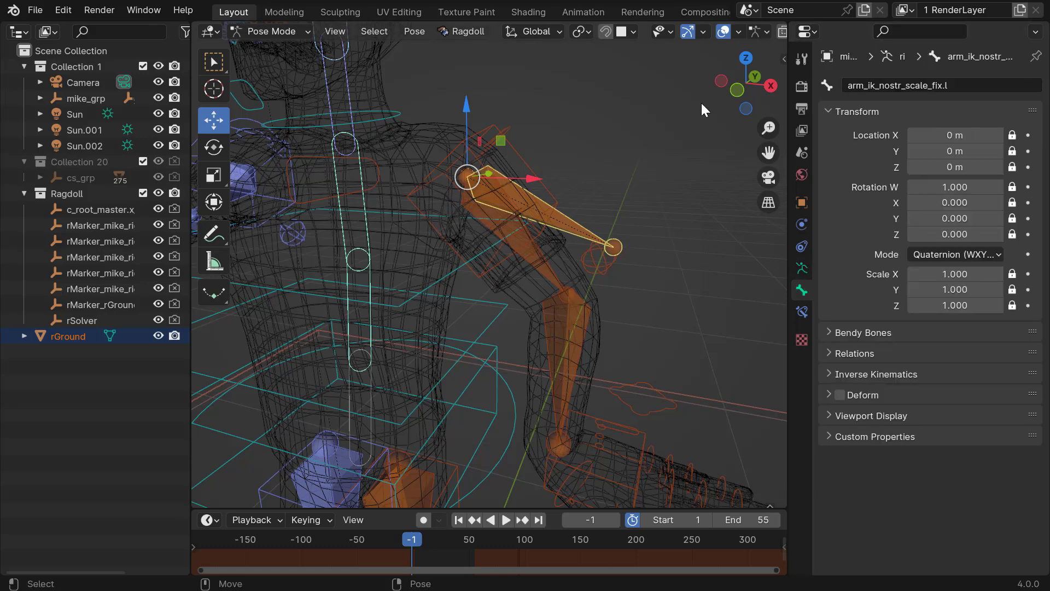
left_click(828, 416)
left_click(913, 439)
Step: Hide the matching arm_ik_nostr_scale_fix.r bone at the right upper arm
middle_click_drag(520, 250, 698, 280, "shift")
left_click(352, 300)
middle_click_drag(502, 275, 350, 325)
key("w")
middle_click_drag(407, 226, 494, 312)
key("q")
left_click(518, 266)
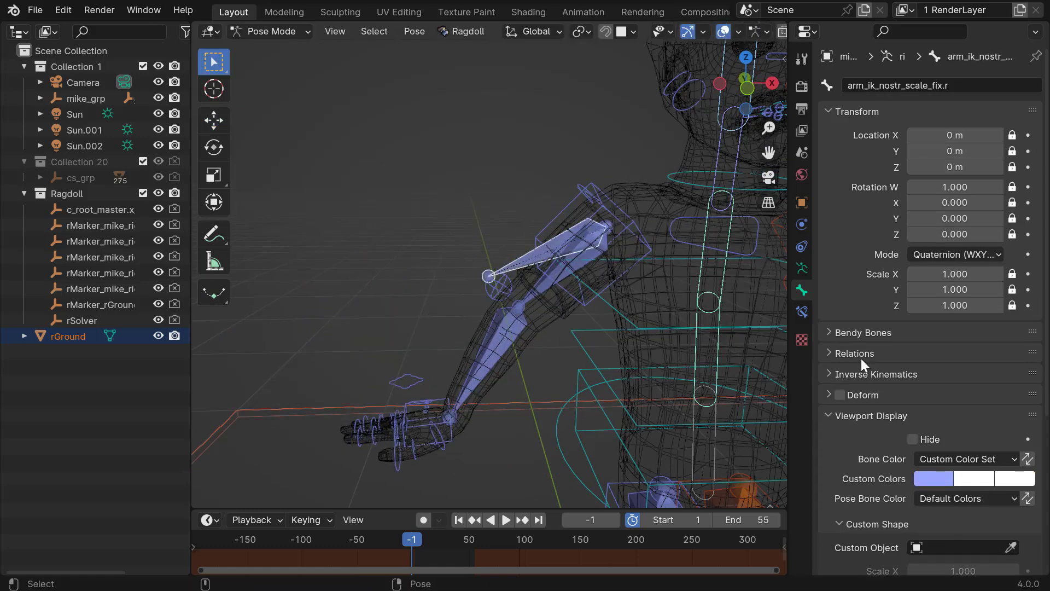
middle_click_drag(573, 300, 492, 301, "alt")
Step: Select the remaining upper arm and forearm IK bones on both sides to examine which ones are left
left_click(435, 311)
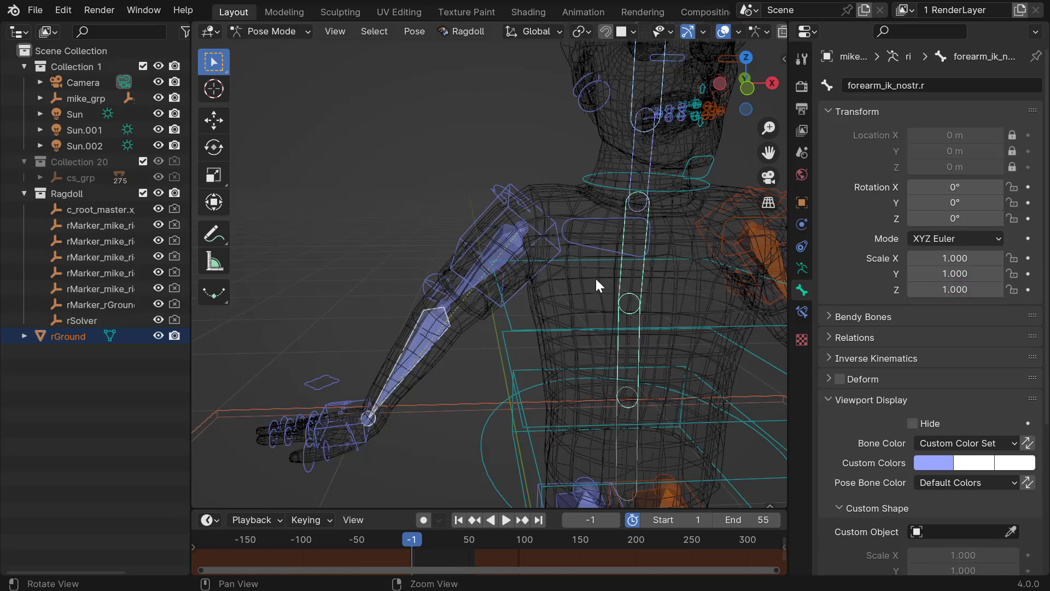
middle_click_drag(760, 254, 580, 228, "alt")
left_click(629, 280)
left_click(576, 224)
left_click_drag(705, 358, 681, 363, "alt")
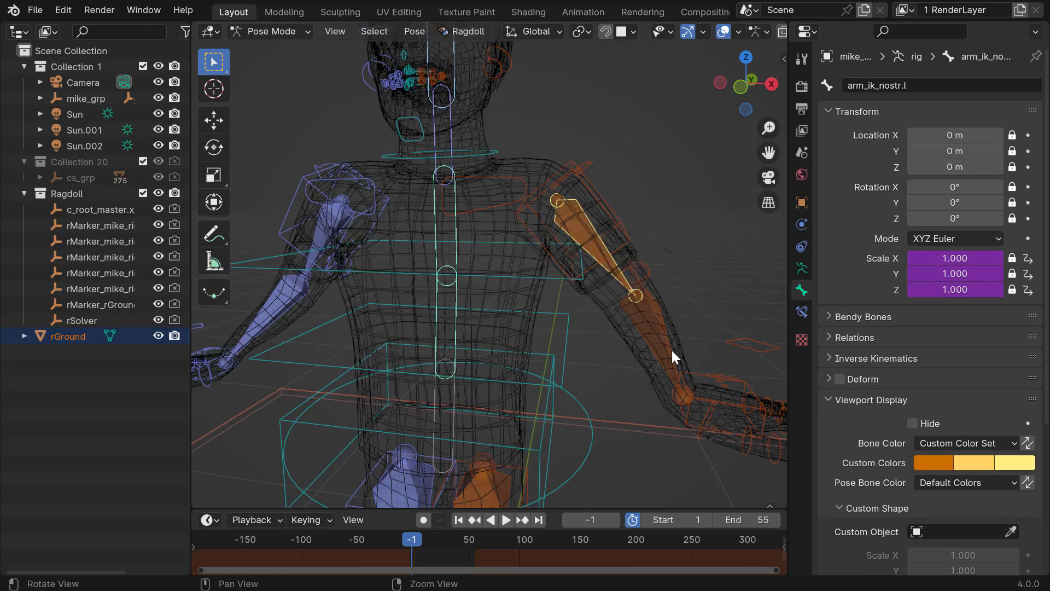
left_click(719, 373)
middle_click_drag(672, 330, 645, 298, "alt")
Step: Clear the location of the left and right hand IK controls so both arms return to their default pose
left_click(708, 343)
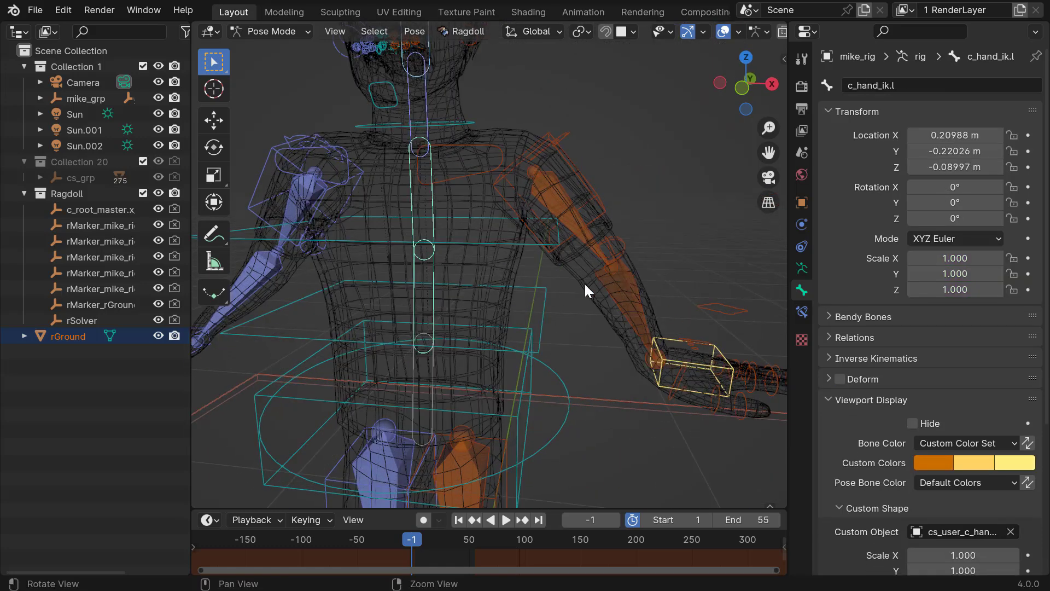
middle_click_drag(583, 283, 670, 299, "alt")
left_click(294, 342)
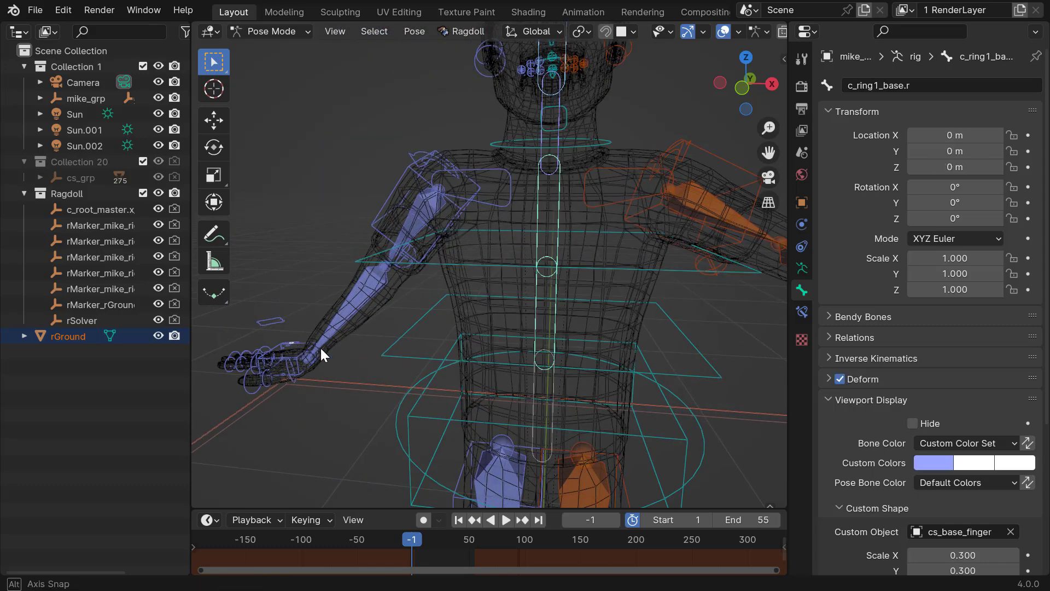
left_click_drag(330, 350, 324, 354, "alt")
left_click(259, 361)
left_click(275, 369)
key("alt+g")
left_click_drag(366, 296, 374, 290, "alt")
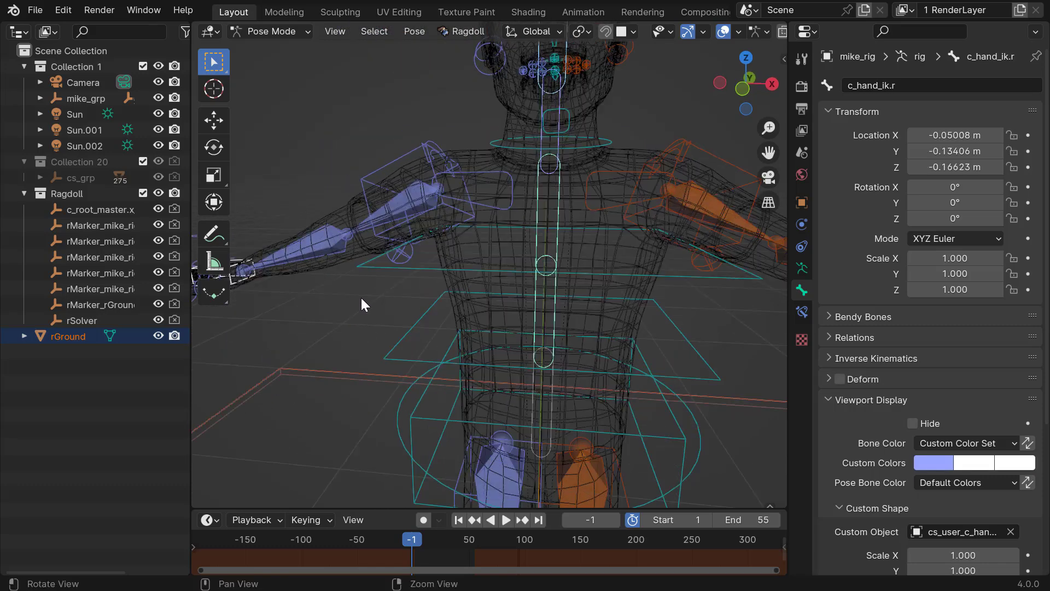
Step: Assign Ragdoll markers along the chain from the chest control through the left shoulder, upper arm, forearm, hand and middle finger
right_click_drag(374, 290, 399, 313, "alt")
left_click_drag(399, 313, 578, 313, "alt")
right_click_drag(579, 313, 544, 231, "alt")
left_click_drag(543, 290, 535, 297, "alt")
right_click_drag(535, 298, 512, 267, "alt")
left_click_drag(508, 301, 513, 222, "alt")
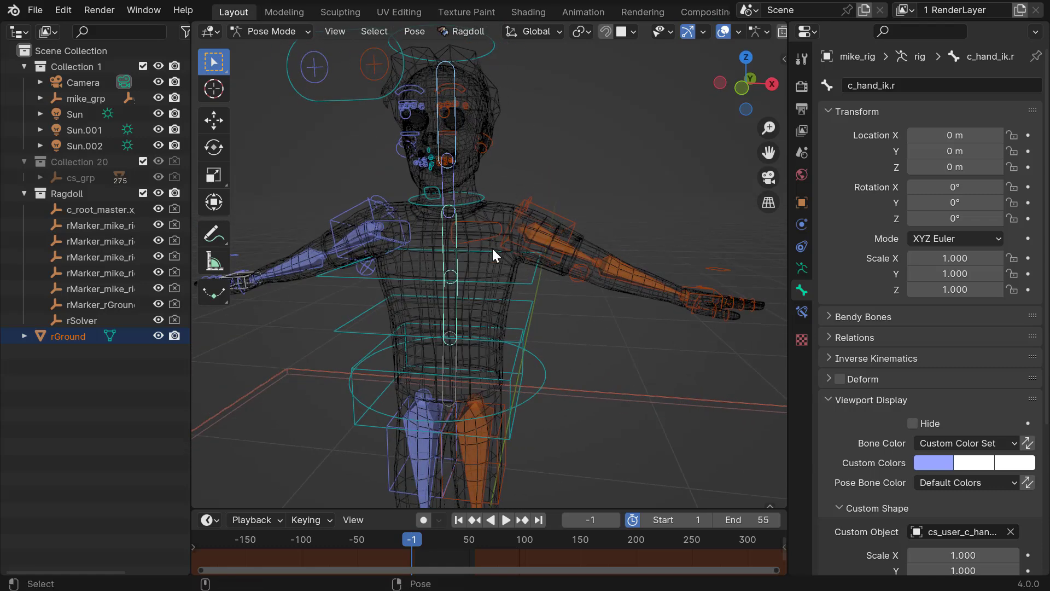
middle_click_drag(493, 209, 504, 236)
left_click(429, 245)
scroll(427, 224, "up", 2)
left_click(425, 199)
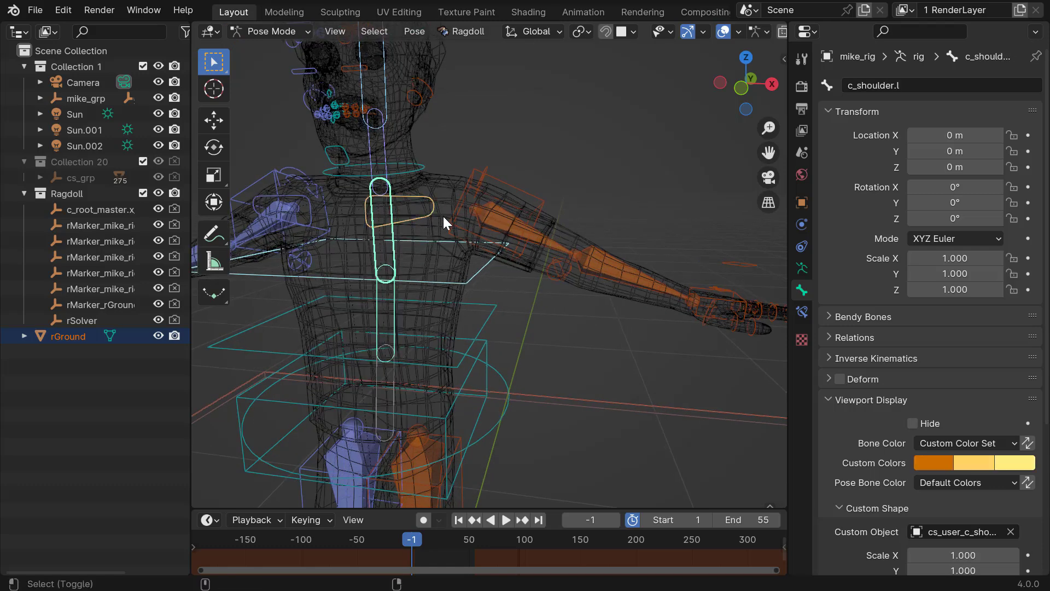
left_click(505, 225)
middle_click_drag(504, 224, 551, 263)
left_click(551, 263)
scroll(511, 280, "up", 5)
left_click(625, 262)
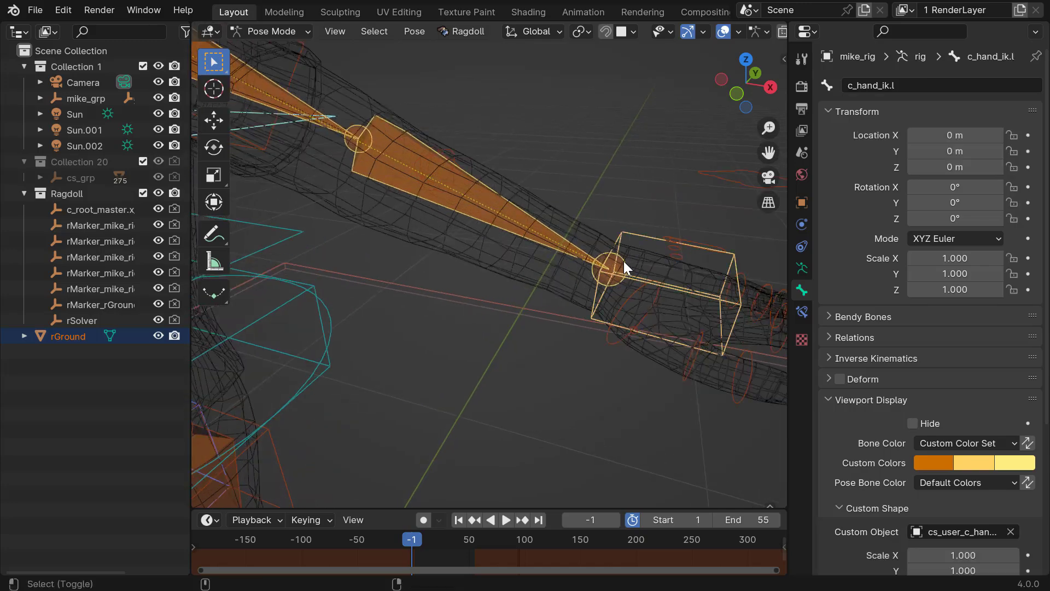
middle_click_drag(624, 261, 584, 295)
left_click(577, 296, "shift")
left_click(621, 346, "shift")
left_click(684, 409, "shift")
scroll(615, 343, "down", 4)
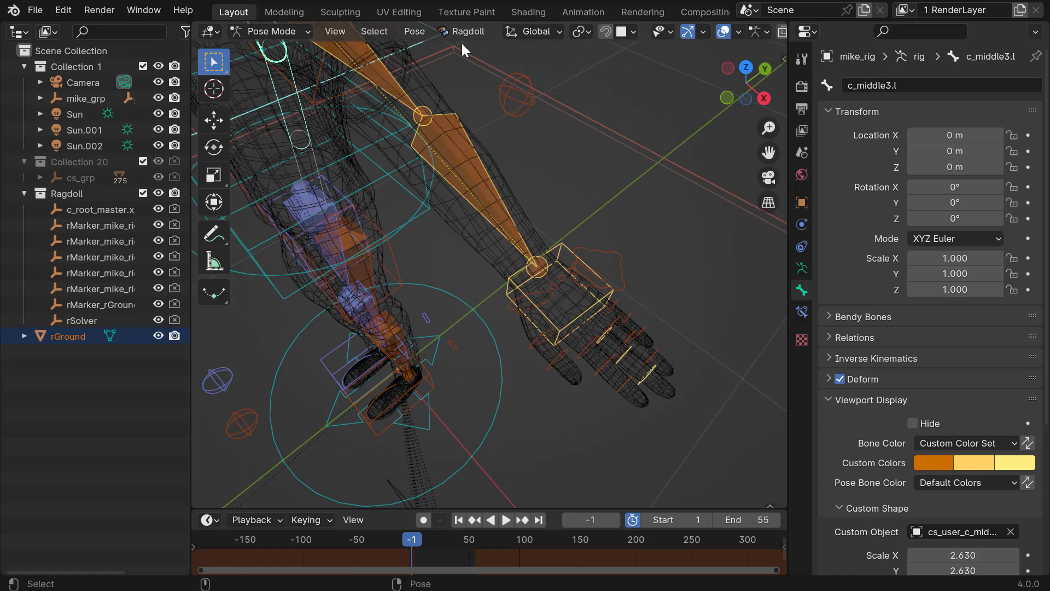
left_click(465, 31)
left_click(468, 64)
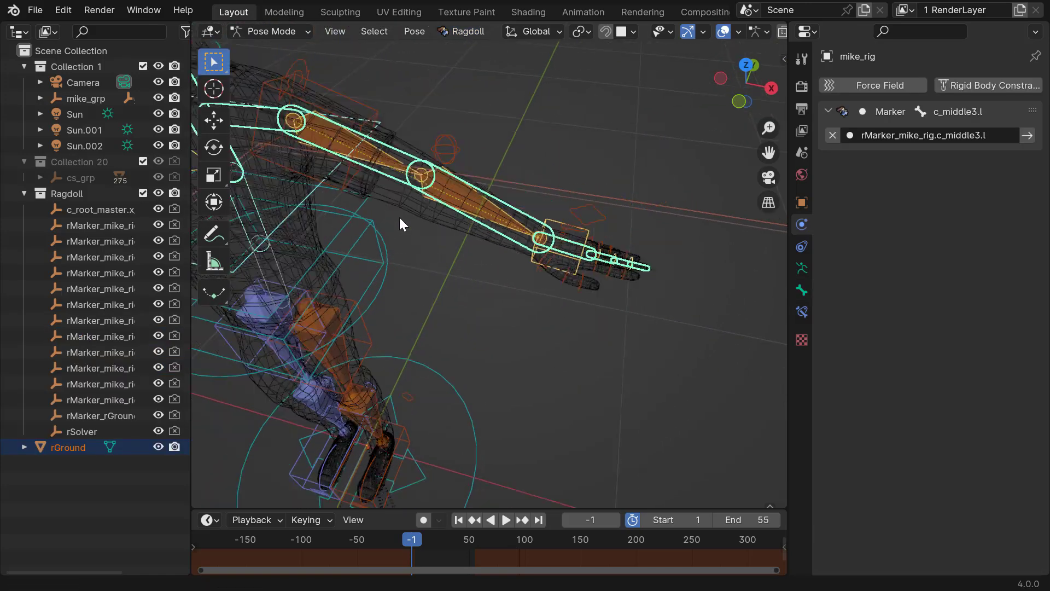
Step: Assign Ragdoll markers to the three left pinky controls, branching from the left hand control
middle_click_drag(396, 211, 315, 192)
middle_click_drag(641, 297, 586, 321)
left_click(673, 307)
mouse_move(673, 306)
left_mouse_down("alt")
mouse_move(653, 265)
mouse_move(586, 295)
left_mouse_up("alt")
left_click(586, 268, "shift")
left_click(618, 301, "shift")
left_click(648, 336)
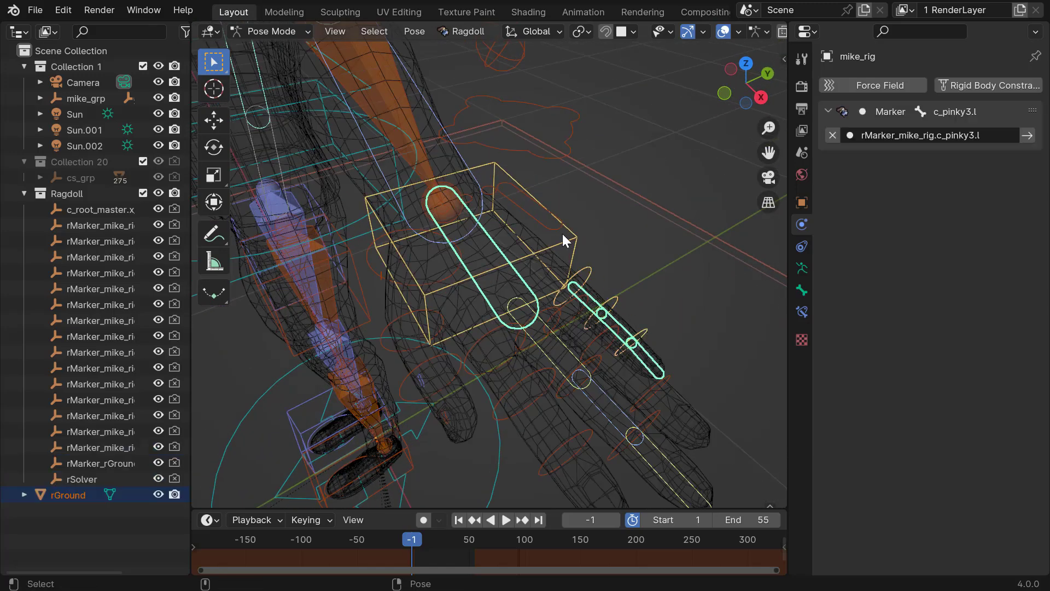
Step: Assign Ragdoll markers to the three left ring finger controls, branching from the left hand control
left_click(569, 235)
middle_click_drag(563, 284, 595, 333)
left_click(595, 333, "shift")
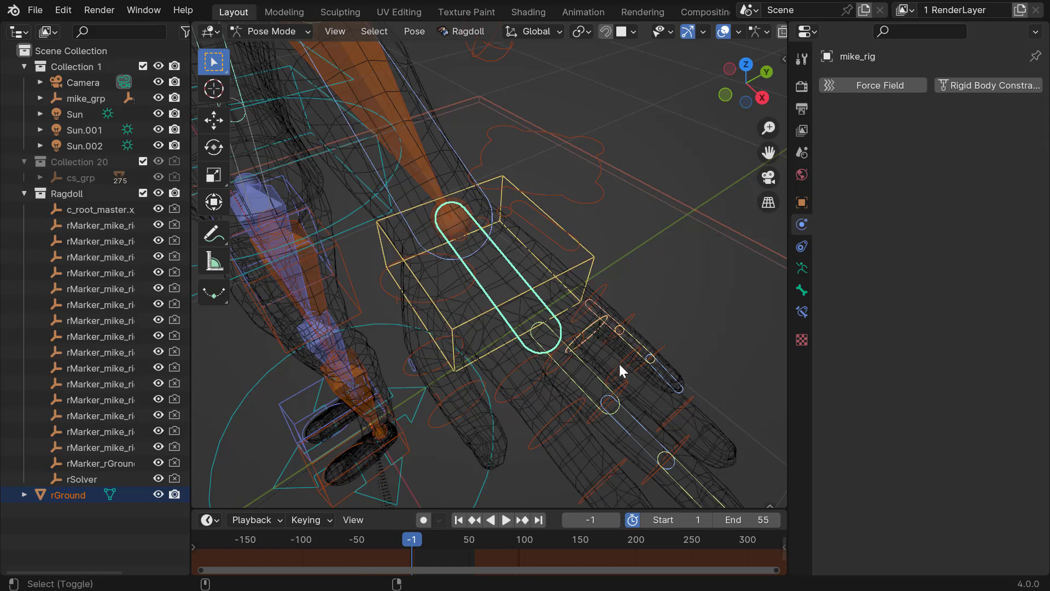
left_click(670, 413, "shift")
key("g")
Step: Assign Ragdoll markers to the three left index finger controls, branching from the left hand control
left_click(466, 320)
middle_click_drag(498, 316, 514, 273, "alt")
left_click(526, 329, "shift")
left_click(561, 392, "shift")
left_click(608, 433, "shift")
key("g")
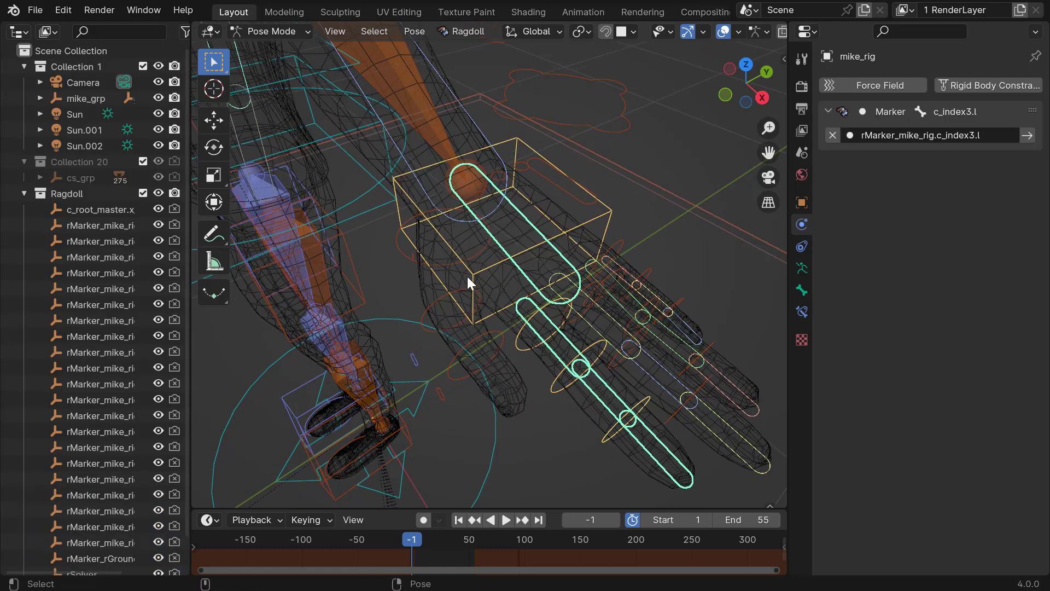
Step: Assign Ragdoll markers to the three left thumb controls, branching from the left hand control
left_click(470, 275)
left_click(407, 252, "shift")
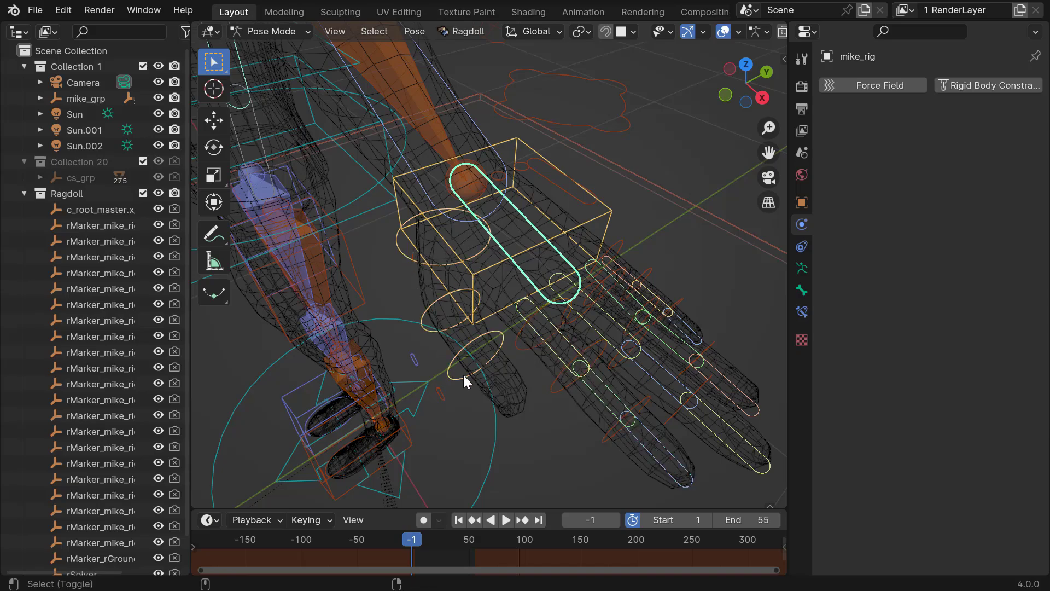
left_click(490, 302)
Step: Assign Ragdoll markers along the chain from the chest control through the right shoulder, upper arm, forearm, hand and middle finger
mouse_move(490, 303)
middle_mouse_down()
mouse_move(480, 326)
mouse_move(628, 317)
mouse_move(563, 283)
mouse_move(604, 294)
mouse_move(566, 271)
mouse_move(526, 211)
middle_mouse_up()
left_click(529, 212)
middle_click_drag(490, 245, 432, 250)
left_click(387, 270)
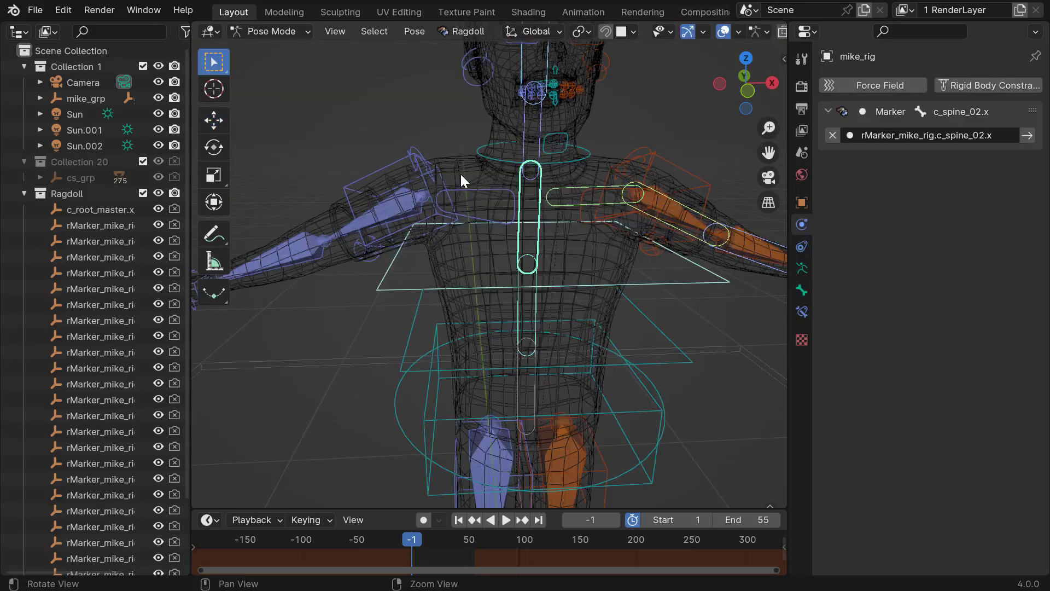
left_click_drag(466, 192, 481, 210, "alt")
left_click(451, 238, "shift")
middle_click_drag(450, 239, 467, 202, "alt")
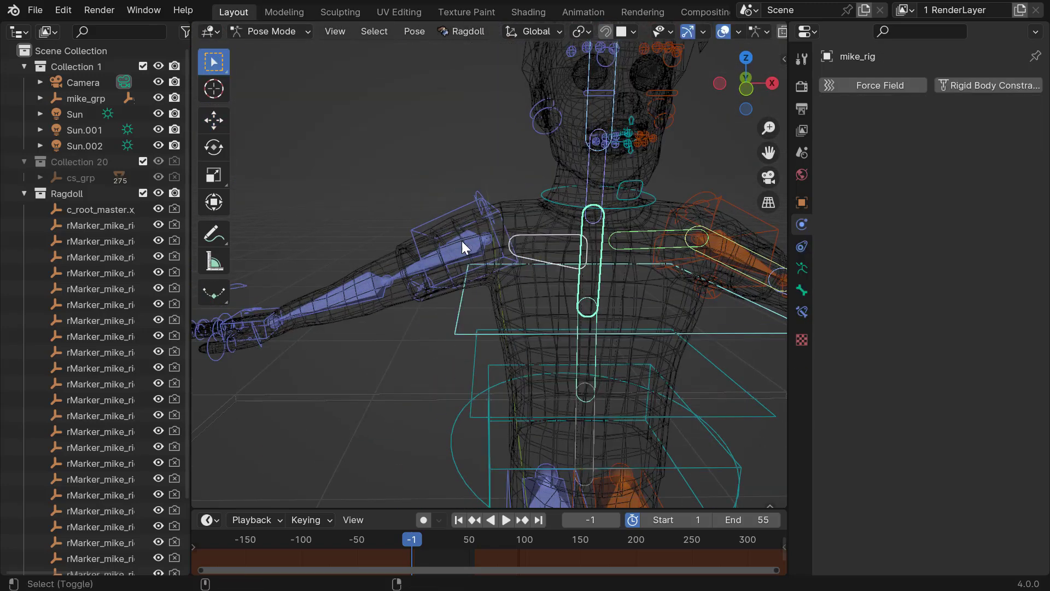
left_click(436, 258, "shift")
left_click_drag(436, 259, 422, 325, "alt")
left_click(447, 264, "shift")
right_click_drag(423, 325, 462, 296, "alt")
left_click_drag(461, 295, 441, 293, "alt")
middle_click_drag(409, 289, 485, 272)
middle_click_drag(437, 334, 460, 287)
Step: Assign Ragdoll markers to the three right pinky controls, branching from the right hand control
left_click(470, 282)
left_click(425, 284)
left_click(460, 287, "shift")
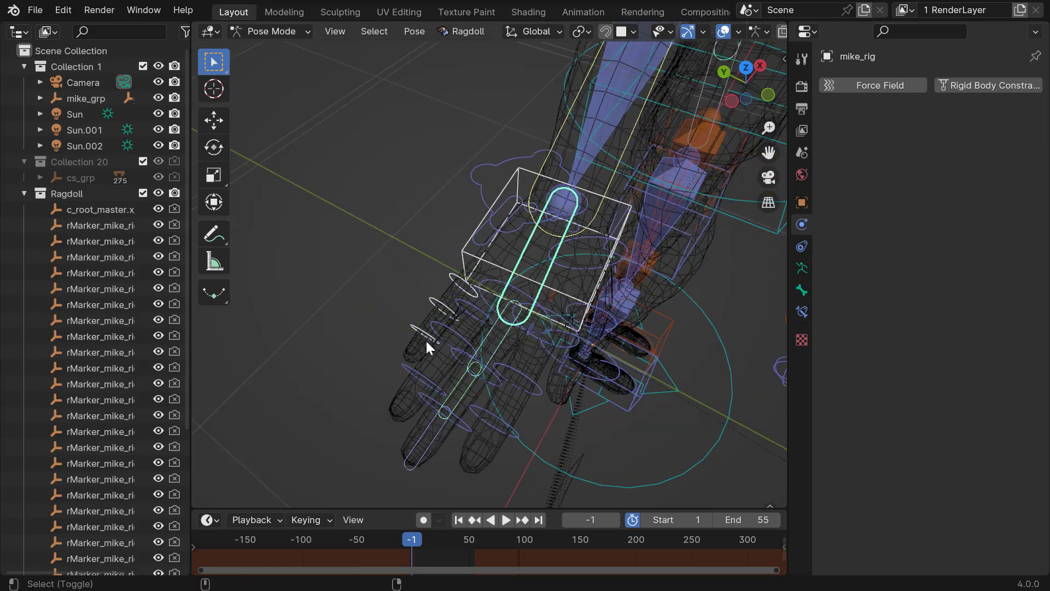
key("shift+r")
Step: Assign Ragdoll markers to the three right ring finger controls, branching from the right hand control
left_click(461, 253)
left_click(475, 306, "shift")
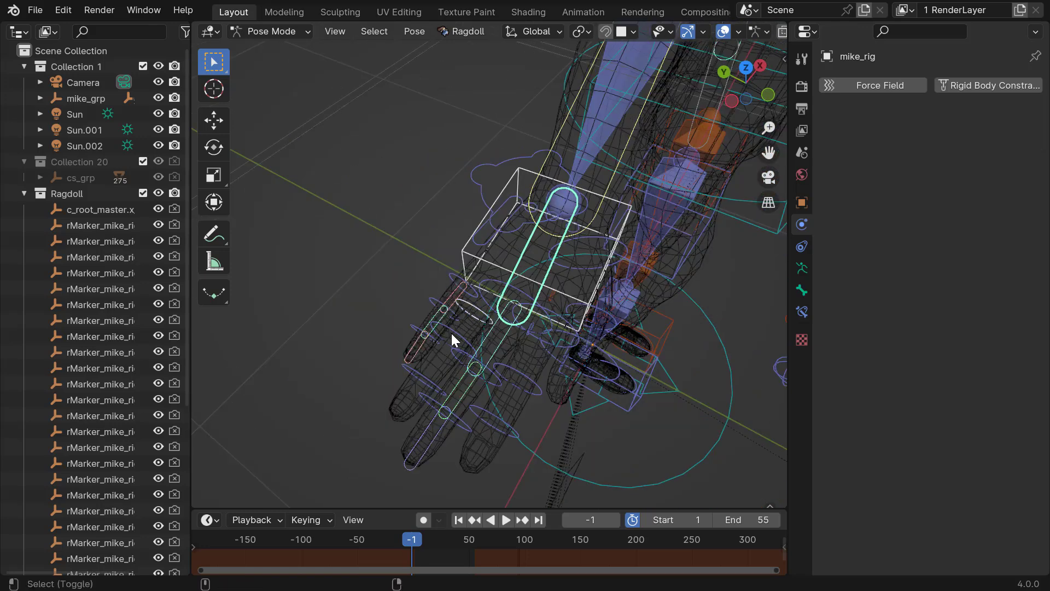
left_click(422, 375, "shift")
key("shift+r")
Step: Assign Ragdoll markers to the three right index finger controls, branching from the right hand control
left_click(461, 253)
middle_click_drag(474, 296, 413, 273, "alt")
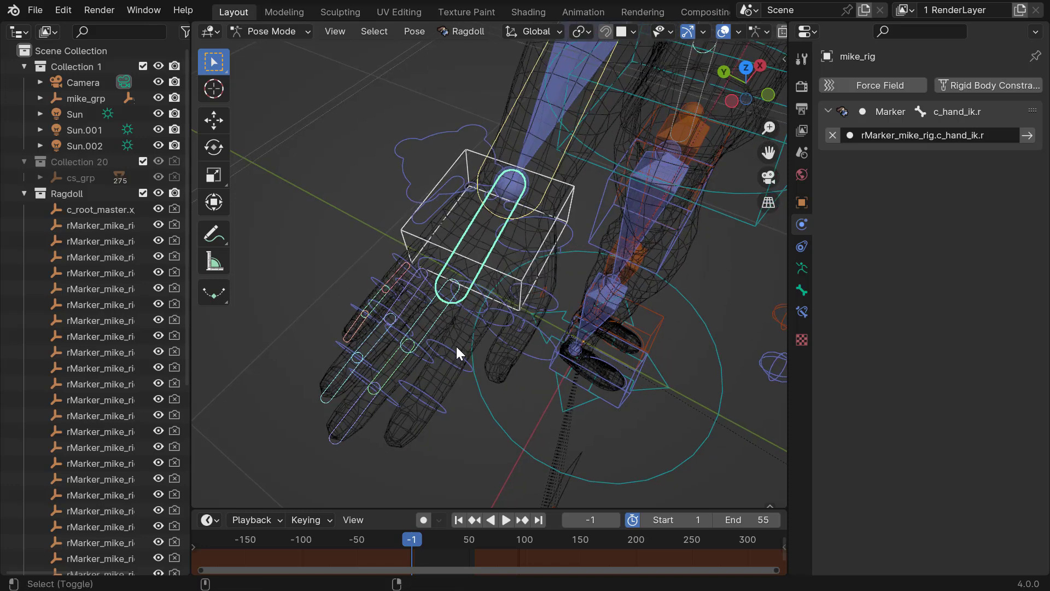
left_click(507, 304, "shift")
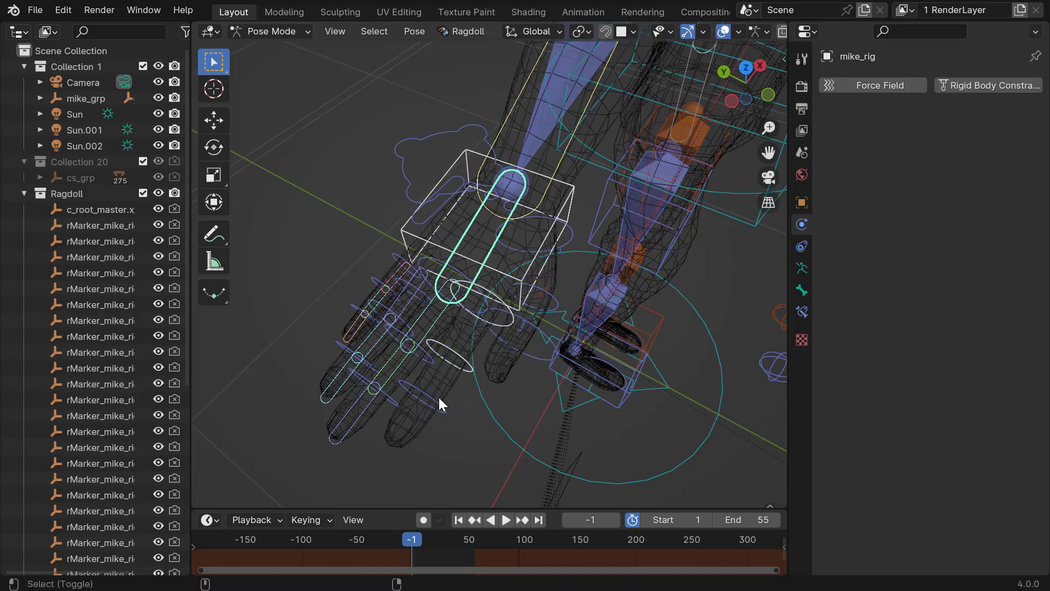
left_click(444, 396)
left_click_drag(578, 212, 559, 217, "alt")
Step: Assign Ragdoll markers to the three right thumb controls, branching from the right hand control
left_click(521, 290)
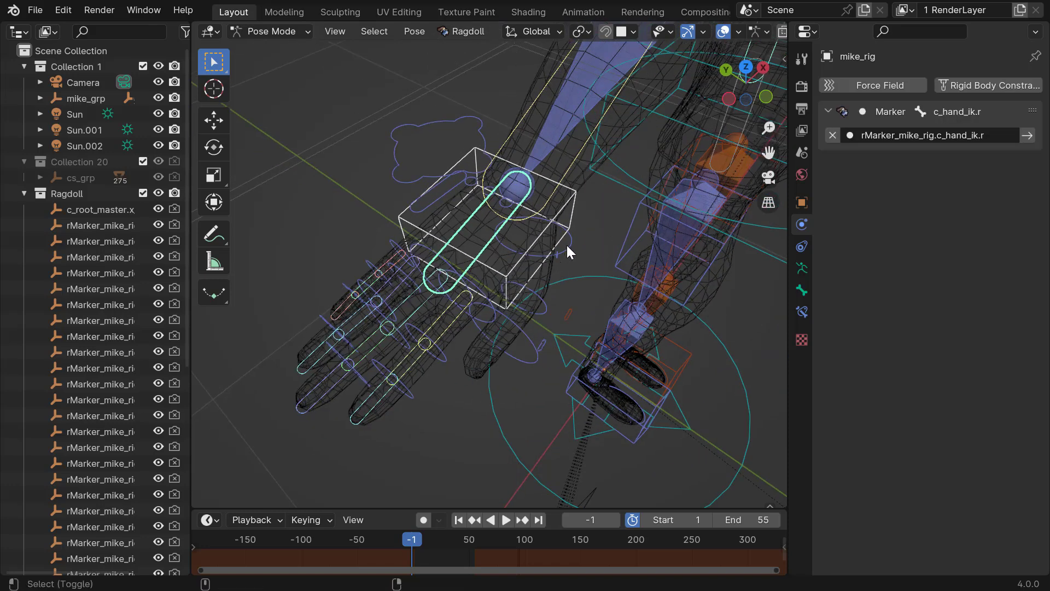
left_click(567, 245, "shift")
left_click(544, 303, "shift")
left_click(531, 350, "shift")
key("shift+r")
Step: Select the root control with the left thigh and calf bones, and examine the controls around the left foot
left_click_drag(482, 241, 600, 271, "alt")
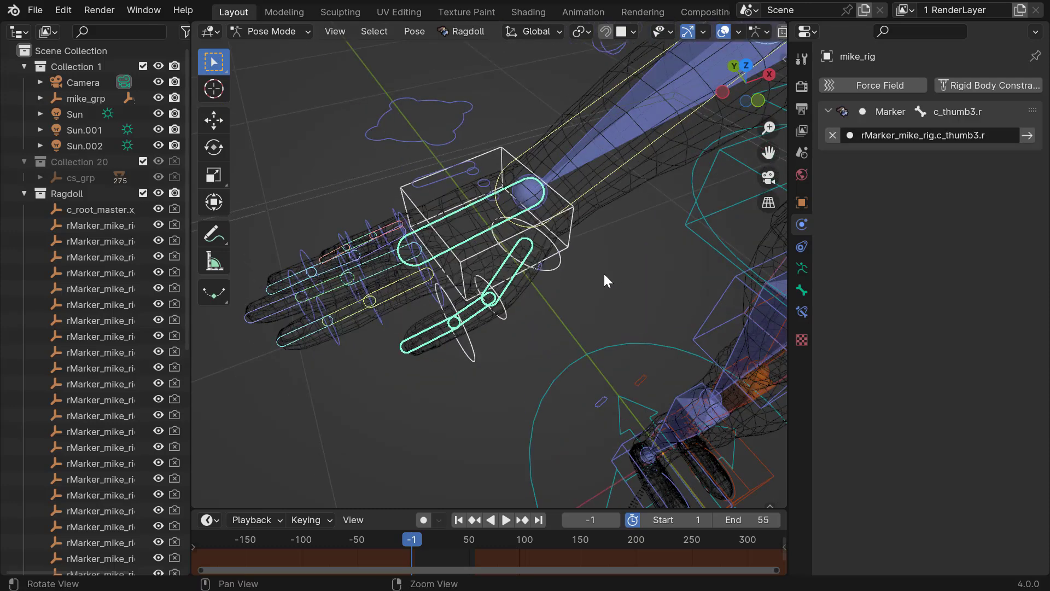
middle_click_drag(600, 271, 439, 222, "alt")
right_click_drag(439, 222, 462, 253, "alt")
middle_click_drag(462, 253, 464, 222)
middle_click_drag(464, 222, 546, 236, "shift")
left_click(518, 239)
left_click(449, 229, "shift")
left_click(463, 327, "shift")
middle_click_drag(470, 327, 425, 335)
middle_click_drag(426, 335, 477, 261, "shift")
middle_click_drag(478, 261, 449, 312)
middle_click_drag(449, 312, 558, 306, "shift")
mouse_move(558, 307)
middle_mouse_down()
mouse_move(572, 330)
mouse_move(533, 312)
mouse_move(544, 323)
mouse_move(536, 283)
mouse_move(576, 300)
middle_mouse_up()
left_click_drag(577, 302, 624, 301, "alt")
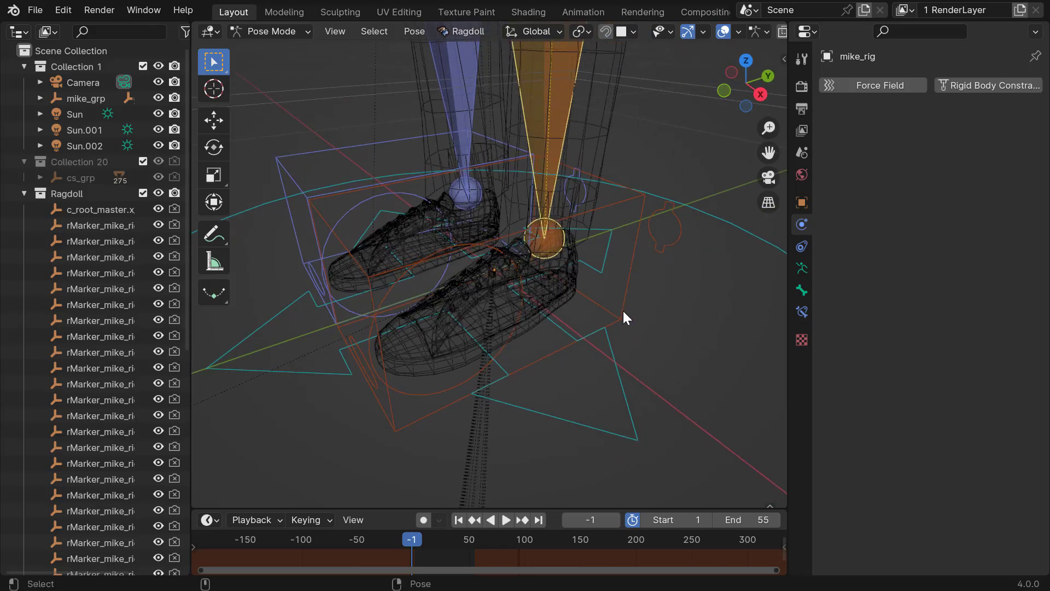
Step: Test moving and rotating the box-shaped left foot control, undoing each change
left_click(623, 312)
key("w")
mouse_move(638, 263)
left_mouse_down()
mouse_move(617, 266)
mouse_move(648, 274)
left_mouse_up()
key("ctrl+z")
key("e")
mouse_move(524, 238)
left_mouse_down()
mouse_move(524, 248)
mouse_move(508, 235)
left_mouse_up()
key("ctrl+z")
Step: Test rotating the round control at the front of the left foot and undo the rotation
left_click(415, 278)
left_click_drag(417, 279, 409, 274, "alt")
mouse_move(450, 327)
left_mouse_down()
mouse_move(478, 313)
mouse_move(441, 332)
left_mouse_up()
middle_click_drag(442, 333, 448, 364)
mouse_move(448, 364)
left_mouse_down()
mouse_move(434, 382)
mouse_move(454, 382)
left_mouse_up()
middle_click_drag(454, 382, 458, 315)
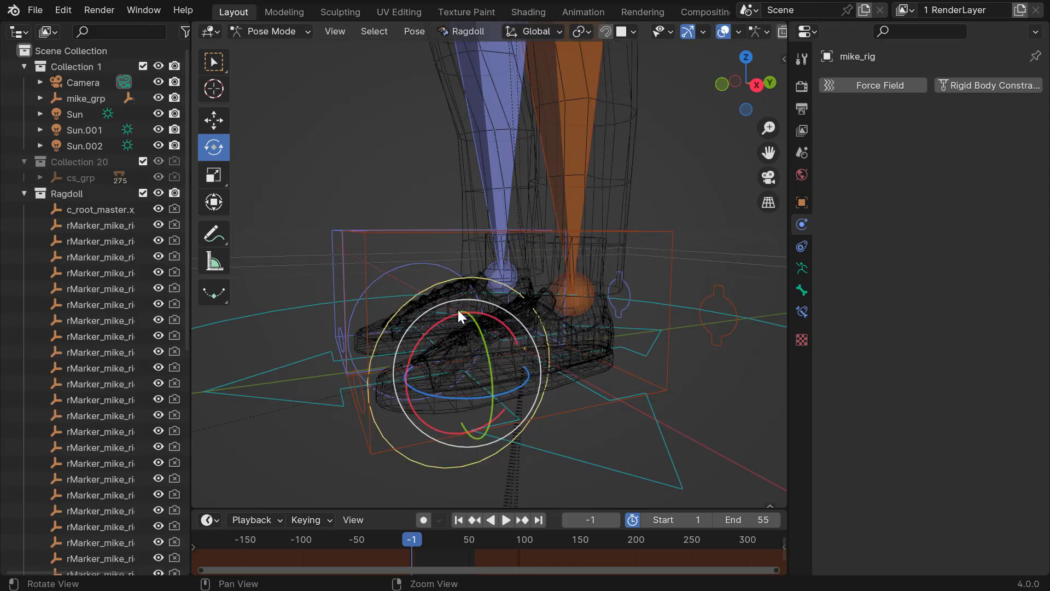
left_click_drag(442, 322, 444, 395)
key("ctrl+z")
key("q")
left_click(330, 370)
key("e")
left_click_drag(413, 361, 493, 351, "alt")
key("q")
Step: Assign and connect Ragdoll markers down the left leg from the root control through the thigh, calf, foot and toe controls
scroll(547, 208, "down", 2)
middle_click_drag(547, 208, 542, 409, "alt")
scroll(552, 274, "down", 1)
middle_click_drag(572, 66, 564, 150, "alt")
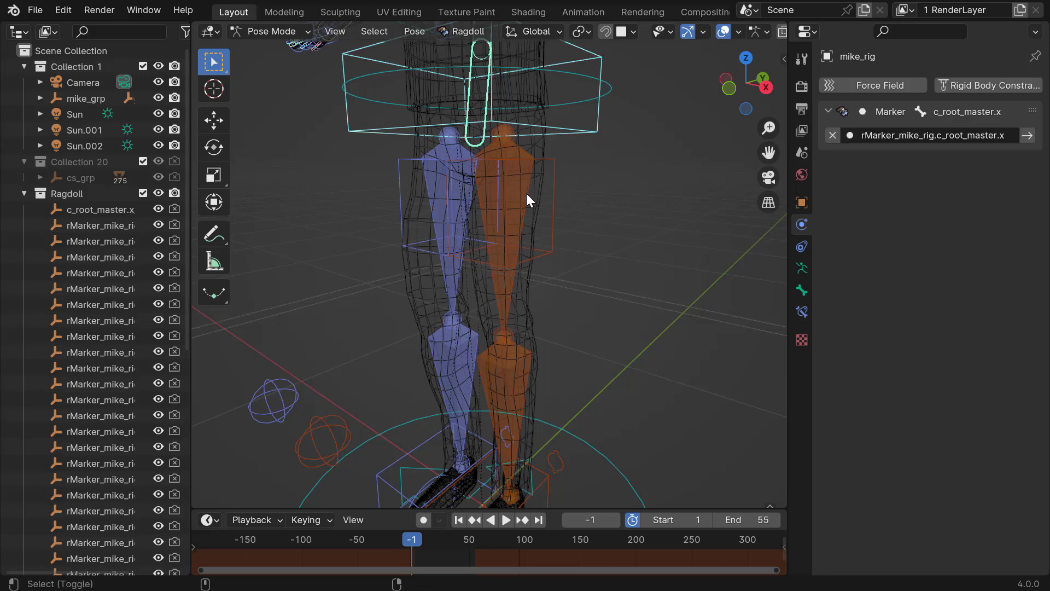
left_click(519, 214)
middle_click_drag(520, 213, 494, 213)
left_click(502, 331, "shift")
scroll(493, 214, "up", 1)
left_click(494, 363, "shift")
middle_click_drag(494, 363, 506, 273, "alt")
scroll(492, 284, "up", 3)
left_click_drag(444, 337, 440, 366, "alt")
right_click_drag(440, 366, 427, 330, "alt")
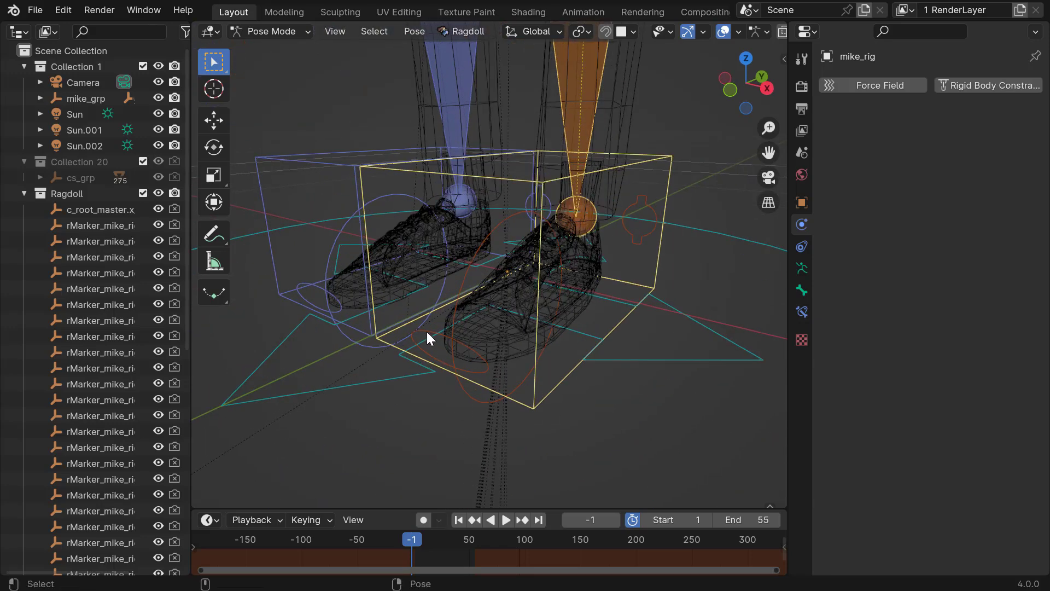
left_click(461, 337, "shift")
left_click_drag(460, 337, 453, 334, "alt")
left_click(464, 31)
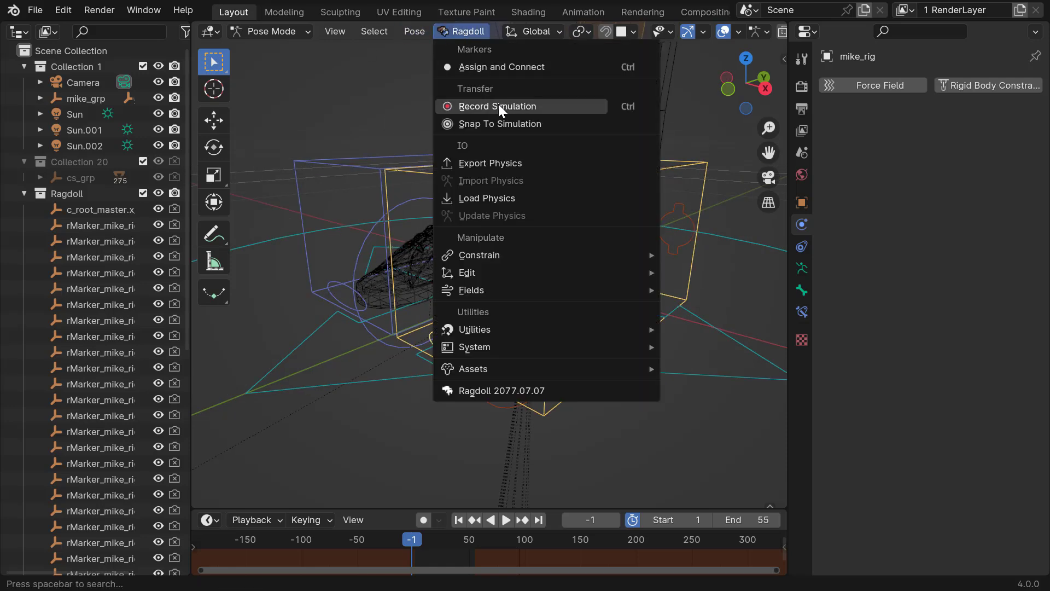
left_click(482, 67)
middle_click_drag(564, 296, 607, 339)
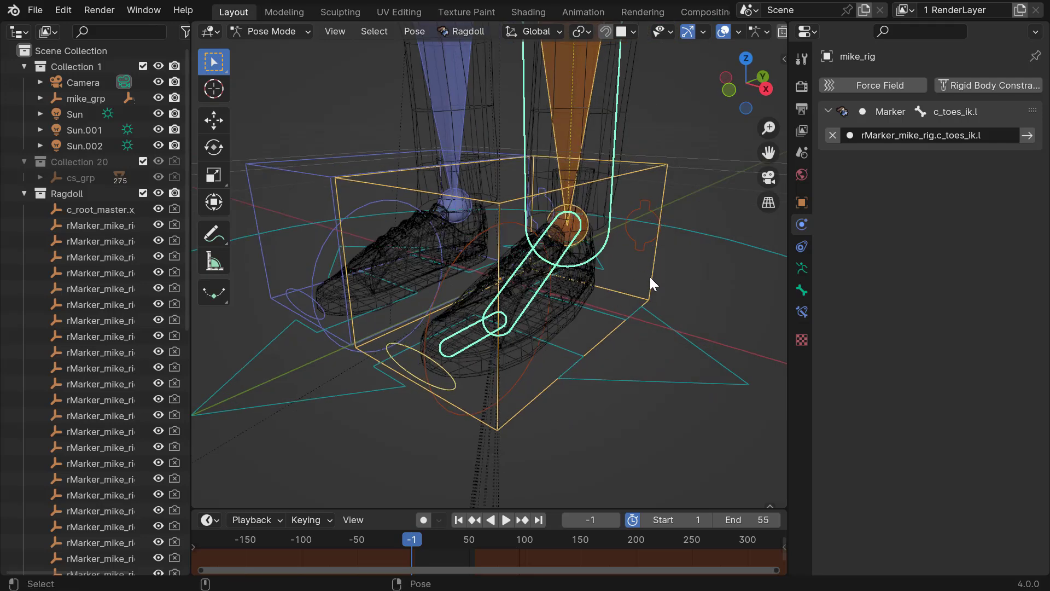
Step: Test rotating the left foot control and undo it, and try a small rotation of the left toe control
left_click(645, 296)
left_click_drag(644, 297, 639, 300, "alt")
key("e")
left_click_drag(559, 210, 425, 359)
key("ctrl+z")
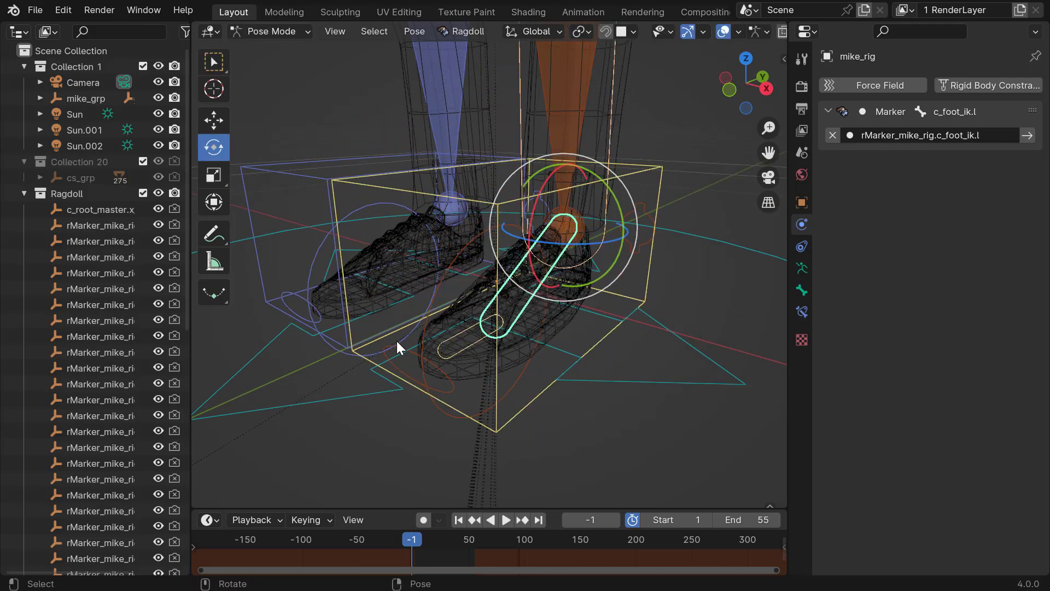
left_click(413, 357)
left_click_drag(480, 318, 477, 323)
Step: Assign and connect Ragdoll markers down the right leg from the root control through the thigh, calf, foot and toe controls
left_click_drag(481, 322, 520, 276, "alt")
middle_click_drag(432, 244, 401, 198)
left_click(402, 196)
middle_click_drag(462, 301, 487, 199, "alt")
left_click(490, 307)
left_click(484, 358)
middle_click_drag(484, 359, 483, 246, "alt")
right_click_drag(483, 246, 510, 268, "alt")
left_click_drag(509, 268, 491, 326, "alt")
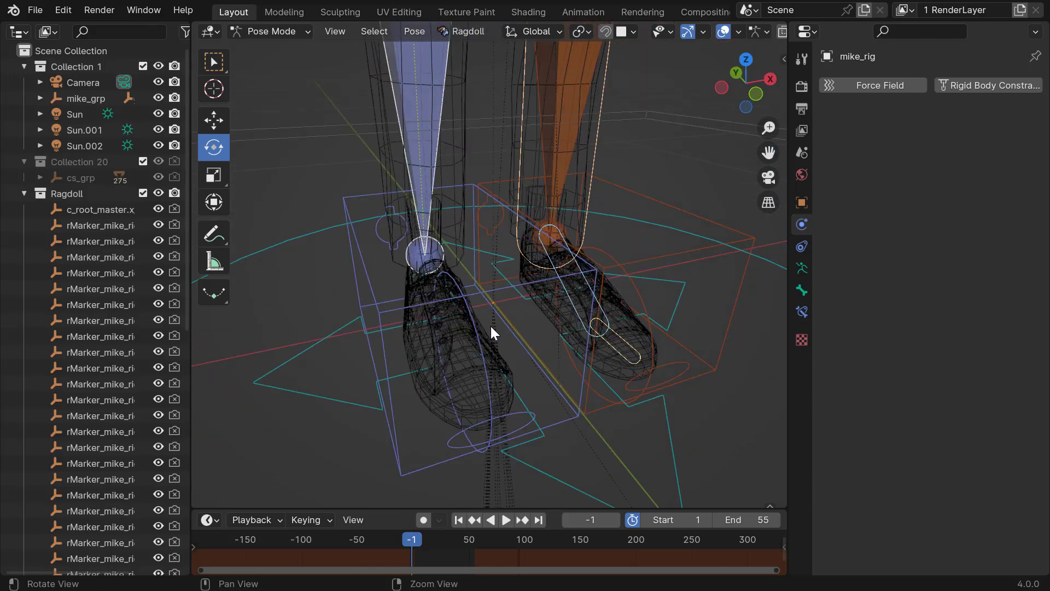
left_click(353, 227, "shift")
mouse_move(453, 345)
middle_mouse_down("alt")
mouse_move(452, 336)
mouse_move(444, 360)
middle_mouse_up("alt")
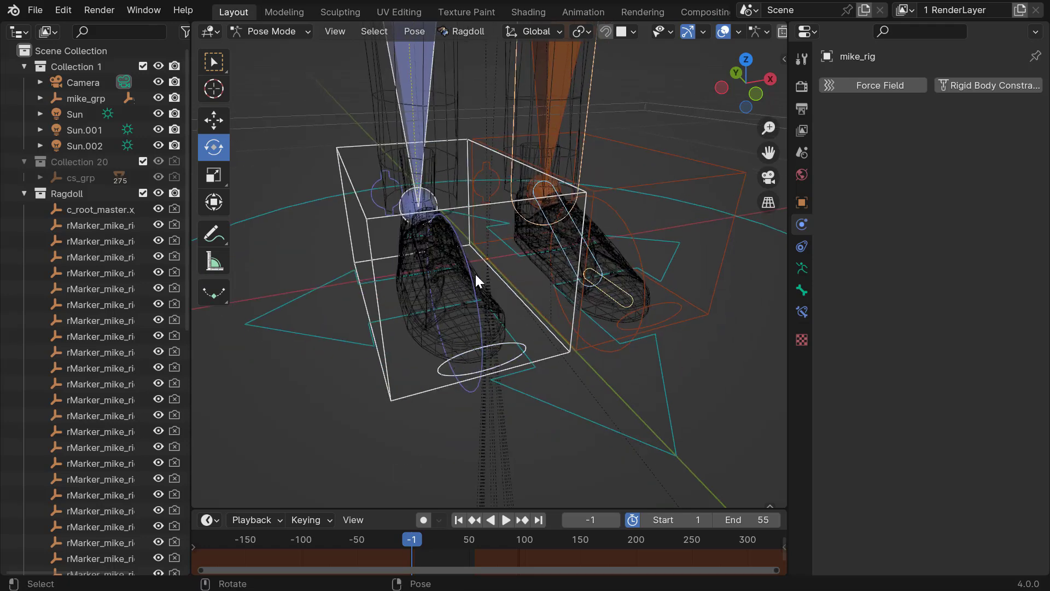
left_click_drag(486, 273, 475, 276, "alt")
left_click(470, 32)
left_click(496, 66)
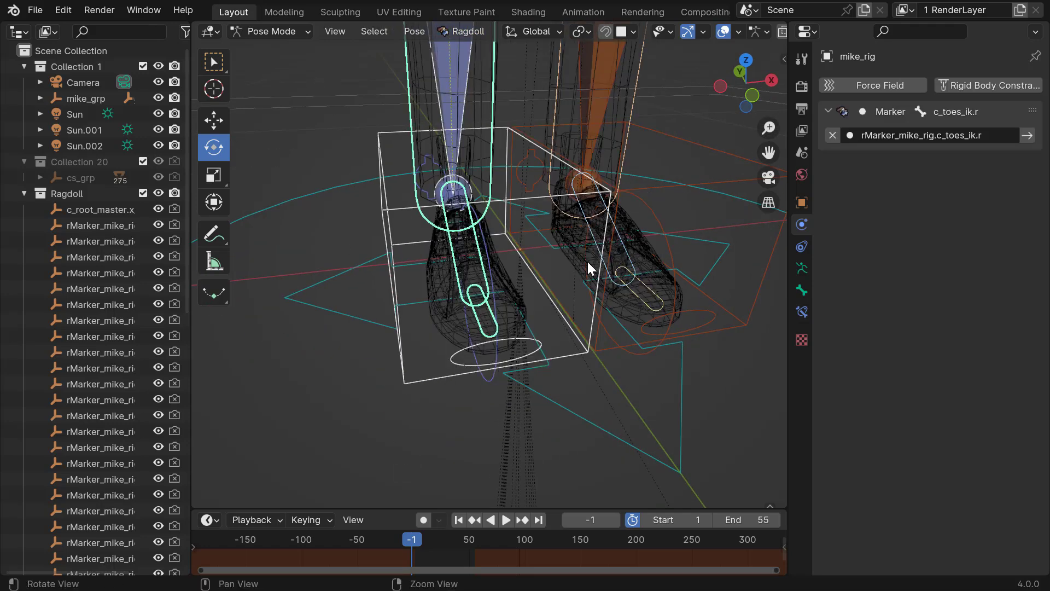
Step: Examine the assigned markers over the legs, torso, arms and hands
left_click_drag(597, 267, 553, 258, "alt")
right_click_drag(629, 257, 475, 182, "alt")
middle_click_drag(475, 182, 494, 290, "alt")
left_click_drag(494, 290, 583, 272, "alt")
middle_click_drag(583, 272, 477, 195)
left_click_drag(477, 195, 525, 189, "alt")
right_click_drag(526, 189, 520, 196, "alt")
left_click_drag(521, 196, 525, 221, "alt")
middle_click_drag(525, 221, 544, 255, "alt")
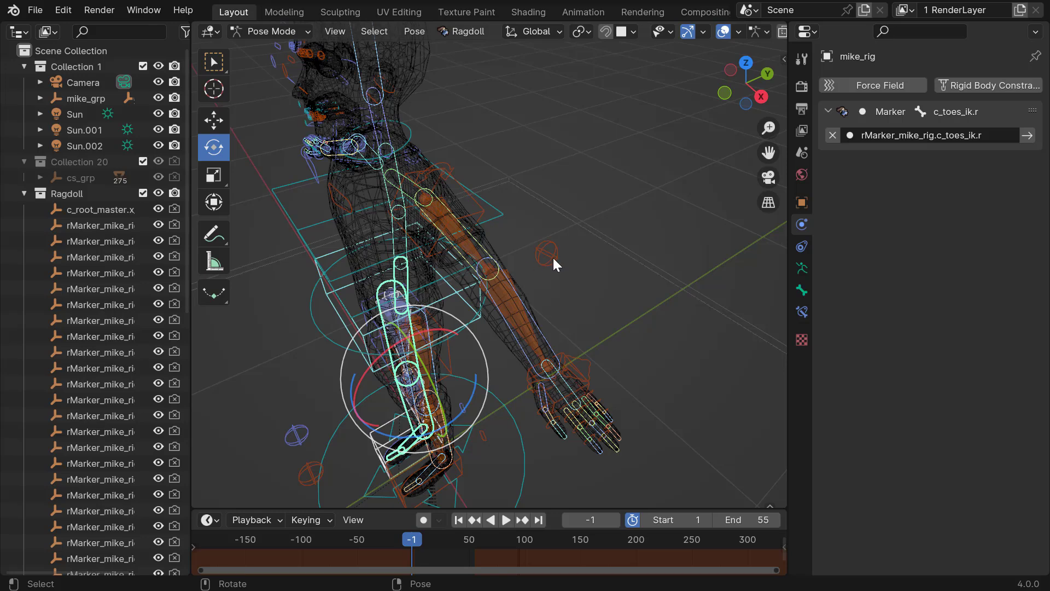
middle_click_drag(540, 253, 618, 353)
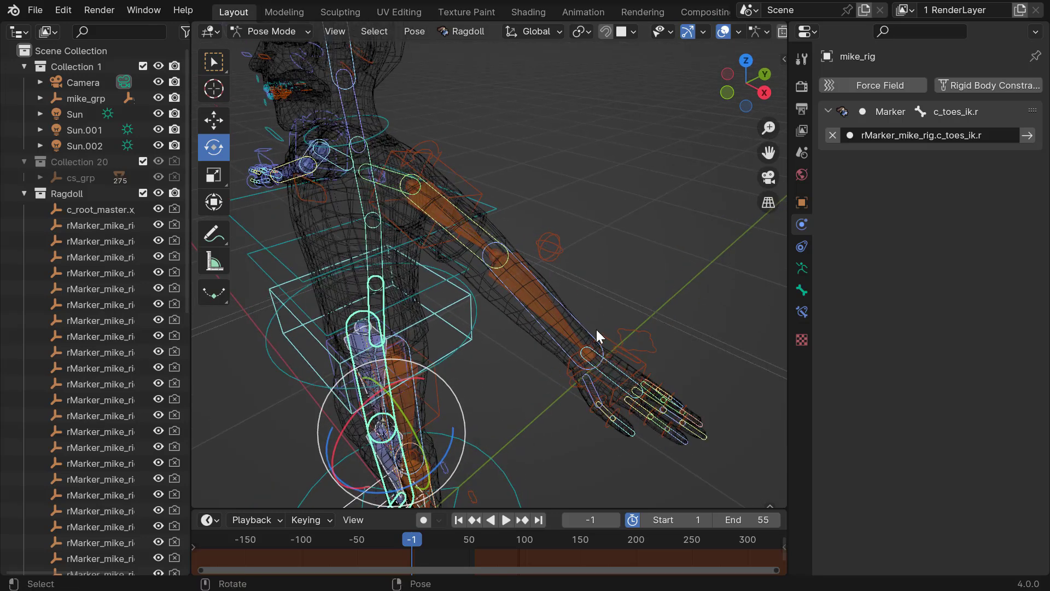
middle_click_drag(571, 327, 564, 296)
Step: Play the animation briefly to test the marker setup
key("space")
key("space")
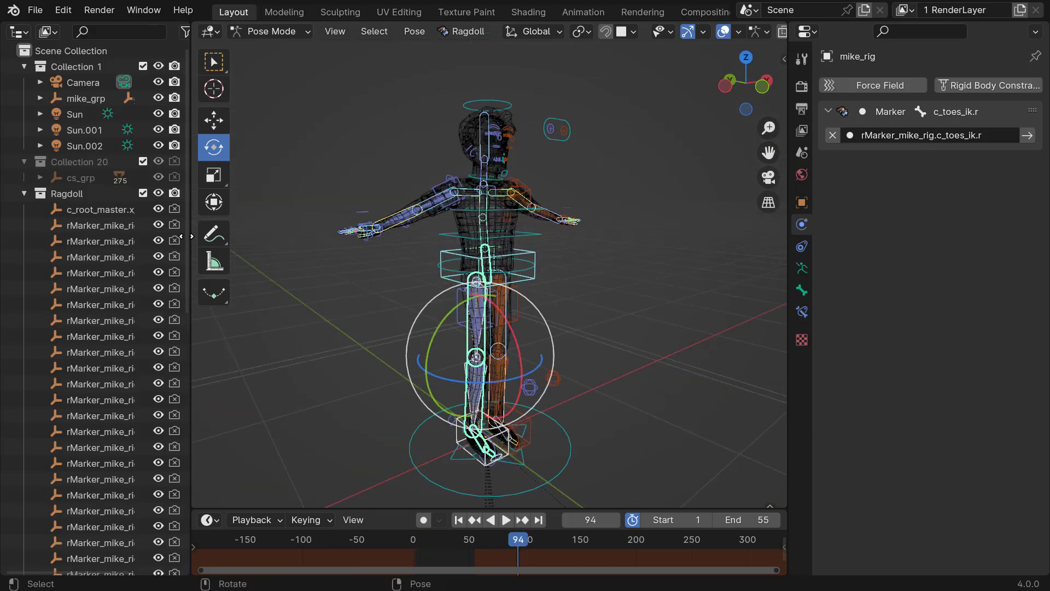
key("space")
key("space")
Step: Disable the preview range and set the playback range to frames 1 to 100
left_click(633, 520)
key("shift+Left")
key("space")
key("space")
left_click(678, 520)
type("1")
key("Return")
left_click(740, 520)
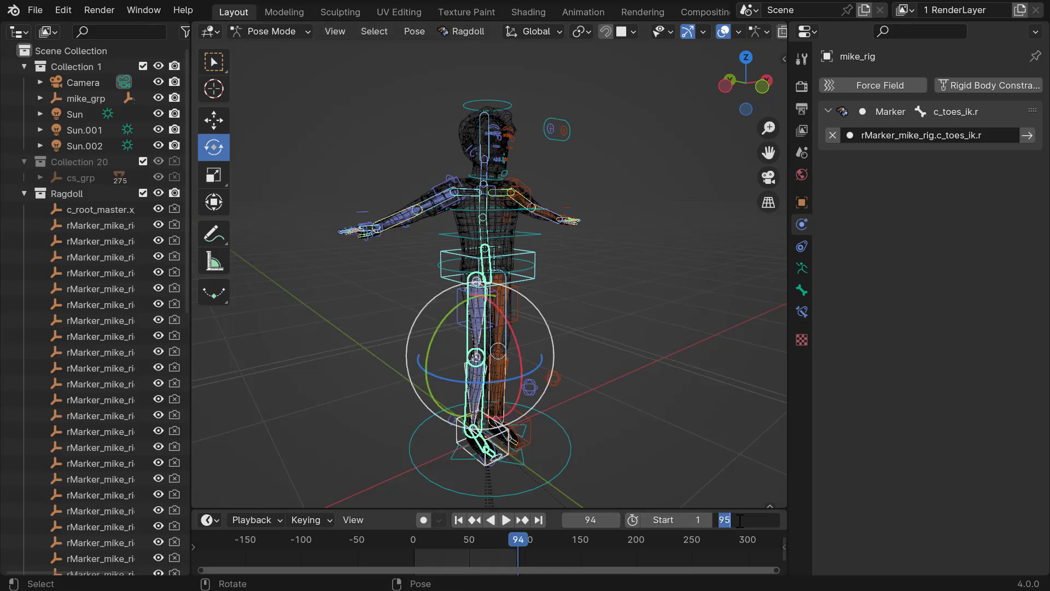
type("100")
key("Return")
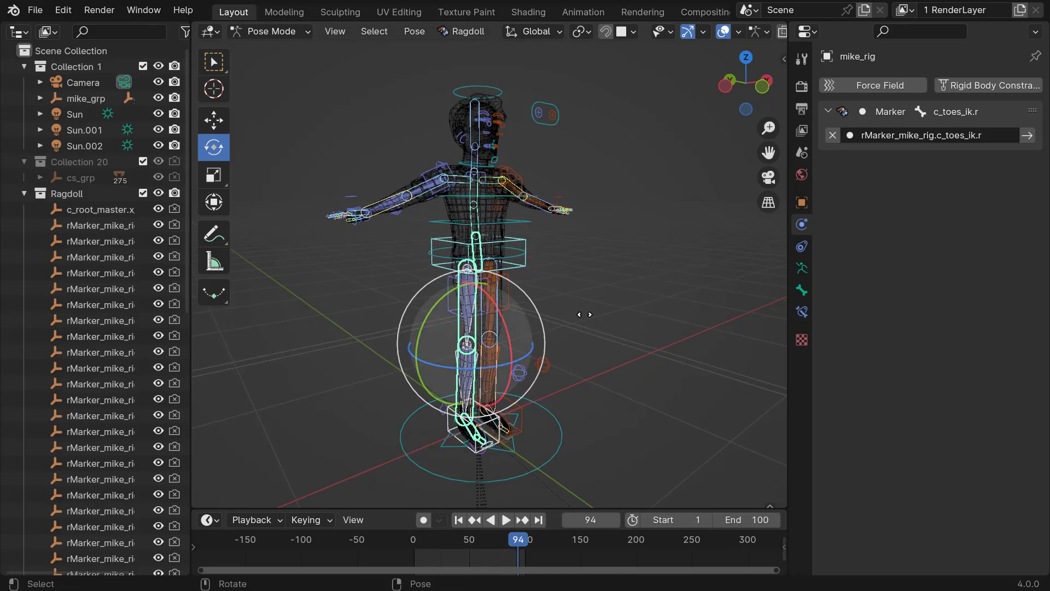
Step: Play the ragdoll simulation from the first frame, examine it from several angles, and return to frame 1
key("shift+Left")
key("space")
key("alt+v")
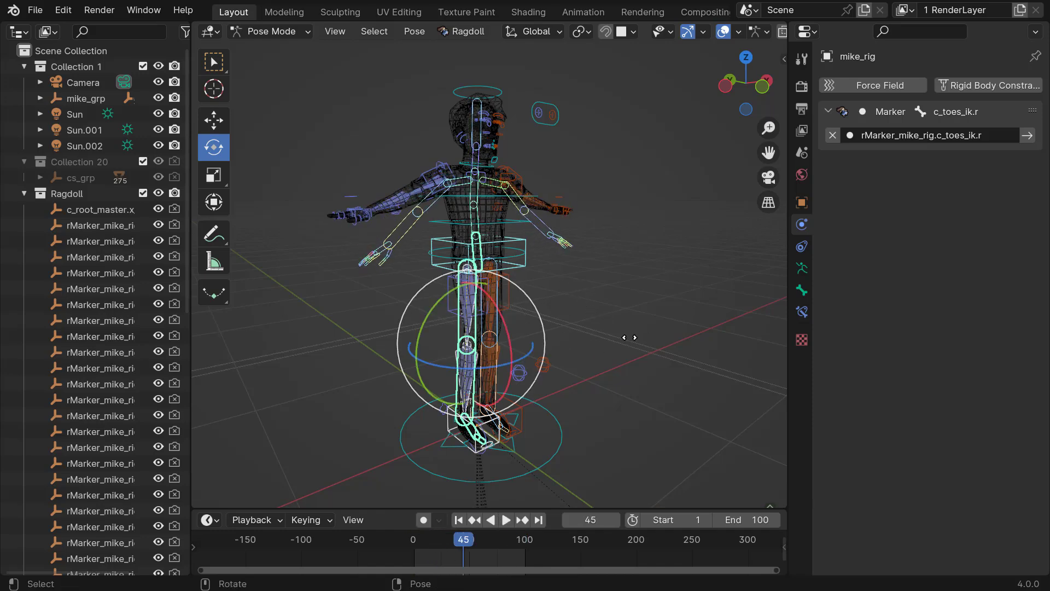
key("alt+shift+v")
left_click_drag(586, 298, 504, 281, "alt")
key("alt+v")
middle_click_drag(531, 314, 319, 259)
key("space")
key("space")
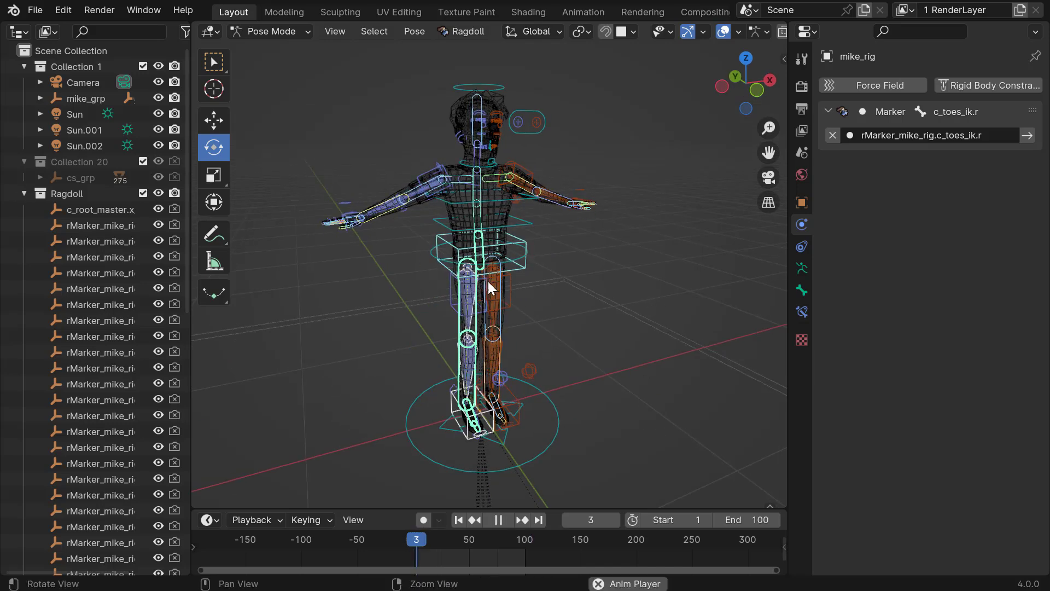
middle_click_drag(504, 284, 439, 273)
key("space")
key("shift+Left")
left_click_drag(438, 274, 432, 274, "alt")
Step: Deselect the controls, switch to Object Mode and activate the Ragdoll Manipulator
key("q")
left_click(370, 278)
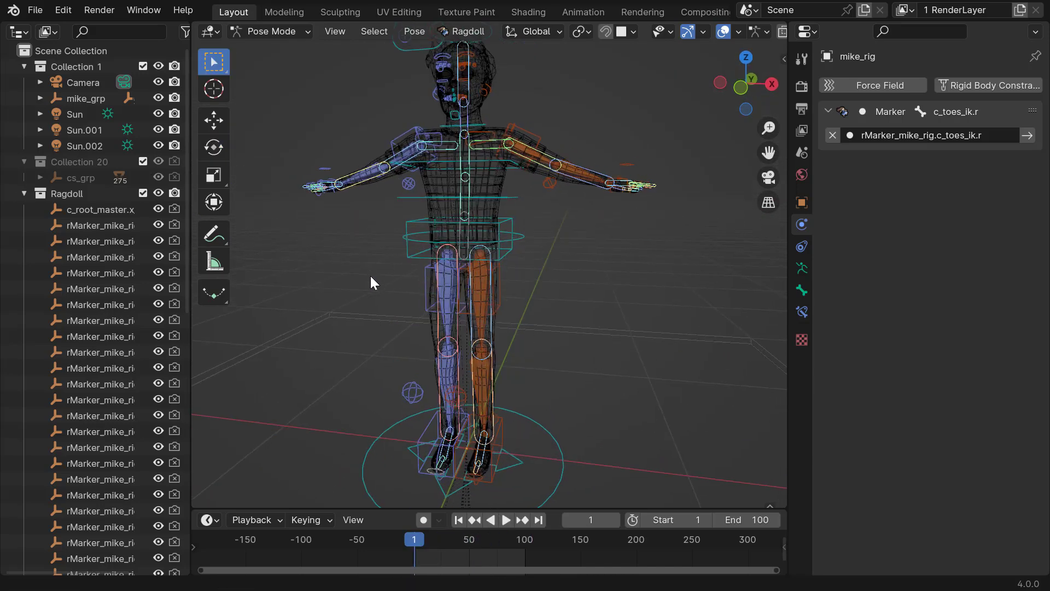
left_click_drag(369, 278, 376, 266, "alt")
right_click_drag(383, 261, 375, 282, "alt")
key("ctrl+Tab")
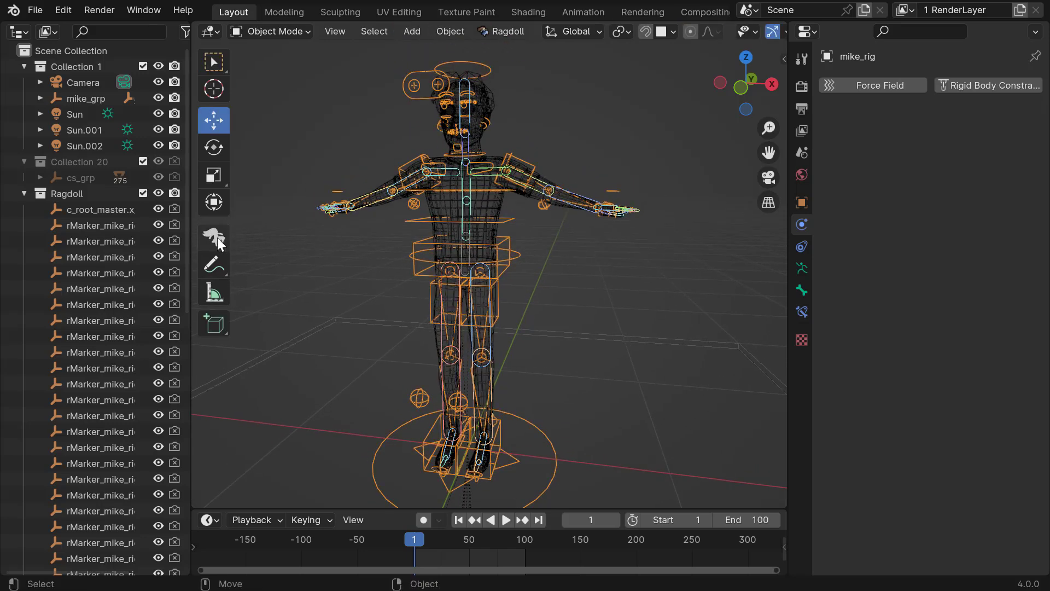
left_click(213, 237)
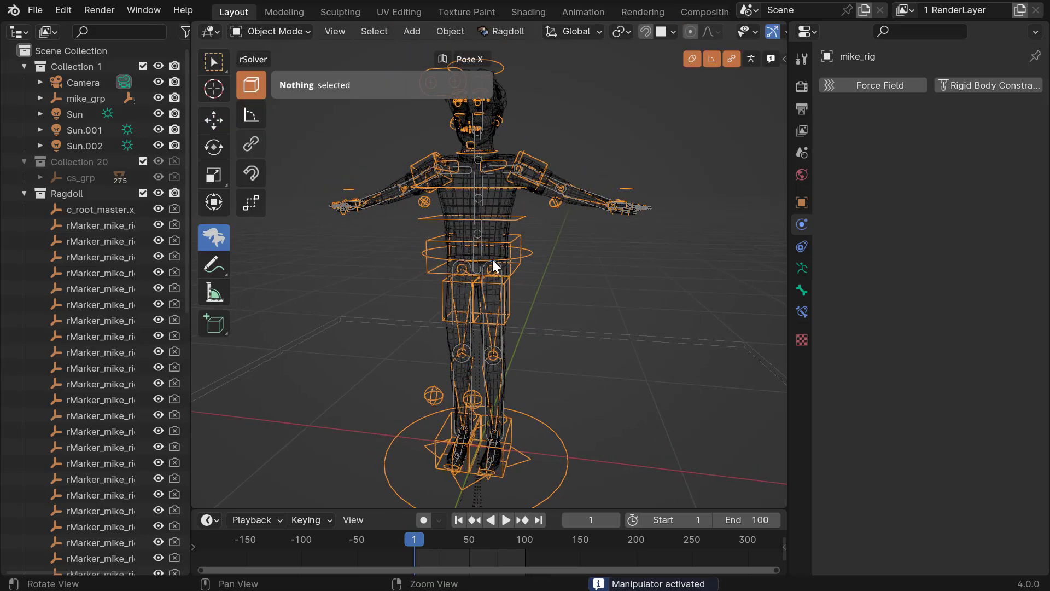
Step: Reshape the root marker's capsule by shortening and thickening it to fill the pelvis
left_click(465, 263)
middle_click_drag(481, 268, 539, 290, "alt")
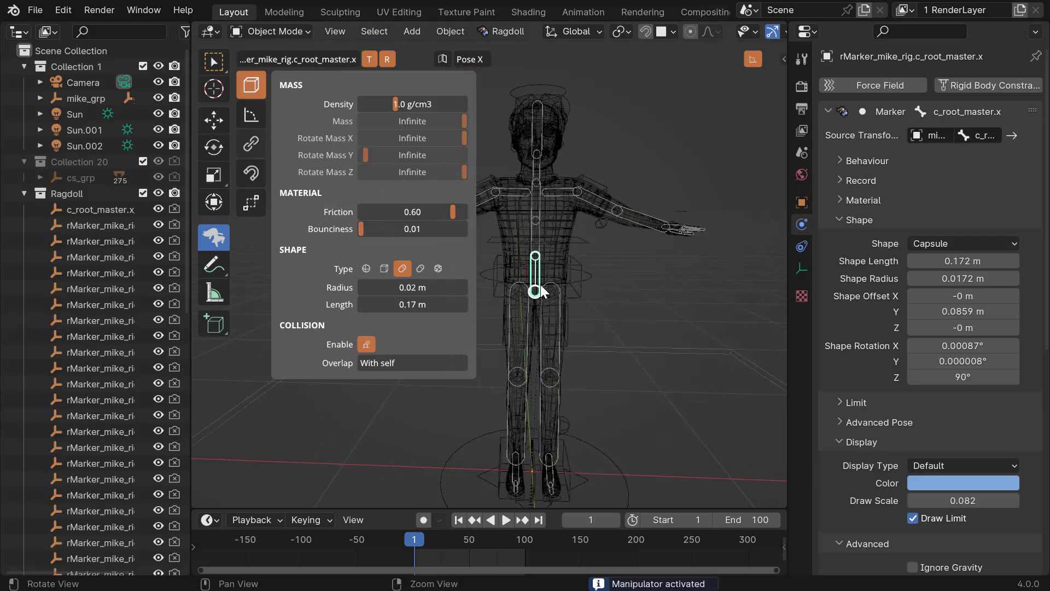
left_click(252, 91)
scroll(522, 298, "up", 3)
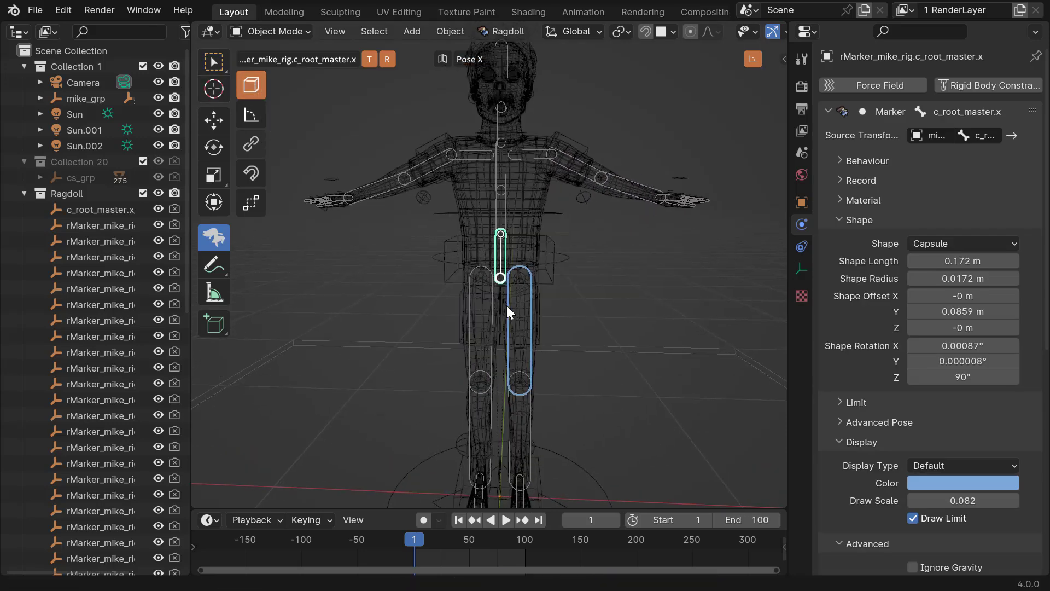
left_click_drag(501, 238, 501, 265)
middle_click_drag(501, 265, 501, 292, "alt")
Step: Thicken both spine markers to a radius of about 0.098 m and rotate their capsules horizontally across the torso
left_click(499, 219)
right_click_drag(500, 230, 544, 284, "alt")
middle_click_drag(544, 284, 544, 306, "alt")
left_click(510, 204, "shift")
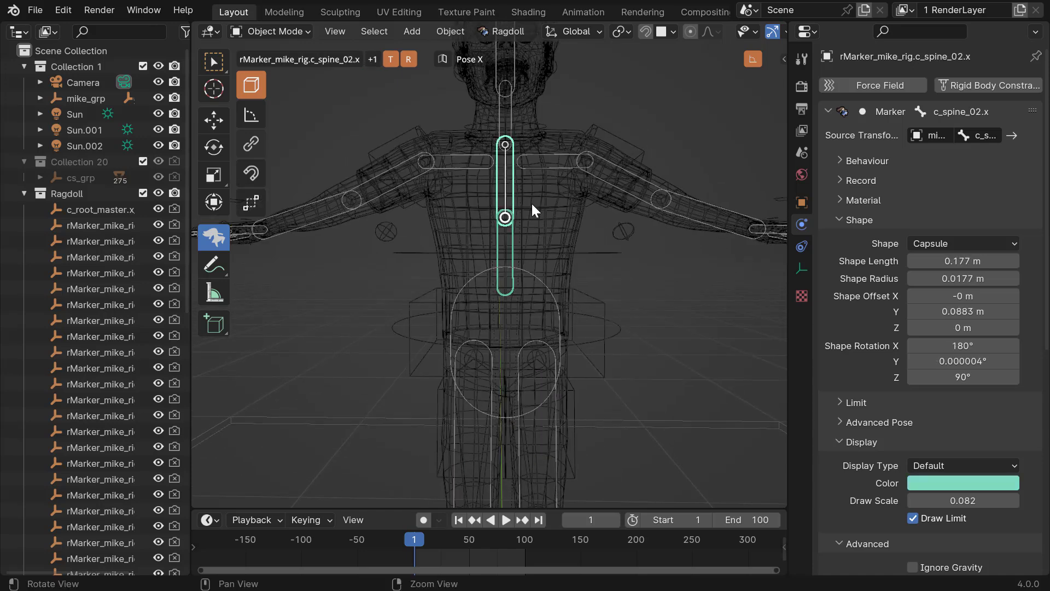
middle_click_drag(534, 232, 542, 275, "alt")
key("r")
left_click(599, 156)
middle_click_drag(623, 280, 665, 285)
middle_click_drag(588, 238, 579, 284, "alt")
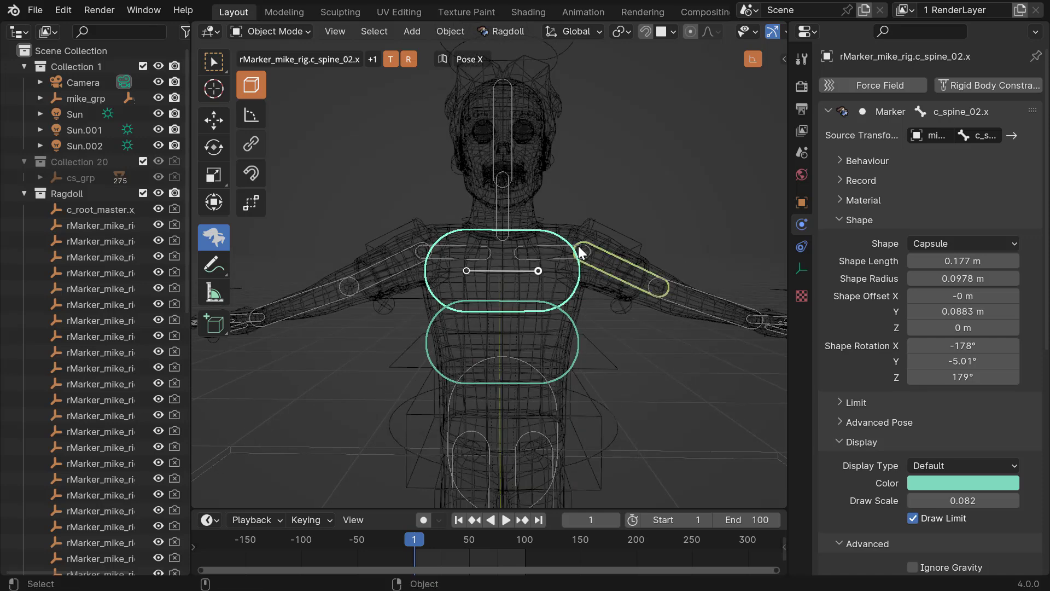
Step: Enable Pose X symmetry, thicken the left shoulder marker to a radius of about 0.064 m, and shorten its inner end
left_click(441, 58)
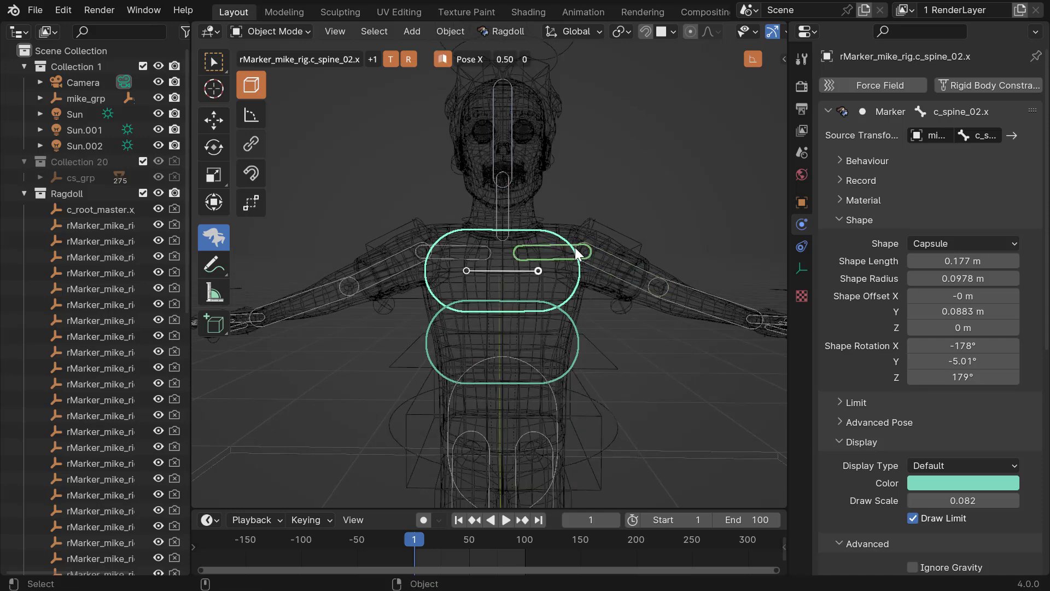
left_click(576, 248)
left_click_drag(594, 257, 588, 309, "alt")
middle_click_drag(565, 325, 593, 333)
left_click_drag(593, 332, 586, 328, "alt")
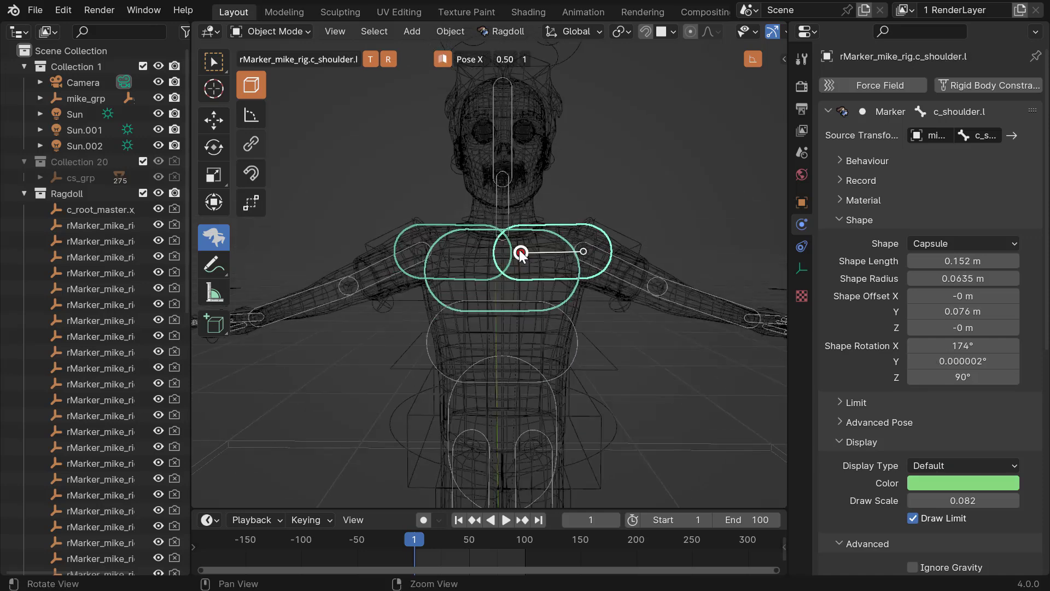
left_click_drag(521, 250, 547, 261)
Step: Thicken the left upper arm and forearm markers to match the arm's volume
left_click(602, 264)
mouse_move(602, 267)
left_mouse_down("alt")
mouse_move(582, 274)
mouse_move(590, 303)
left_mouse_up("alt")
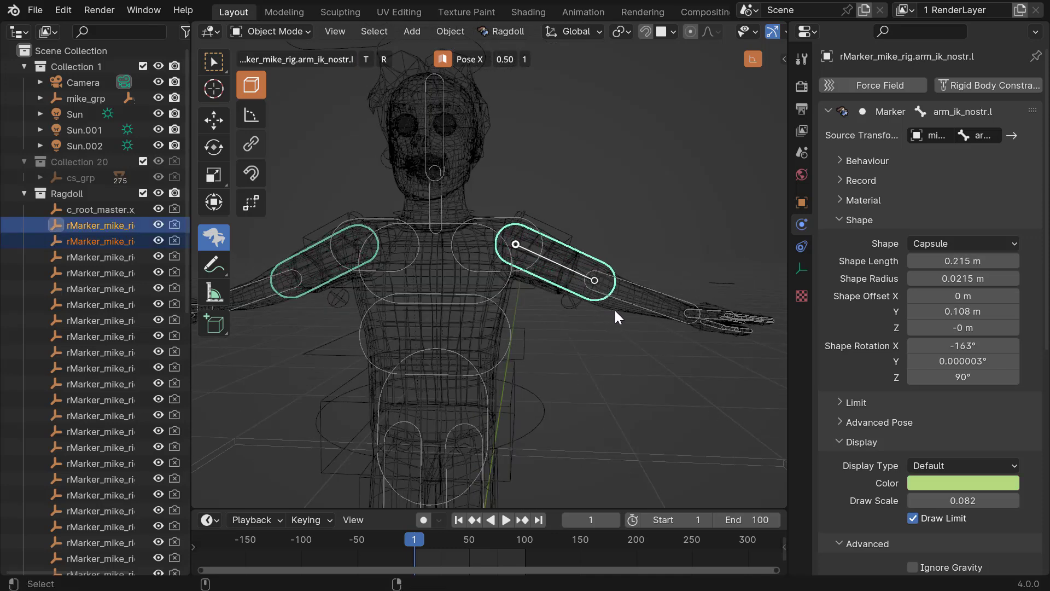
left_click(652, 321)
middle_click_drag(652, 321, 573, 292)
Step: Thicken the neck marker and adjust both ends of its capsule to fit the neck
left_click(509, 281)
left_click_drag(476, 281, 476, 263)
left_click_drag(476, 227, 478, 236)
left_click_drag(487, 220, 488, 226, "alt")
Step: Resize the head marker's capsule to a radius of about 0.12 m and a length of about 0.12 m
left_click(488, 225)
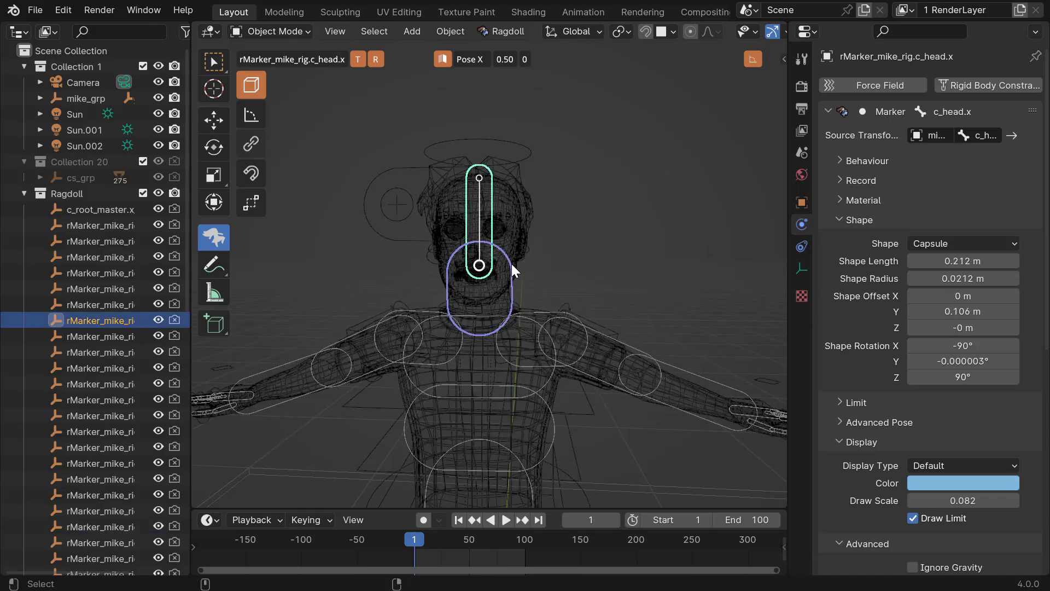
left_click_drag(513, 261, 595, 298)
middle_click_drag(595, 298, 469, 305)
left_click_drag(506, 314, 509, 328)
left_click_drag(497, 277, 497, 256)
left_click_drag(497, 188, 498, 205)
middle_click_drag(500, 225, 571, 281)
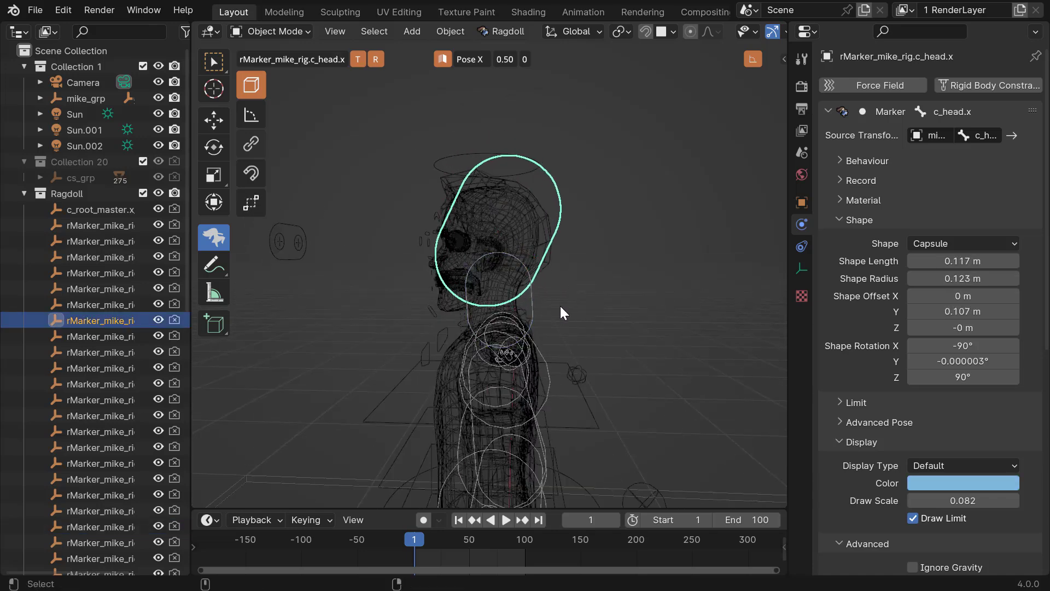
Step: Move and rotate the head marker's capsule in side view to align it with the skull
key("g")
left_click(548, 317)
middle_click_drag(547, 317, 563, 324)
key("r")
left_click(561, 320)
left_click_drag(553, 327, 546, 310)
Step: Thicken the left thigh marker to a radius of about 0.058 m
middle_click_drag(539, 329, 698, 314)
middle_click_drag(587, 399, 587, 268, "shift")
left_click(515, 380)
middle_click_drag(563, 476, 555, 345, "shift")
key("s")
left_click(585, 350)
left_click(586, 351)
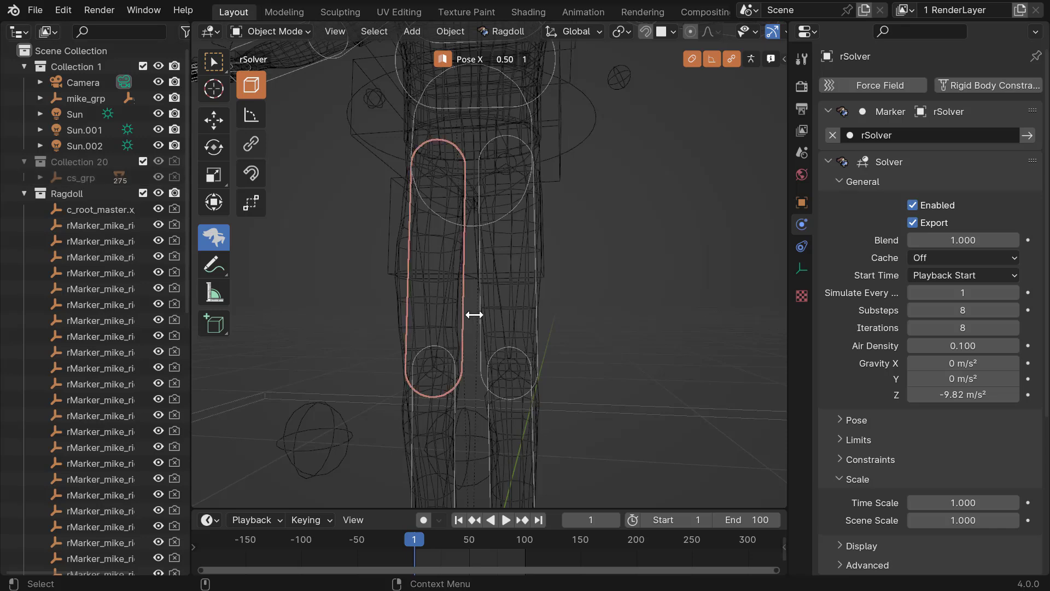
left_click(450, 258)
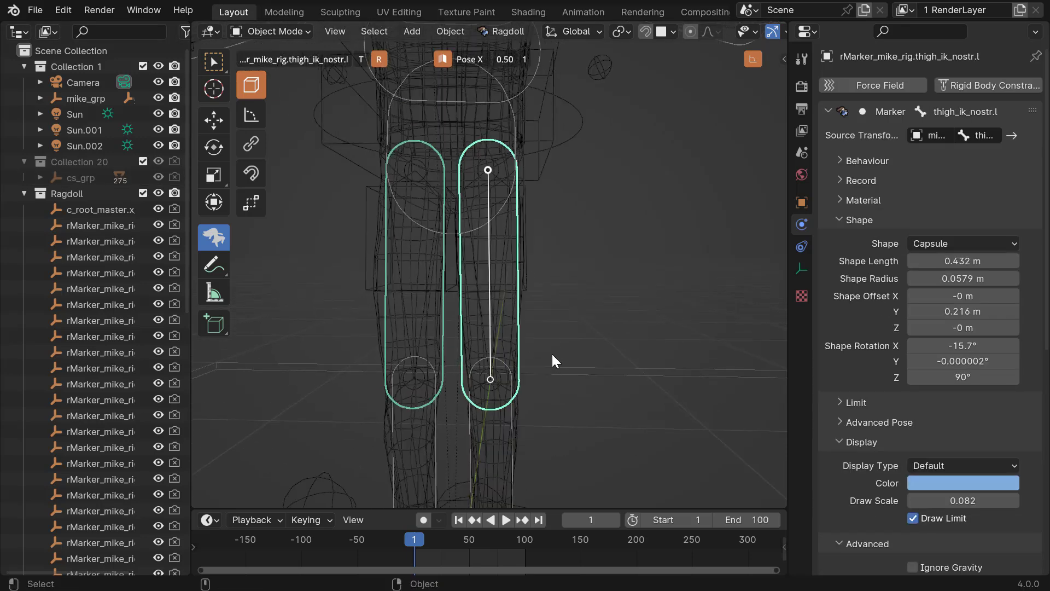
Step: Thicken the left calf marker to match the lower leg
left_click(502, 452)
middle_click_drag(518, 455, 540, 249, "alt")
middle_click_drag(570, 321, 579, 322)
mouse_move(577, 324)
left_mouse_down("alt")
mouse_move(511, 385)
mouse_move(471, 401)
left_mouse_up("alt")
Step: Fit the left foot marker's capsule to the shoe, with a length of about 0.126 m and a radius of about 0.042 m
left_click(463, 402)
mouse_move(536, 340)
middle_mouse_down()
mouse_move(520, 395)
mouse_move(527, 299)
mouse_move(562, 306)
mouse_move(563, 337)
mouse_move(555, 330)
middle_mouse_up()
mouse_move(577, 354)
left_mouse_down("ctrl")
mouse_move(592, 330)
mouse_move(588, 348)
left_mouse_up("ctrl")
middle_click_drag(549, 337, 563, 348)
left_click_drag(565, 358, 595, 401)
middle_click_drag(539, 363, 540, 331)
left_click_drag(547, 334, 547, 334)
middle_click_drag(547, 335, 549, 344)
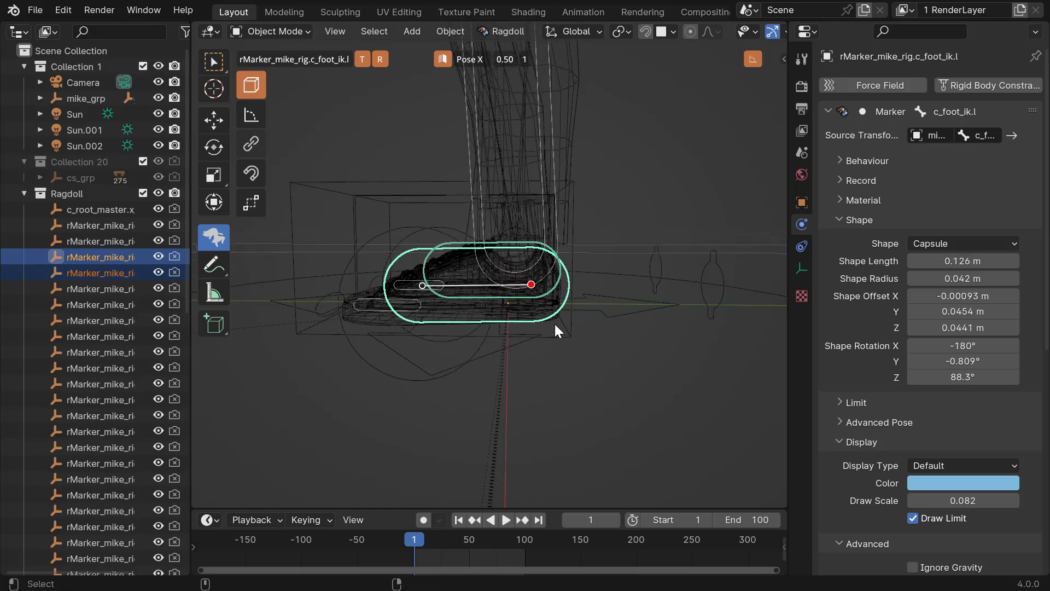
Step: Enlarge the left toes marker's capsule to fill the toe of the shoe
mouse_move(419, 294)
middle_mouse_down()
mouse_move(435, 343)
mouse_move(422, 334)
mouse_move(577, 391)
middle_mouse_up()
left_click(422, 333)
left_click_drag(578, 391, 611, 410)
middle_click_drag(611, 409, 539, 344)
left_click_drag(538, 344, 532, 334)
middle_click_drag(532, 334, 494, 318)
Step: Fit the left hand marker's capsule to the palm, with a length of about 0.088 m and a radius of about 0.038 m
right_click_drag(495, 320, 498, 313, "alt")
left_click_drag(498, 314, 525, 301, "alt")
right_click_drag(525, 301, 483, 258, "alt")
left_click_drag(483, 258, 479, 301, "alt")
right_click_drag(480, 301, 528, 302, "alt")
left_click(538, 298)
left_click_drag(539, 299, 551, 338, "alt")
middle_click_drag(550, 338, 600, 351)
right_click_drag(534, 332, 537, 349, "alt")
middle_click_drag(537, 350, 535, 327, "alt")
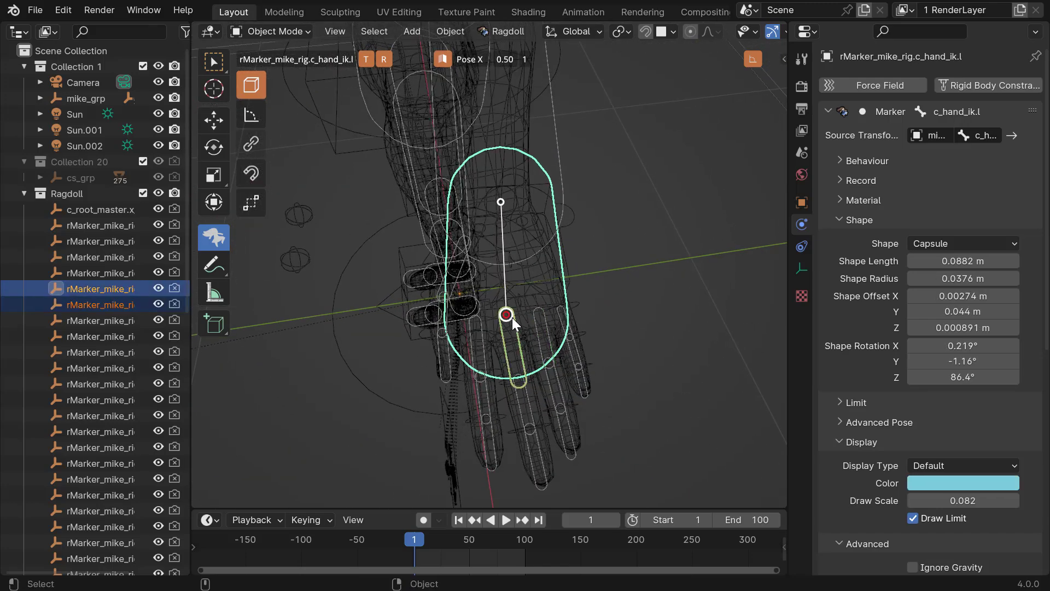
left_click_drag(502, 266, 501, 259)
left_click_drag(502, 259, 538, 321, "alt")
left_click_drag(551, 360, 534, 262, "alt")
Step: Check the fit of the finger and arm markers one by one and select the left forearm marker
left_click(531, 235)
middle_click_drag(530, 240, 636, 309)
left_click(595, 282)
left_click(563, 335)
left_click_drag(636, 310, 559, 343, "alt")
left_click(512, 309)
left_click(511, 351)
left_click(473, 387)
middle_click_drag(482, 383, 530, 377)
left_click(427, 406)
left_click(374, 439)
middle_click_drag(383, 432, 459, 412)
left_click_drag(459, 411, 500, 296, "alt")
left_click(510, 300)
Step: Play the simulation several times on the whole body to check the fitted markers
mouse_move(500, 295)
middle_mouse_down()
mouse_move(530, 353)
mouse_move(539, 346)
mouse_move(427, 352)
mouse_move(485, 357)
mouse_move(487, 344)
mouse_move(370, 302)
mouse_move(517, 301)
middle_mouse_up()
key("space")
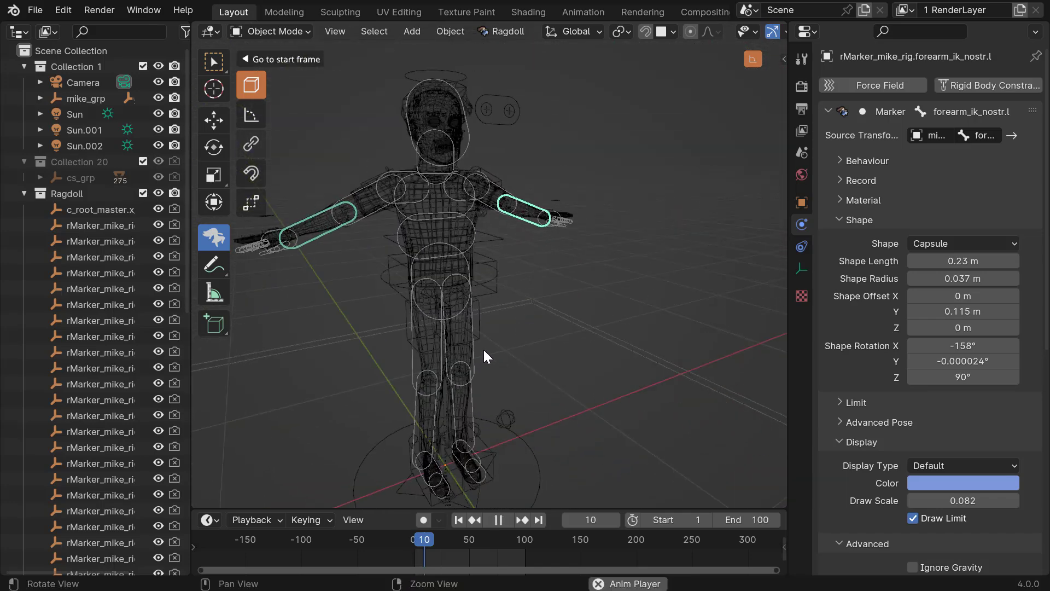
key("Escape")
left_click_drag(422, 309, 373, 272, "alt")
key("space")
key("Escape")
middle_click_drag(373, 272, 451, 339)
scroll(451, 339, "up", 2)
left_click_drag(451, 340, 415, 303, "alt")
key("space")
key("Escape")
Step: Play the first frames of the simulation close to the feet and return to frame 1
left_click_drag(501, 320, 434, 330, "alt")
scroll(437, 330, "up", 2)
middle_click_drag(461, 328, 417, 310)
key("space")
key("space")
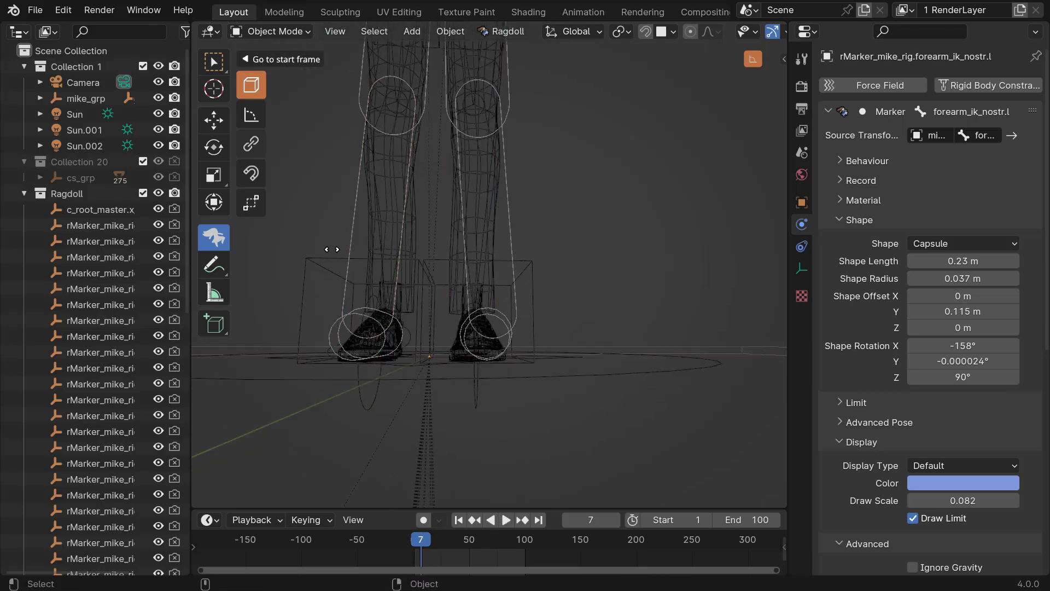
left_click_drag(329, 249, 296, 246)
middle_click_drag(450, 330, 439, 317, "alt")
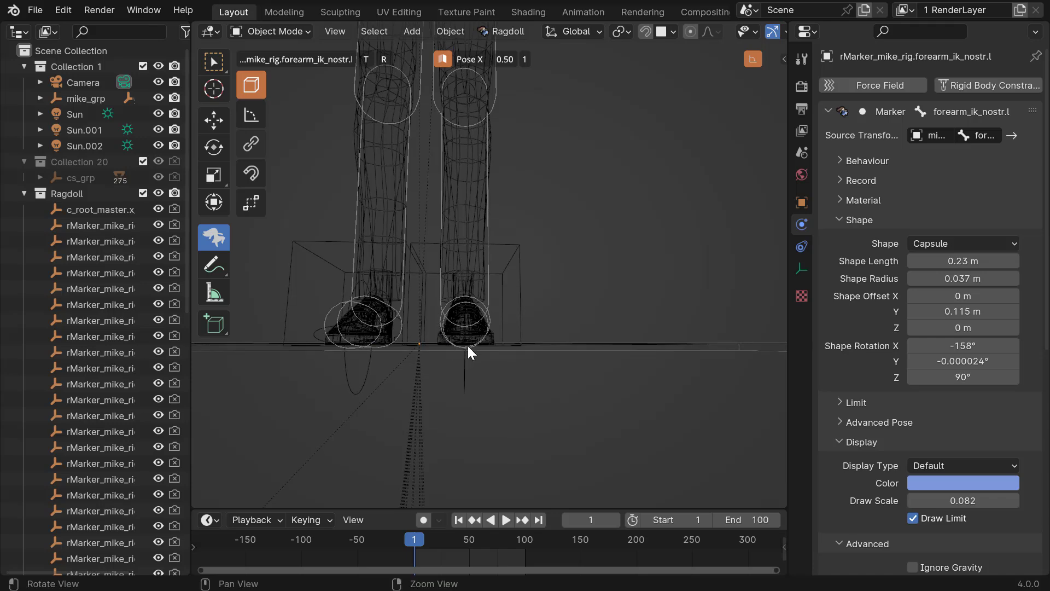
Step: Replay the opening frames repeatedly to examine how the calf and foot markers move against the ground
scroll(418, 307, "down", 4, "alt")
left_click_drag(465, 320, 468, 328, "alt")
scroll(466, 327, "up", 4, "alt")
key("space")
key("space")
key("shift+Left")
key("space")
key("shift+Left")
key("space")
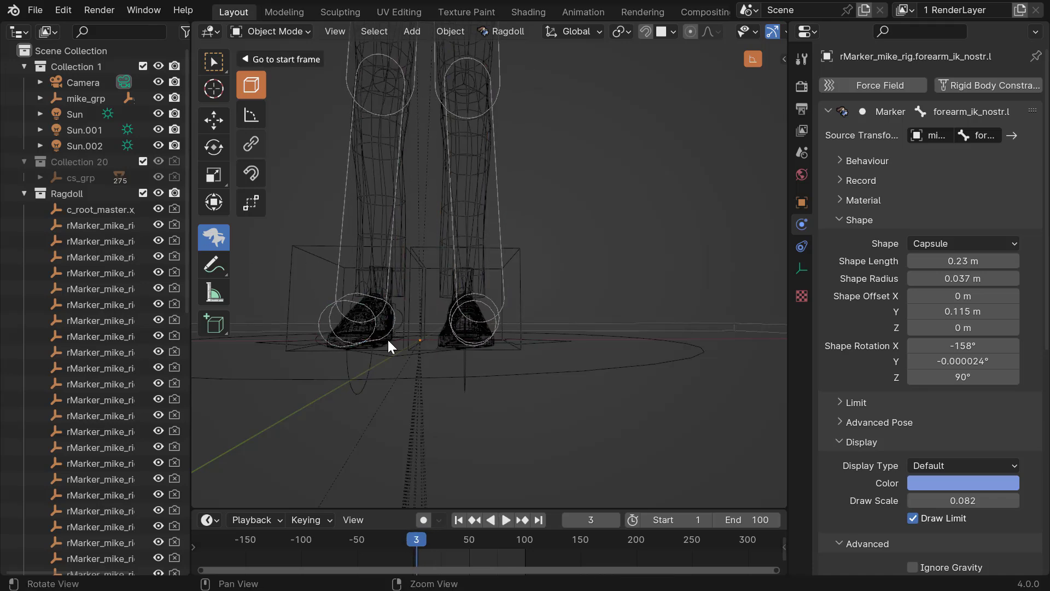
key("shift+Left")
Step: Select the c_root_master.x hip marker and change its Behaviour option
middle_click_drag(396, 295, 464, 229)
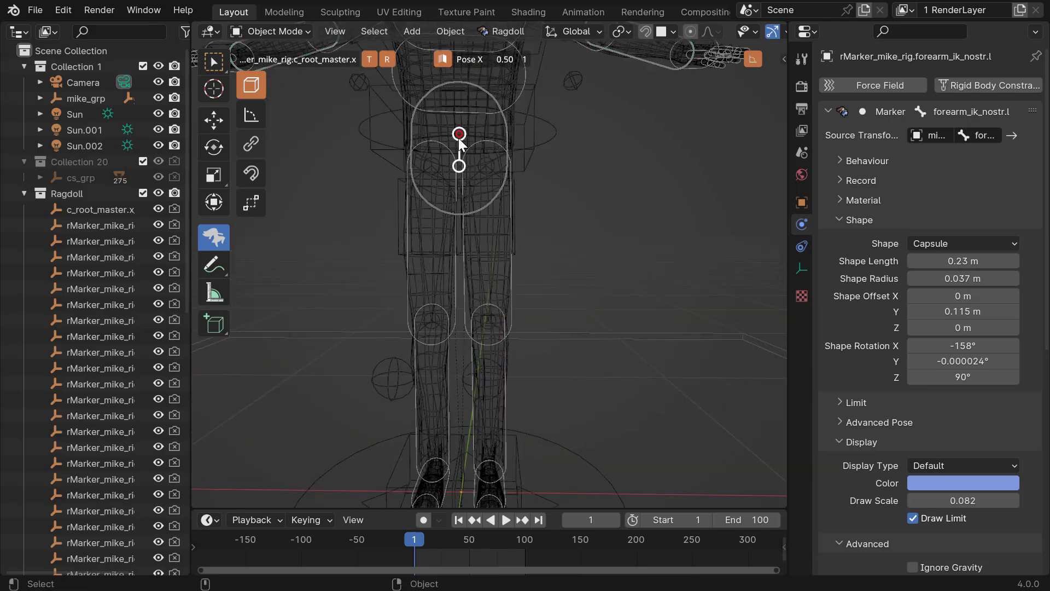
middle_click_drag(506, 193, 509, 281, "shift")
scroll(509, 282, "down", 1)
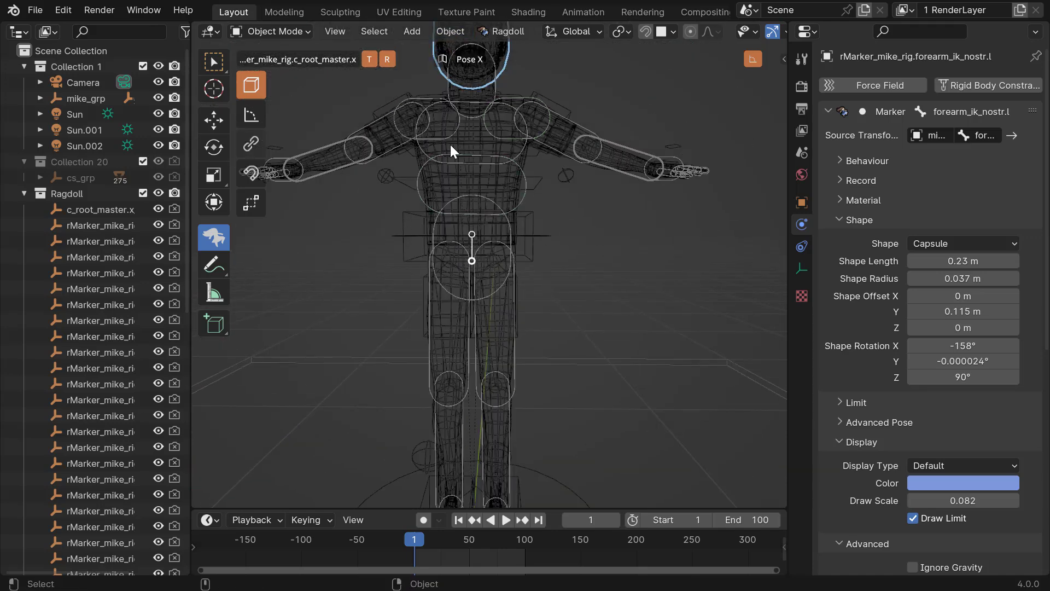
left_click(507, 225)
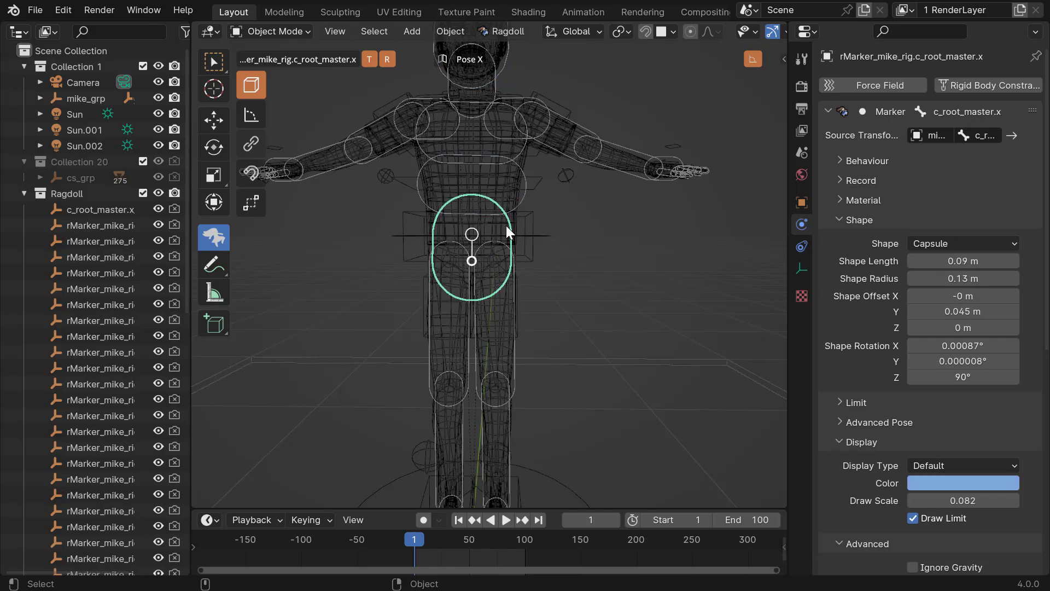
left_click(840, 220)
left_click(868, 161)
left_click(937, 220)
left_click(930, 241)
left_click(630, 244)
Step: Play the full-body simulation from the start, viewing it from several sides, and return to frame 1
right_click_drag(629, 244, 486, 249, "alt")
left_click_drag(487, 250, 553, 262, "alt")
key("space")
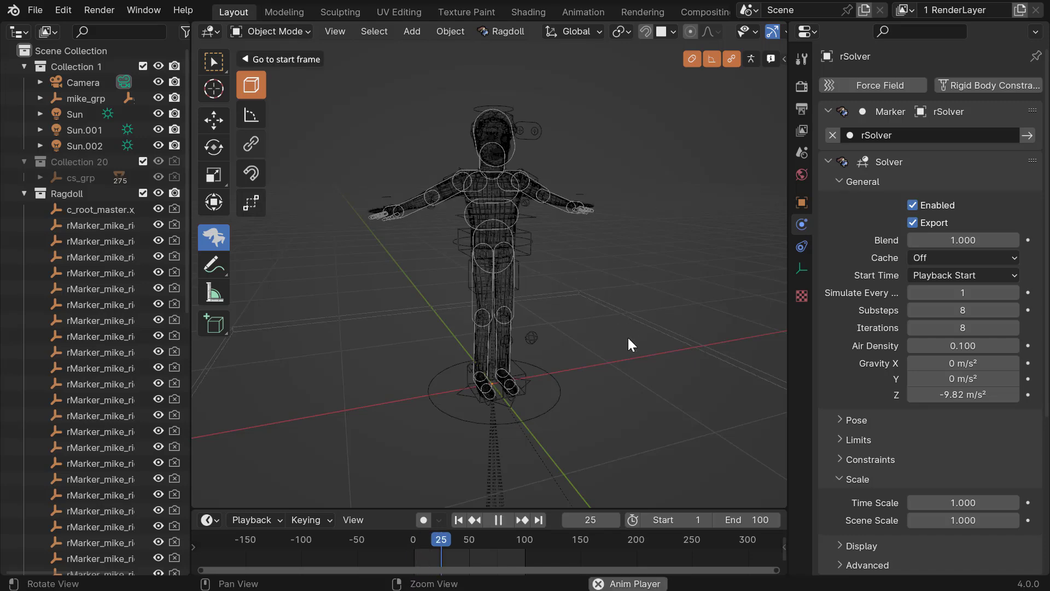
middle_click_drag(668, 343, 617, 302)
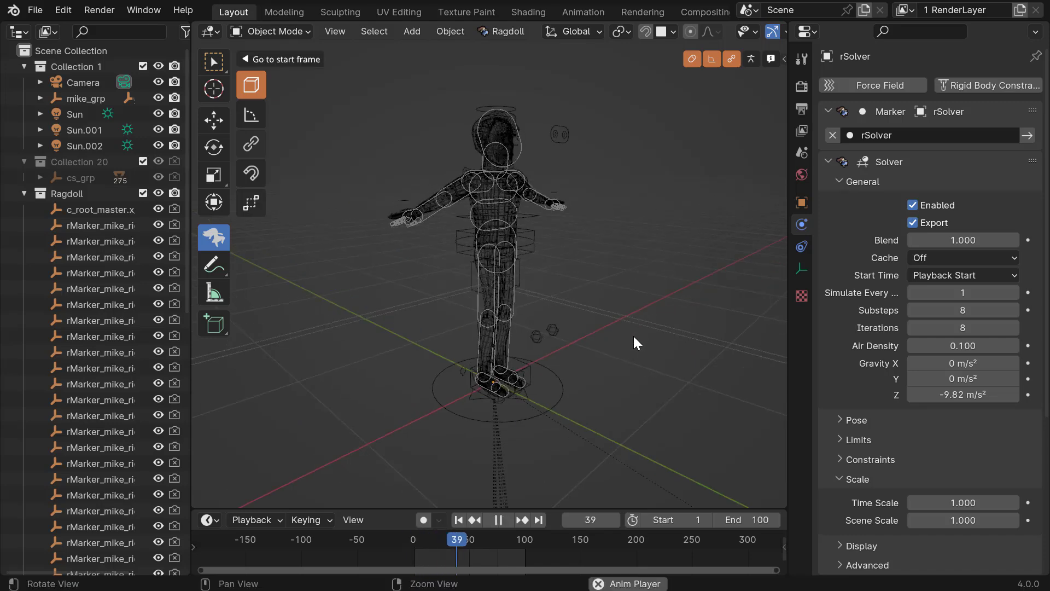
left_click_drag(619, 353, 638, 359, "alt")
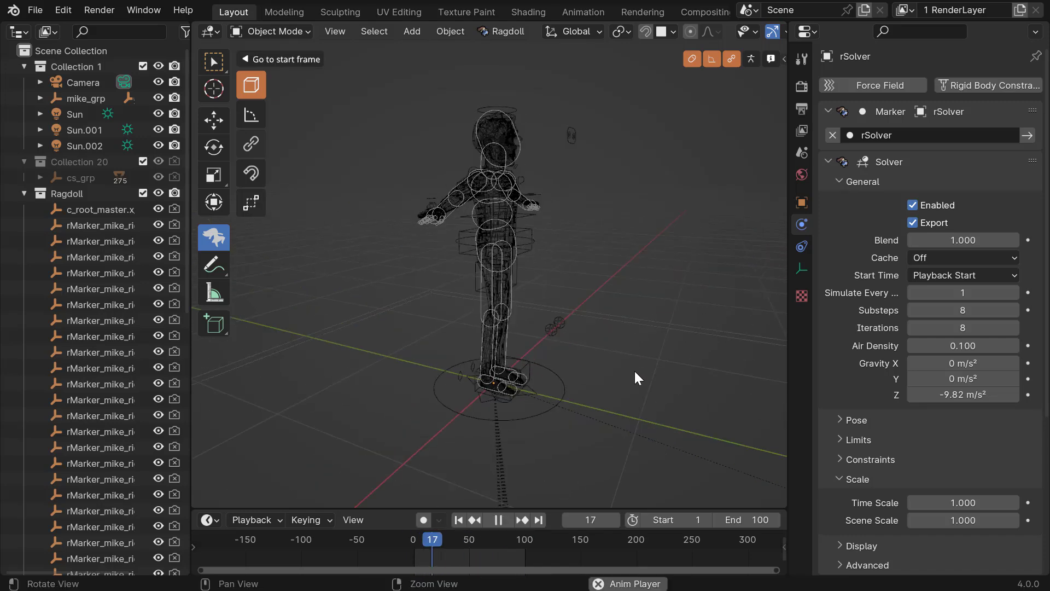
key("space")
key("shift+Left")
Step: Maximize the 3D viewport and switch it to Solid shading
left_click_drag(559, 192, 531, 189, "alt")
key("ctrl+space")
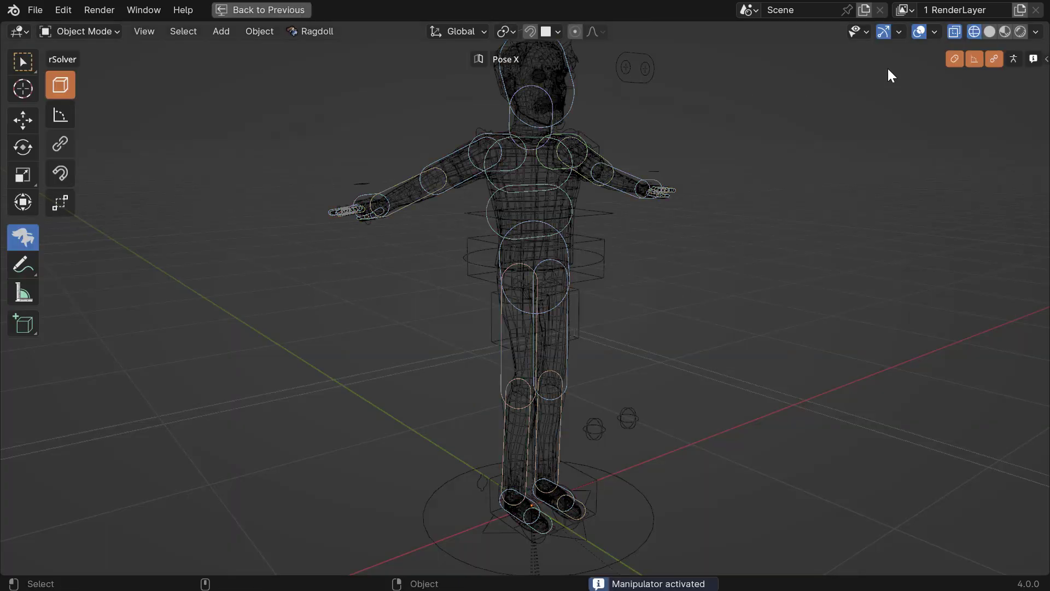
left_click(991, 32)
middle_click_drag(760, 247, 605, 253)
Step: Play the simulation in the maximized view, return to the start frame, and restore the full workspace layout
key("shift+Left")
key("space")
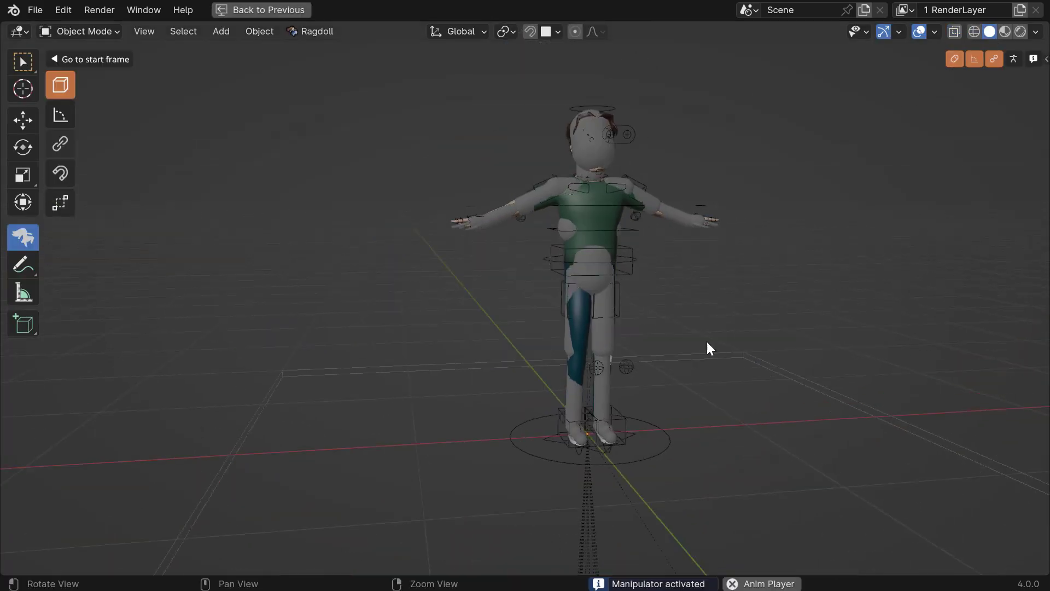
middle_click_drag(610, 347, 589, 386)
key("space")
key("shift+Left")
left_click_drag(549, 328, 643, 306, "alt")
key("ctrl+space")
Step: Set the scene's output frame rate to 25 fps
left_click_drag(563, 306, 516, 304, "alt")
middle_click_drag(517, 304, 738, 116)
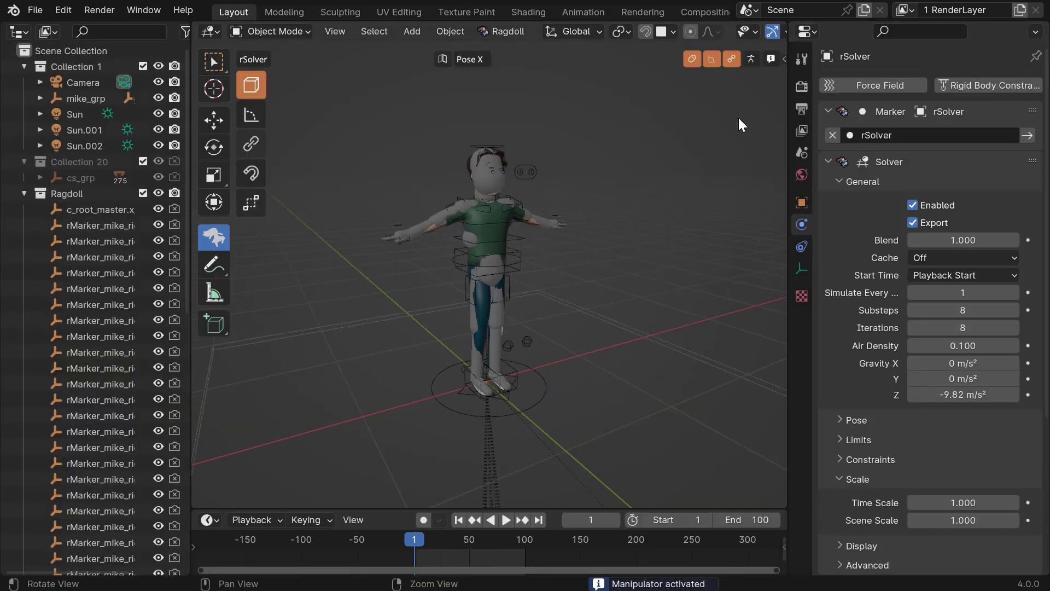
left_click(802, 87)
left_click(803, 110)
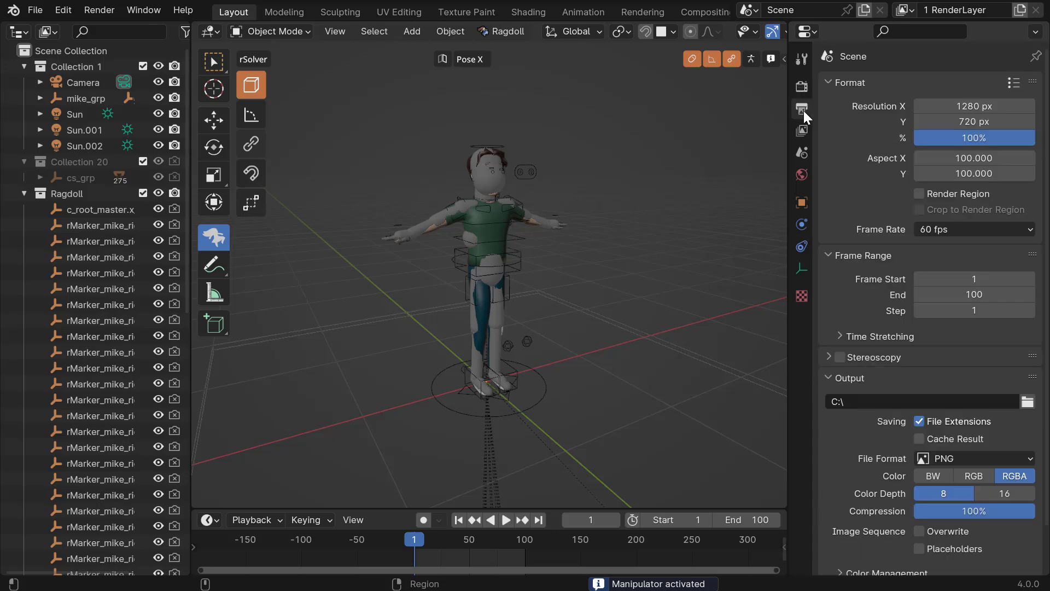
left_click(953, 229)
left_click(942, 278)
Step: Play the simulation at the new frame rate and return to the start frame
left_click_drag(642, 225, 579, 301, "alt")
key("space")
key("space")
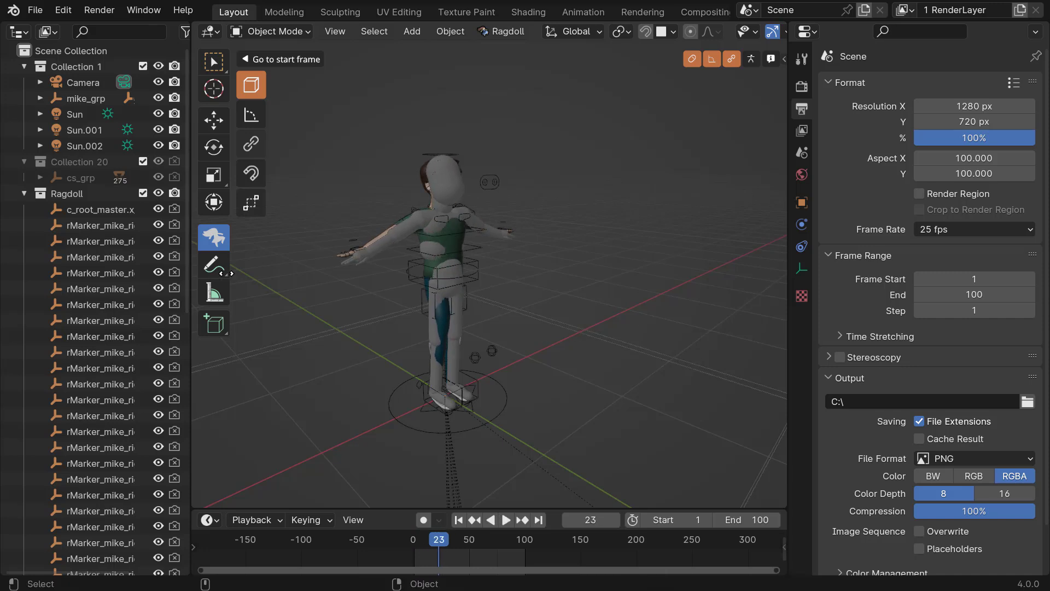
key("shift+Left")
Step: Select the c_root_master.x Ragdoll group in the scene hierarchy and lower its Rotate Stiffness
left_click_drag(417, 284, 432, 284, "alt")
key("q")
left_click(97, 209)
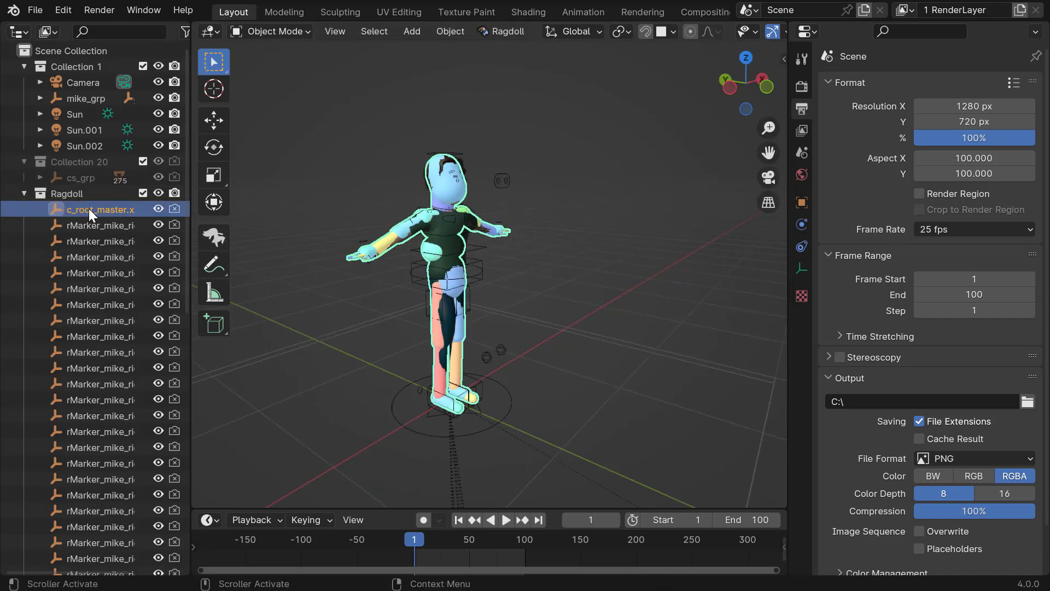
left_click(803, 225)
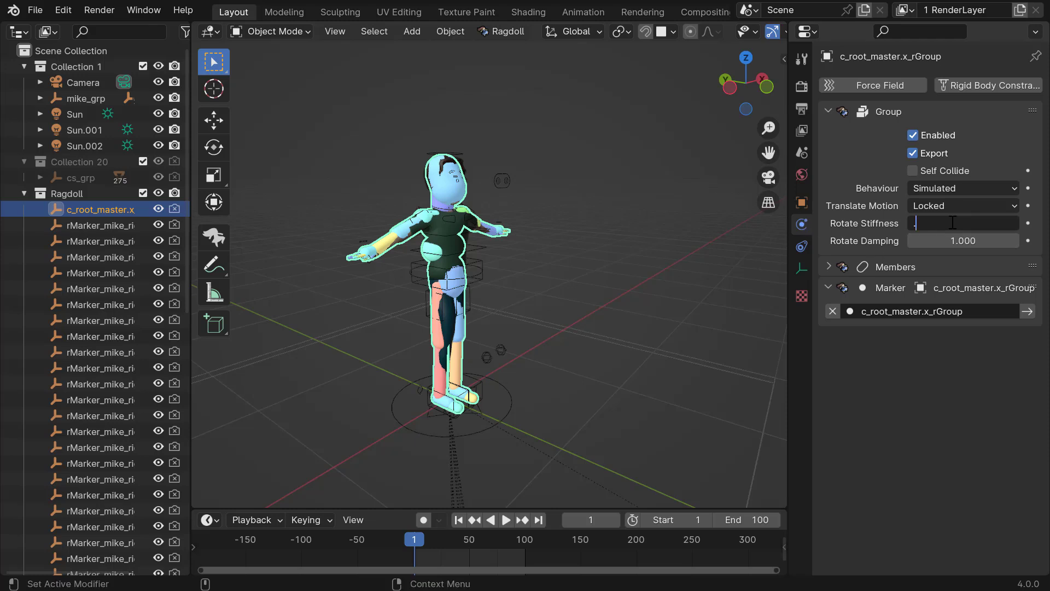
left_click(550, 304)
Step: Play the simulation from different angles with the changed group stiffness and rewind to frame 1
key("space")
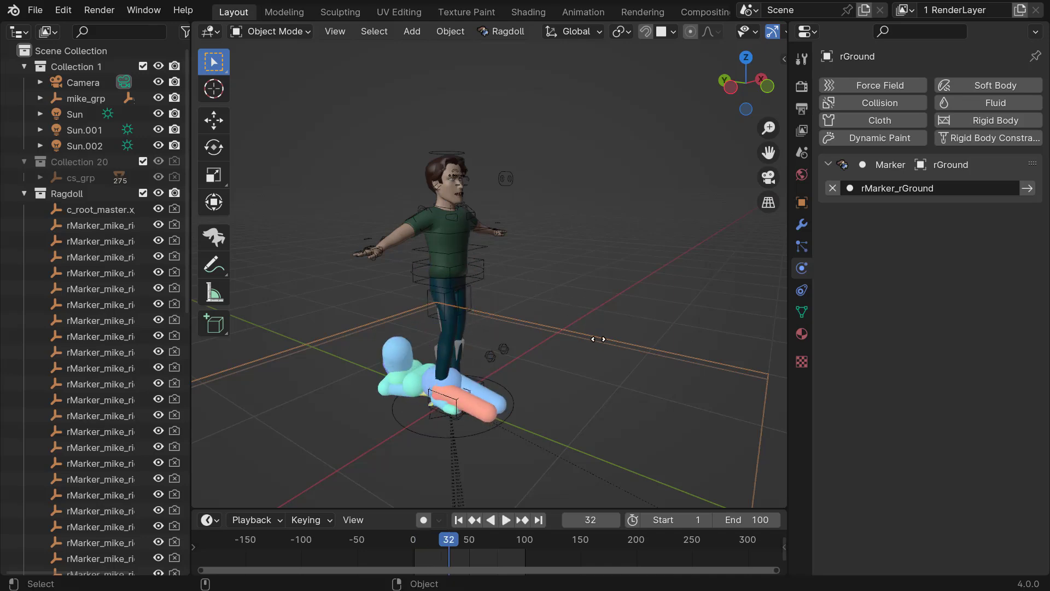
left_click_drag(486, 314, 583, 274, "alt")
key("space")
key("space")
left_click_drag(547, 305, 274, 262, "alt")
left_click_drag(449, 282, 498, 292, "alt")
right_click_drag(498, 292, 478, 305, "alt")
key("space")
key("space")
left_click_drag(504, 306, 460, 279, "alt")
left_click_drag(460, 273, 340, 261)
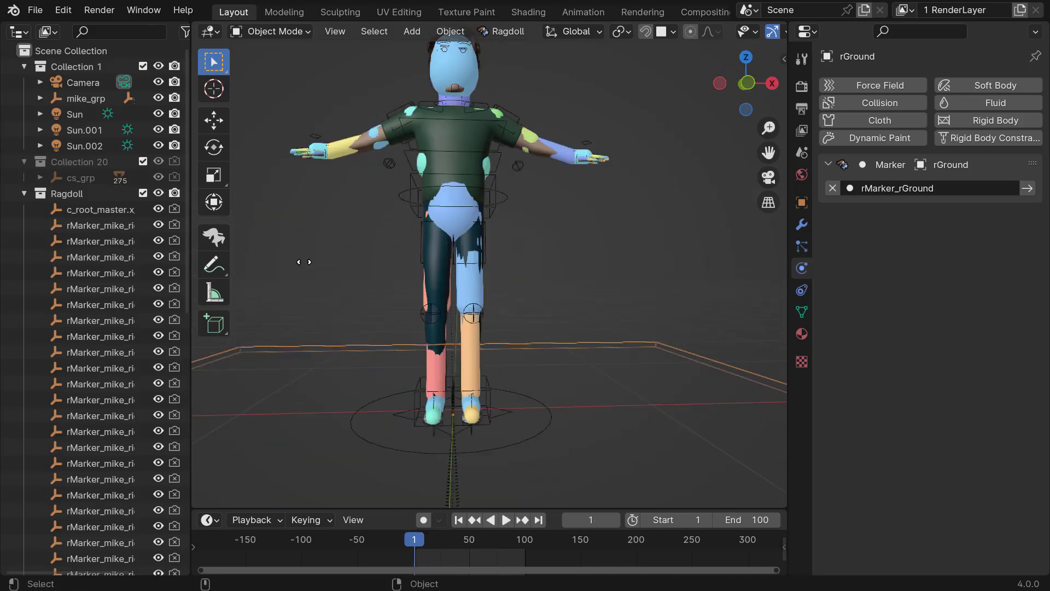
Step: Play the simulation close to the shoes to examine the foot markers' ground contact, then rewind to the start
left_click_drag(497, 280, 507, 247, "alt")
key("space")
right_click_drag(507, 290, 517, 301, "alt")
left_click_drag(517, 301, 470, 286, "alt")
left_click_drag(499, 286, 487, 291, "alt")
right_click_drag(490, 293, 537, 327, "alt")
key("space")
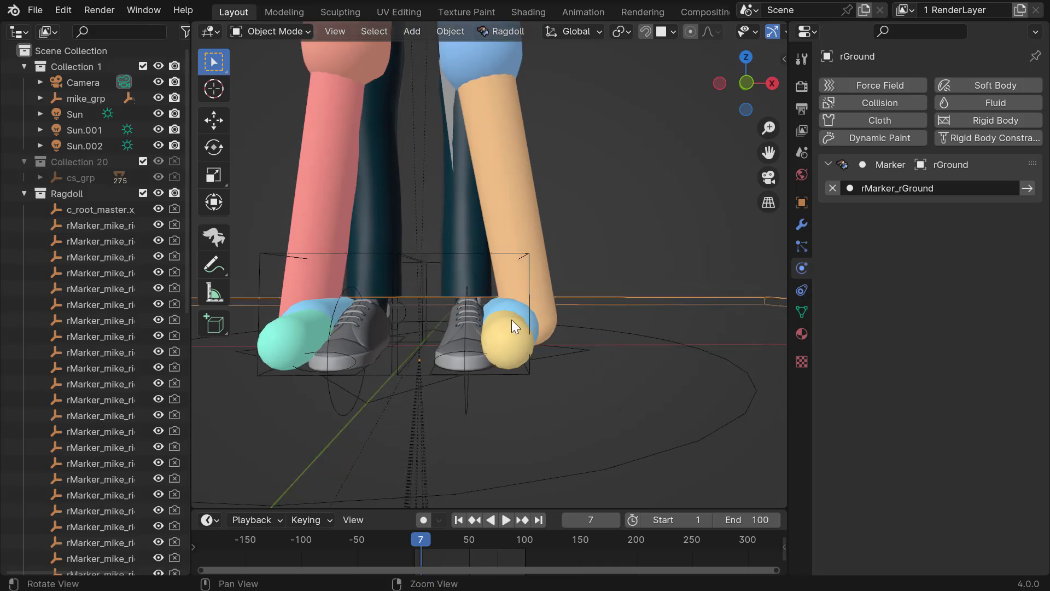
key("Escape")
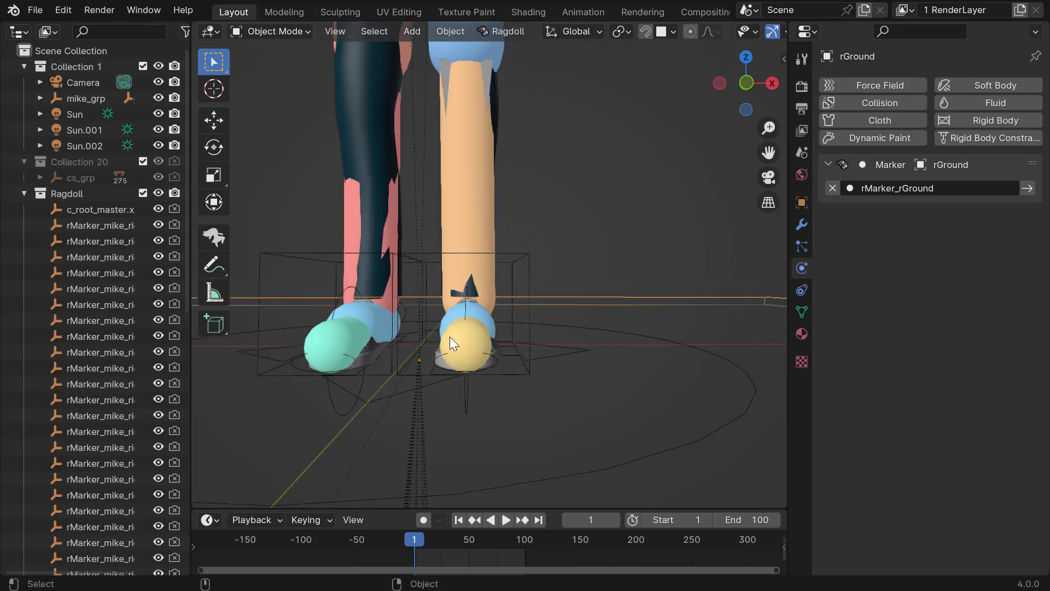
Step: Activate the Ragdoll manipulator and select the left foot marker
middle_click_drag(461, 340, 464, 261)
middle_click_drag(439, 308, 453, 364)
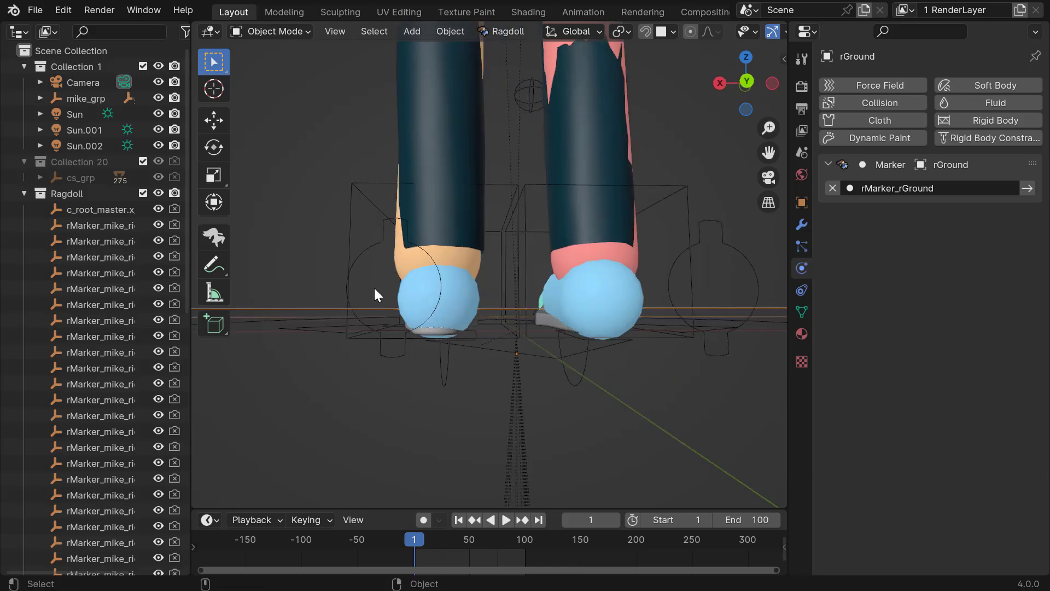
middle_click_drag(438, 321, 467, 319)
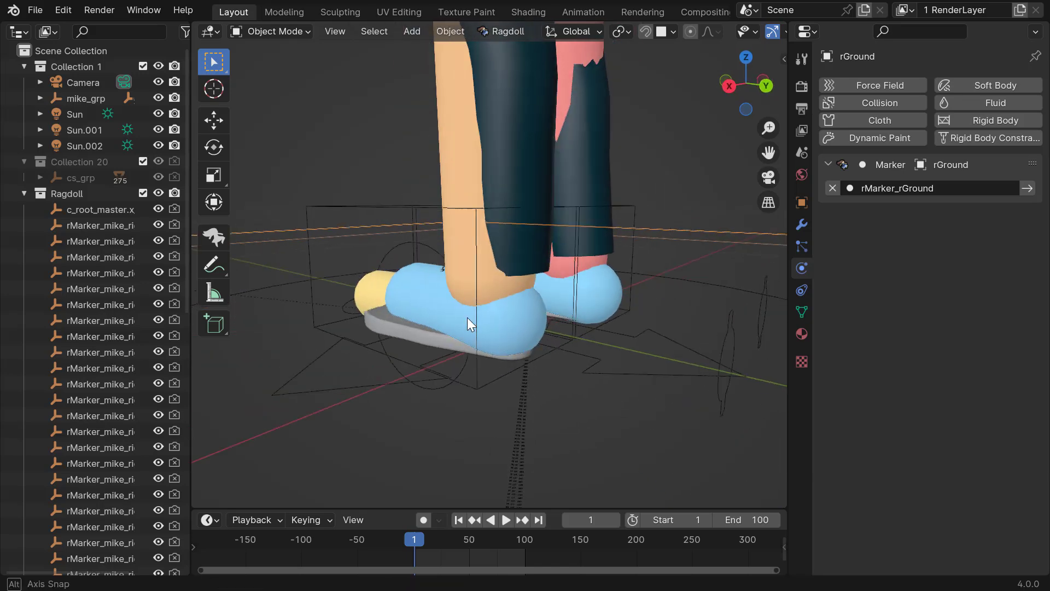
left_click(226, 237)
left_click(419, 324)
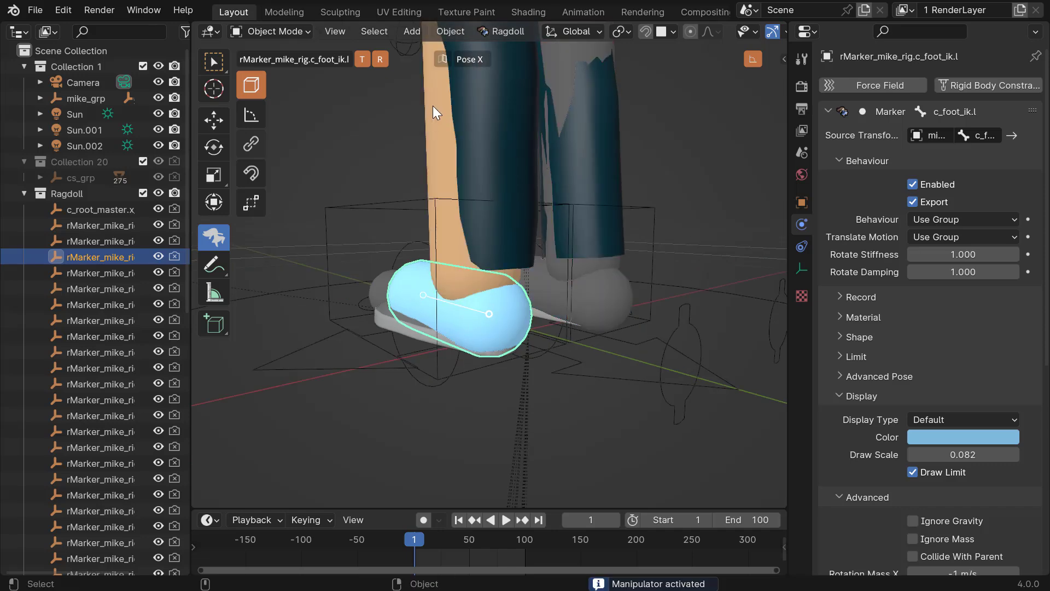
Step: Try Pose X mirroring while selecting the foot markers one at a time
left_click(441, 59)
left_click(593, 277)
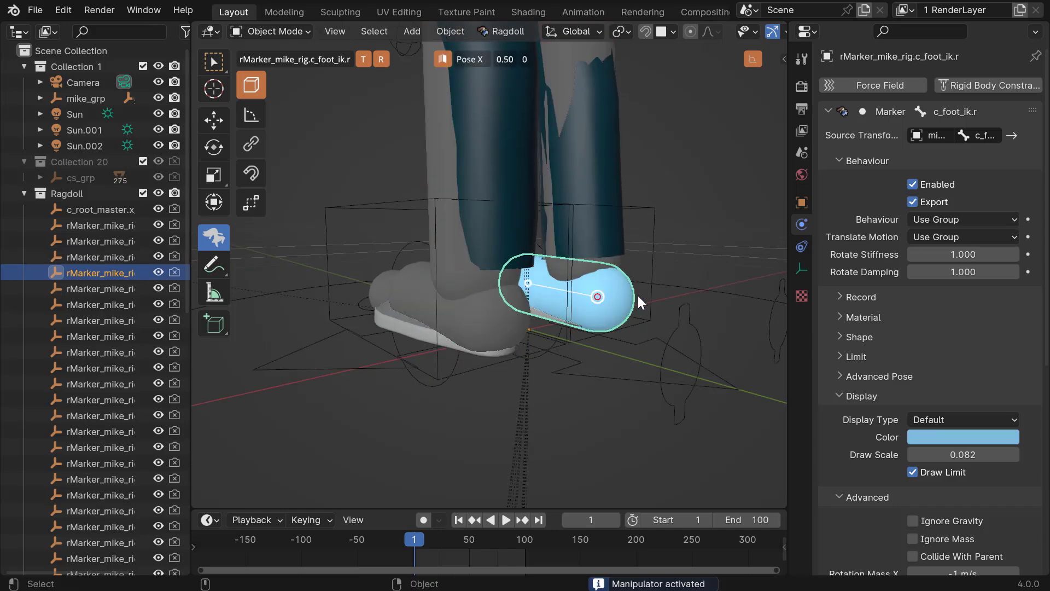
left_click(478, 322)
mouse_move(504, 133)
middle_mouse_down()
mouse_move(599, 285)
mouse_move(349, 79)
middle_mouse_up()
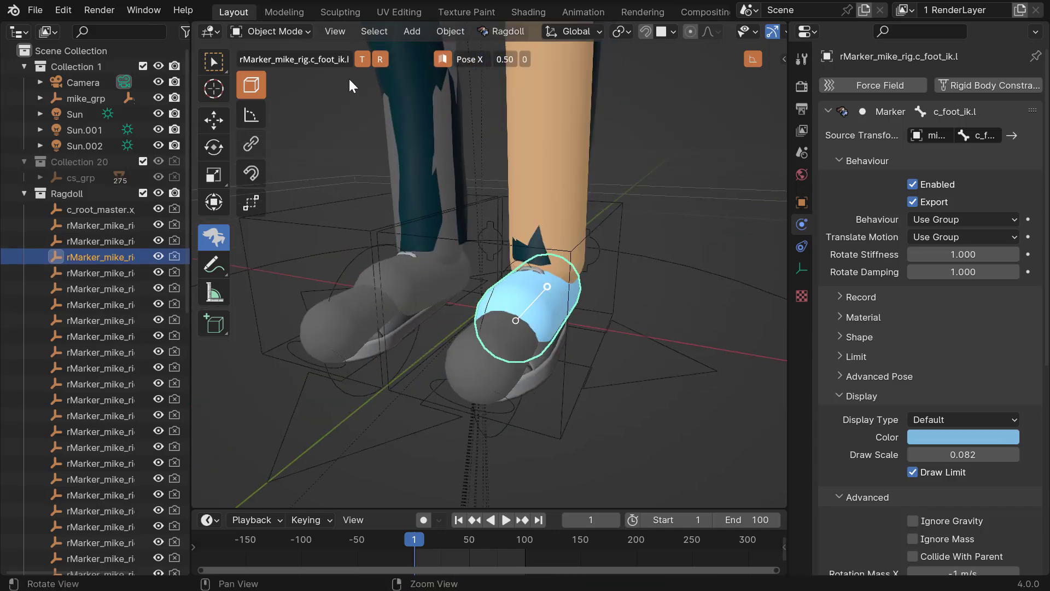
left_click(441, 62)
Step: Select both foot markers together and change their shape type to Box
left_click_drag(351, 284, 393, 298, "alt")
left_click(393, 299)
left_click(537, 293, "shift")
left_click_drag(537, 293, 493, 289, "alt")
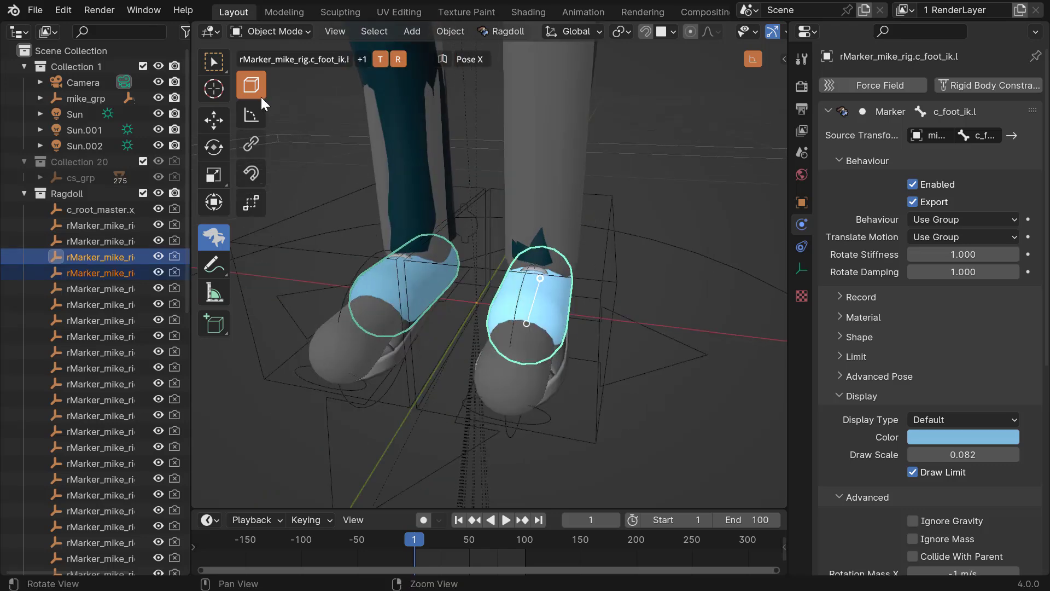
left_click(258, 97)
left_click(385, 268)
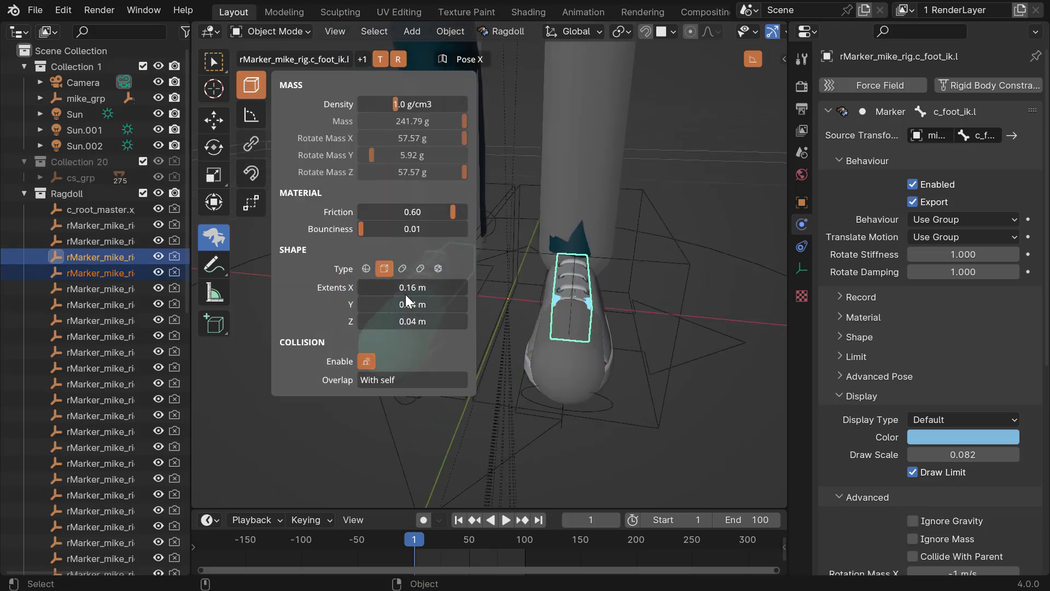
Step: Adjust the foot boxes' Z extent to about 0.06 m and fit their Y extent to the shoe's width
left_click_drag(395, 292, 392, 293)
left_click_drag(412, 309, 430, 323)
middle_click_drag(535, 334, 593, 255)
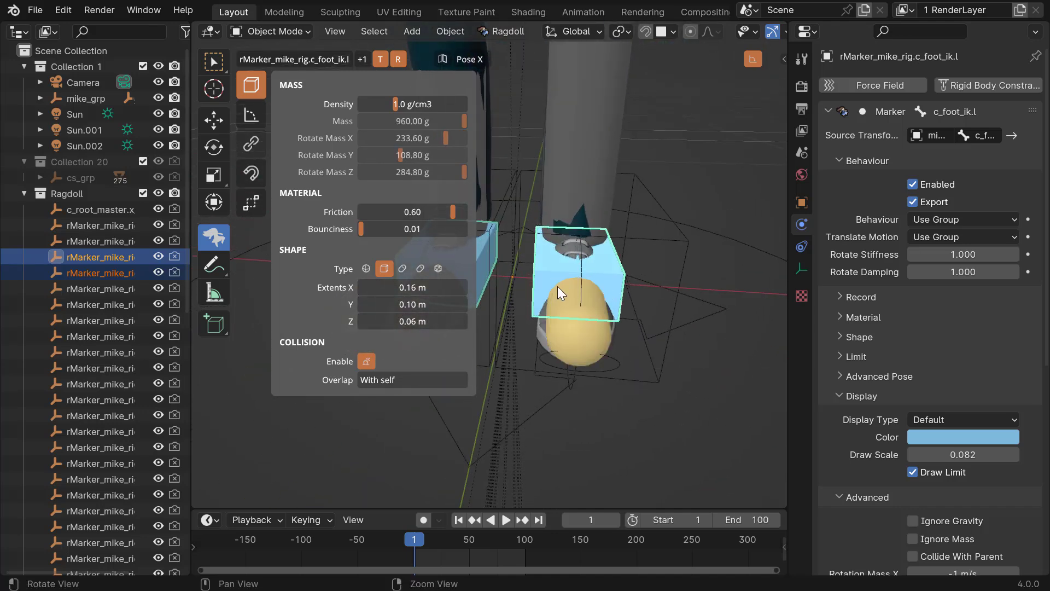
left_click_drag(425, 306, 406, 304)
middle_click_drag(551, 316, 618, 284)
Step: Change the left toes marker's shape type to Box and widen its Y extent to about 0.09 m
left_click(589, 295)
left_click(384, 268)
middle_click_drag(566, 322, 396, 302)
left_click_drag(415, 305, 457, 302)
middle_click_drag(456, 302, 425, 297)
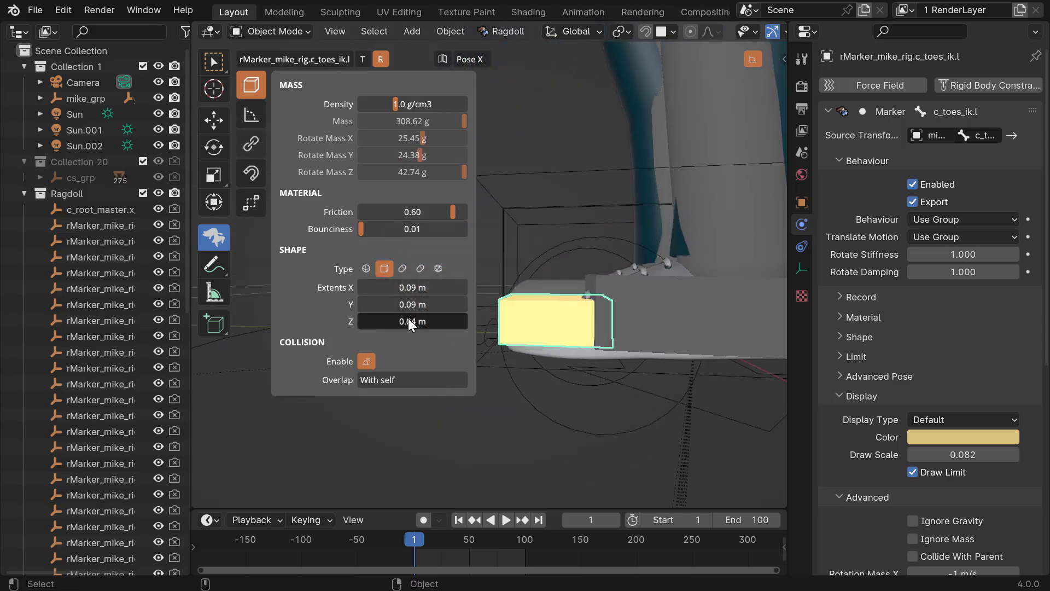
Step: Inspect how the left foot and toes boxes fit the shoe from several angles
mouse_move(651, 332)
middle_mouse_down("shift")
mouse_move(573, 283)
mouse_move(635, 324)
middle_mouse_up("shift")
left_click(574, 284)
key("r")
left_click(678, 332)
key("g")
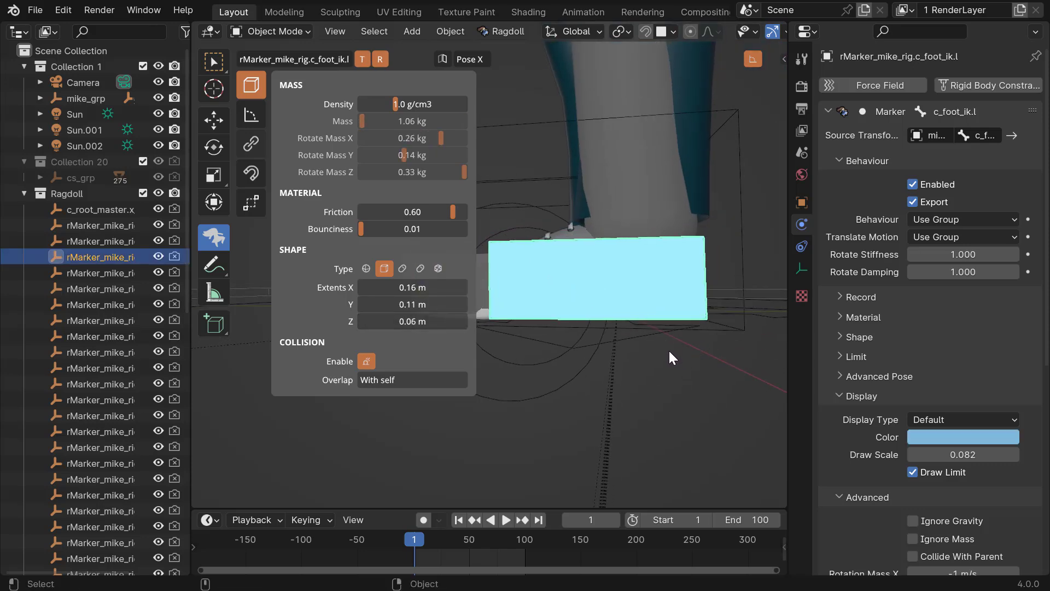
middle_click_drag(668, 353, 709, 349)
right_click_drag(708, 346, 659, 344, "alt")
left_click_drag(658, 343, 491, 268, "alt")
key("q")
left_click(491, 268)
middle_click_drag(490, 268, 482, 281)
left_click(489, 350)
right_click_drag(489, 350, 585, 328, "alt")
Step: Select the right toes marker and change its shape type to Box
left_click(215, 238)
middle_click_drag(514, 395, 510, 290, "alt")
left_click(511, 293)
scroll(561, 332, "up", 2)
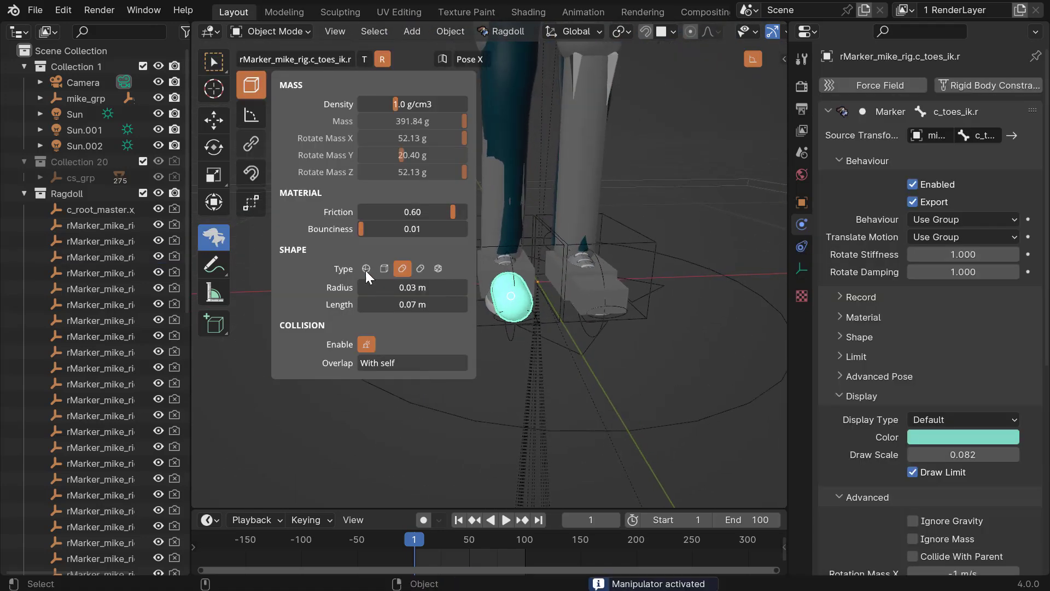
left_click(384, 268)
scroll(579, 321, "up", 3)
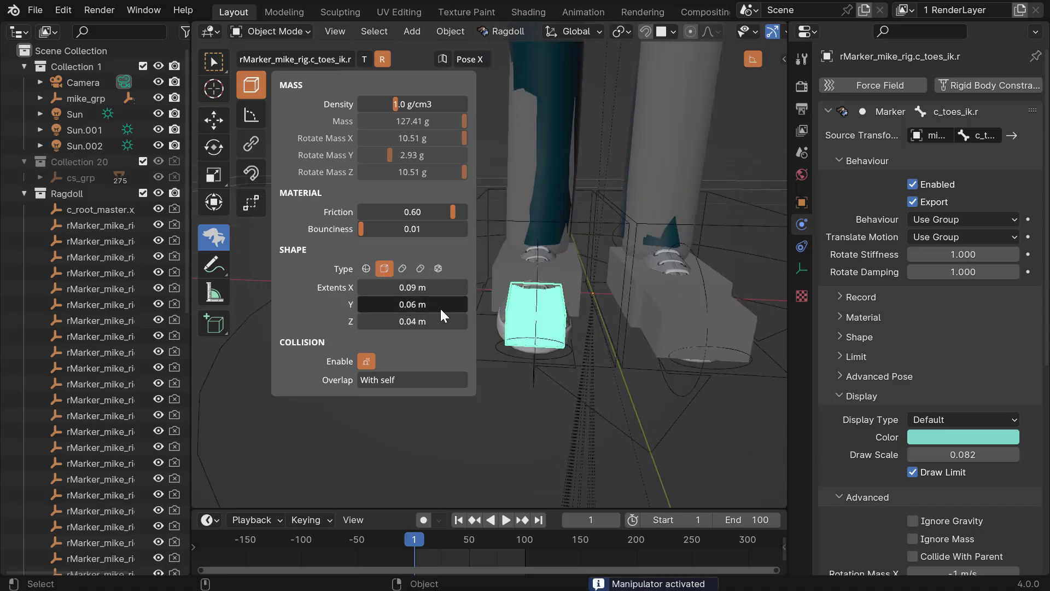
Step: Widen the right toes box's Y extent to about 0.09 m and keep its Z extent at about 0.04 m
left_click_drag(441, 309, 445, 310)
mouse_move(539, 361)
middle_mouse_down()
mouse_move(586, 386)
mouse_move(537, 368)
middle_mouse_up()
left_click_drag(397, 303, 406, 304)
middle_click_drag(563, 354, 609, 314)
left_click_drag(409, 322, 413, 323)
middle_click_drag(553, 340, 659, 334)
left_click_drag(412, 322, 409, 322)
left_click_drag(496, 316, 662, 221, "alt")
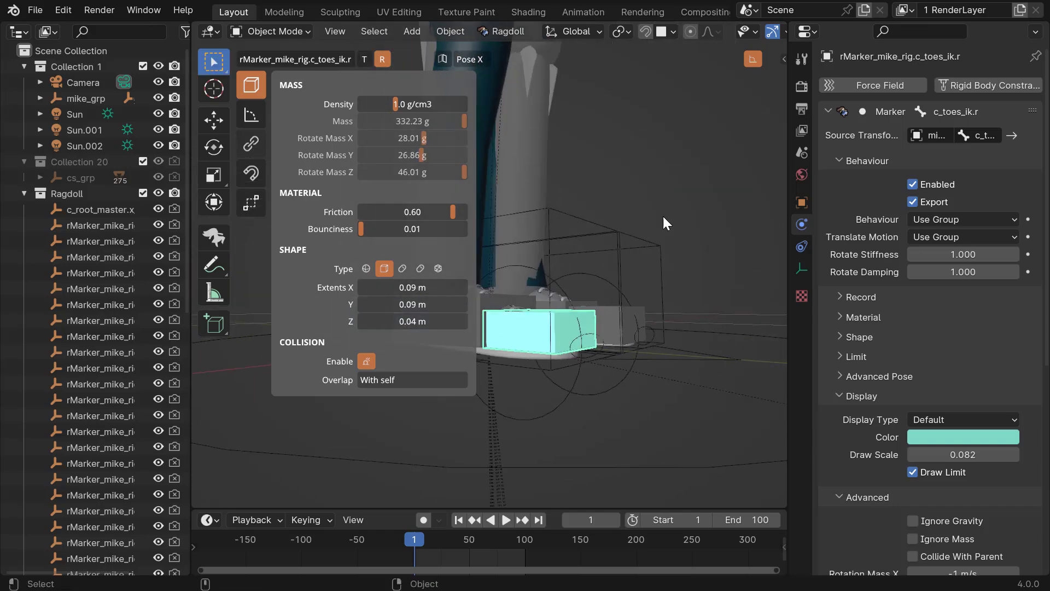
key("q")
Step: Run the simulation repeatedly to check the character's behaviour with box-shaped feet, rewinding to frame 1
right_click_drag(662, 221, 481, 232, "alt")
key("space")
left_click_drag(438, 246, 487, 244, "alt")
key("Escape")
right_click_drag(487, 244, 452, 260, "alt")
middle_click_drag(452, 260, 397, 299, "alt")
key("space")
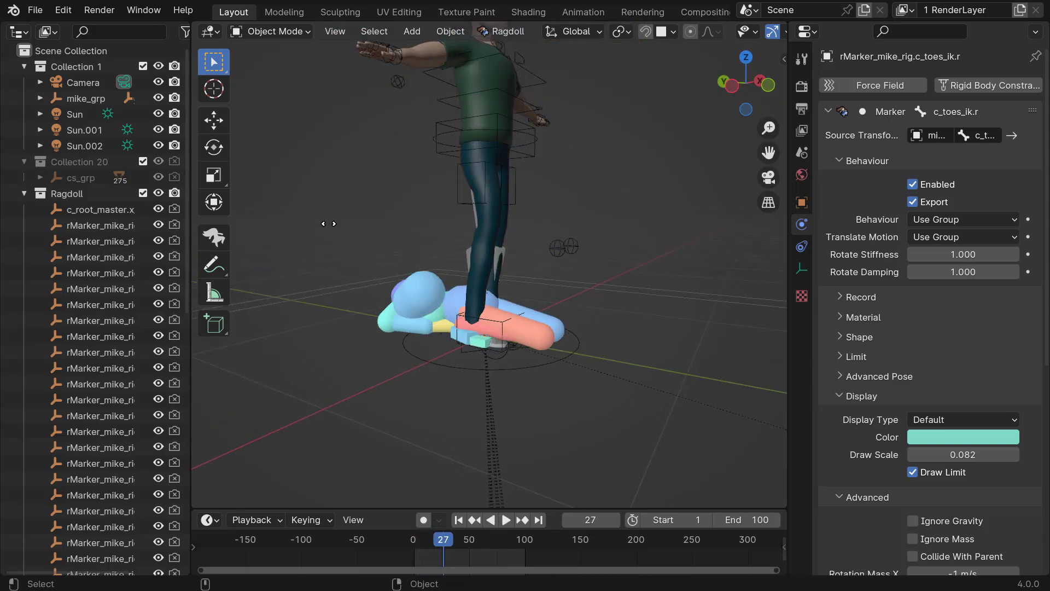
key("space")
key("shift+Left")
middle_click_drag(418, 290, 511, 334)
scroll(529, 323, "up", 4)
scroll(530, 315, "down", 5)
key("space")
left_click_drag(511, 334, 543, 317, "alt")
key("space")
key("shift+Left")
Step: Select the c_root_master.x group and set its Rotate Stiffness to 0.1
key("Escape")
left_click(83, 209)
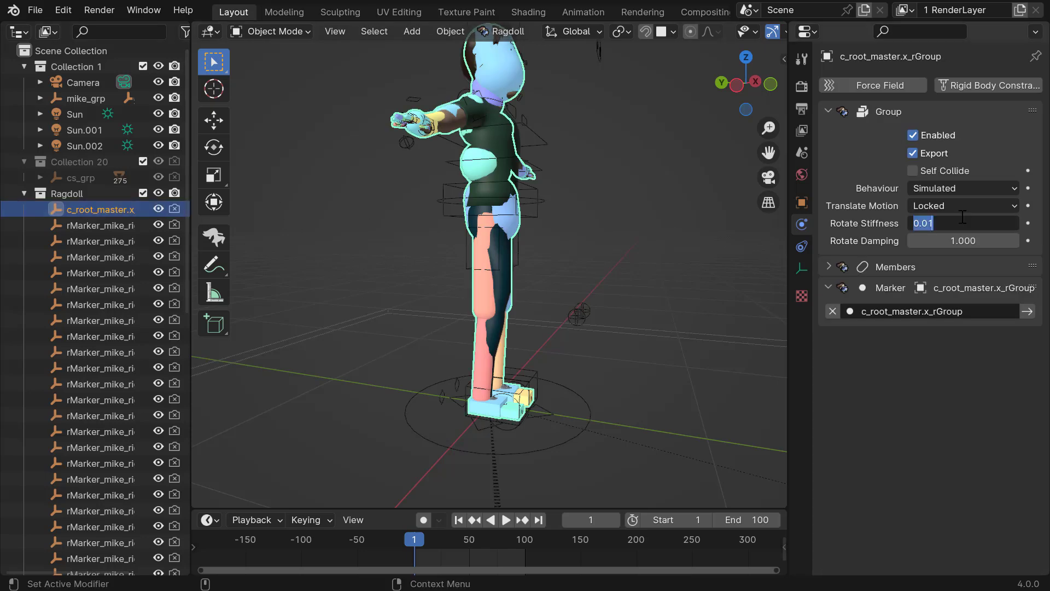
left_click_drag(560, 257, 576, 261, "alt")
left_click(575, 283)
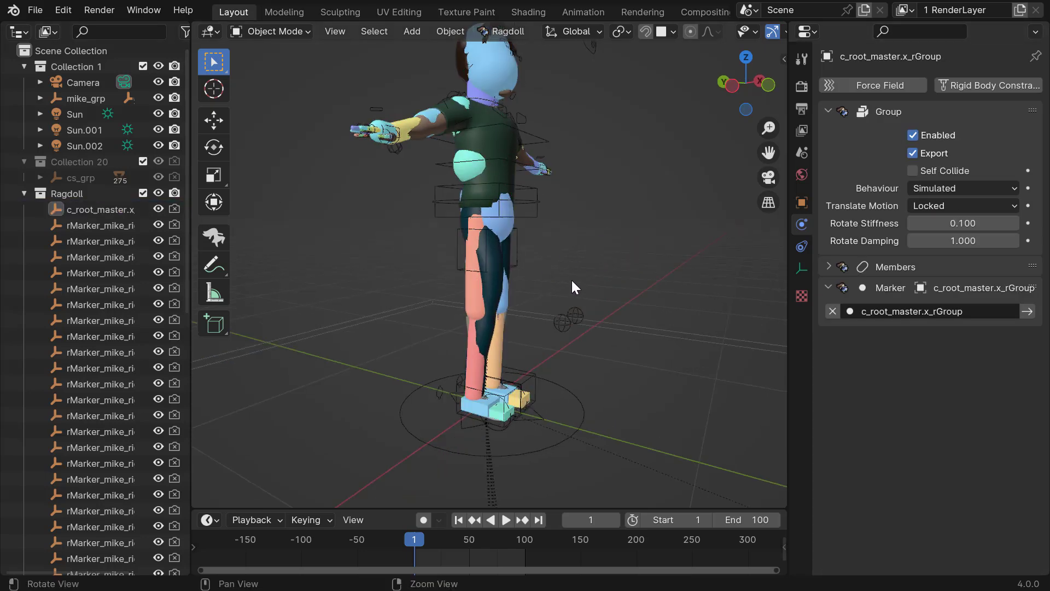
Step: Test the new group stiffness by replaying the simulation from different viewing angles
key("space")
scroll(589, 291, "down", 3)
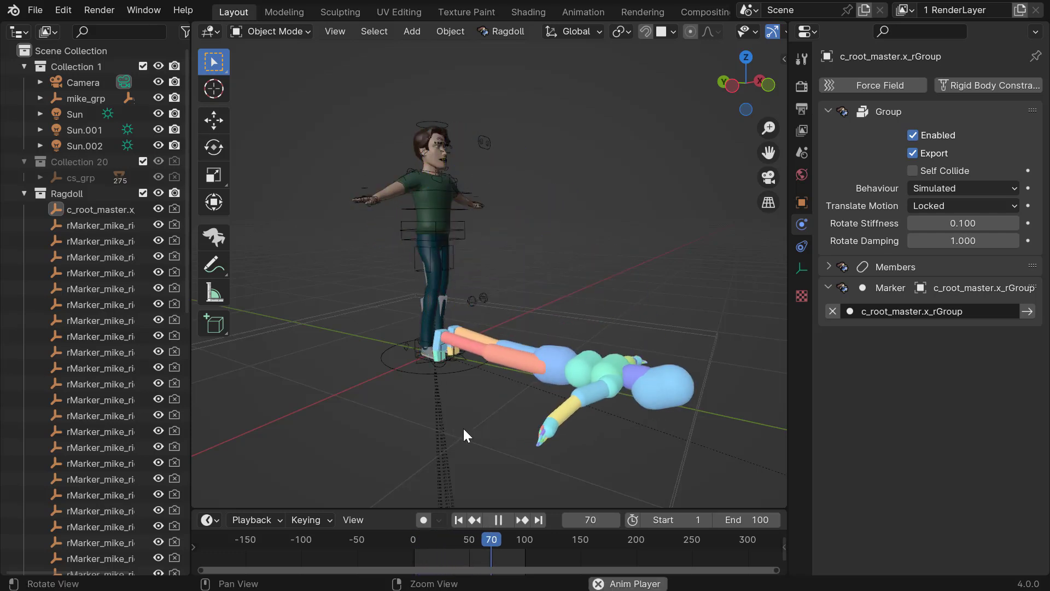
key("alt+v")
key("alt+shift+v")
left_click_drag(479, 316, 425, 313, "alt")
key("alt+v")
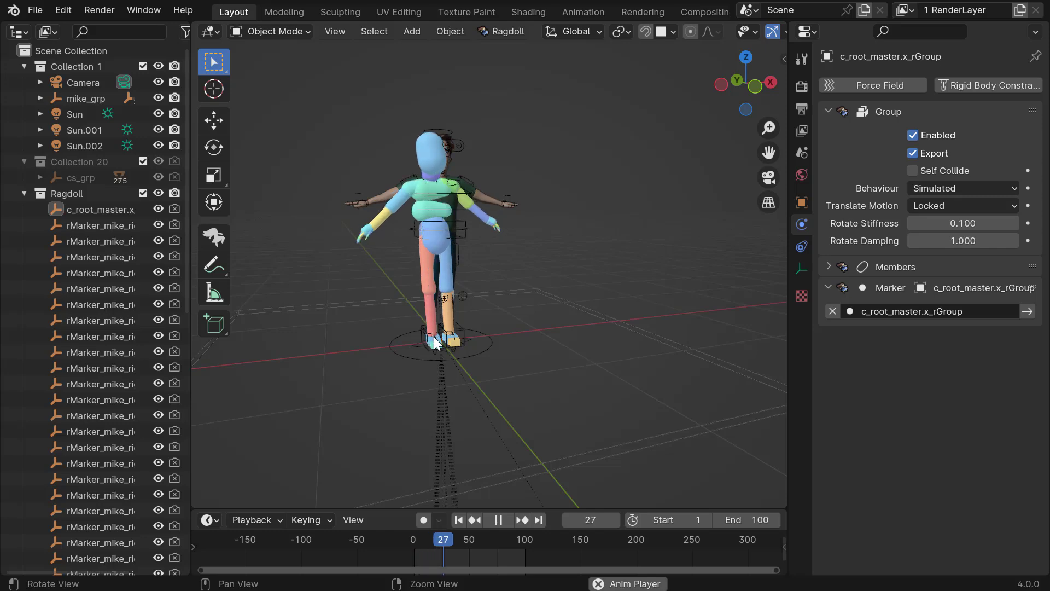
key("alt+v")
key("alt+shift+v")
left_click_drag(444, 279, 406, 274, "alt")
key("alt+v")
key("alt+v")
key("alt+shift+v")
Step: Turn the hip marker's capsule sideways and widen it to cover the character's pelvis
left_click(214, 237)
left_click(454, 257)
scroll(410, 185, "up", 3)
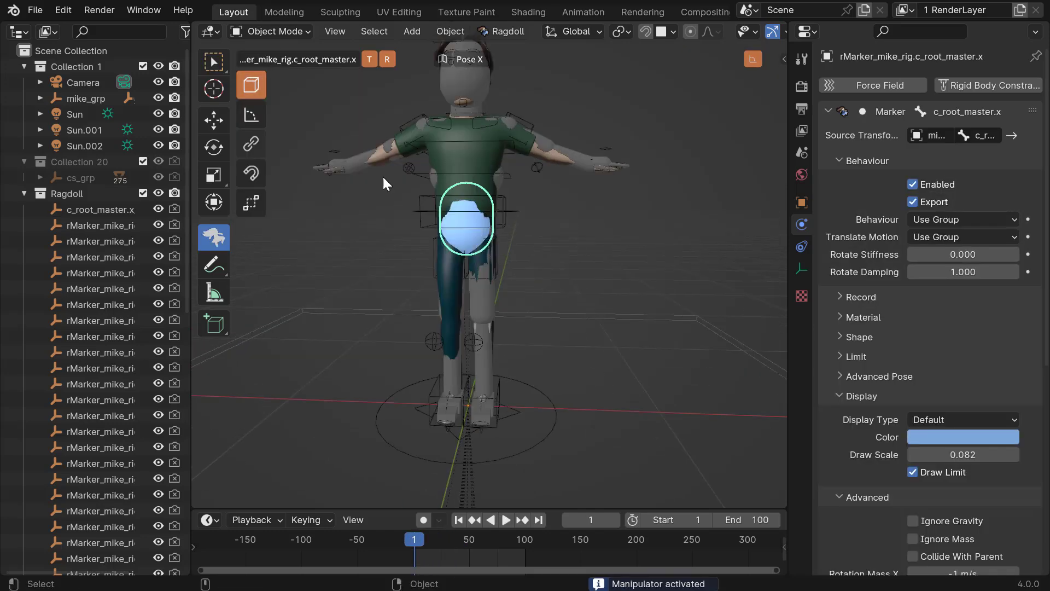
right_click_drag(411, 206, 515, 290, "alt")
mouse_move(514, 290)
left_mouse_down("alt")
mouse_move(527, 323)
mouse_move(547, 198)
left_mouse_up("alt")
middle_click_drag(560, 212, 559, 251, "alt")
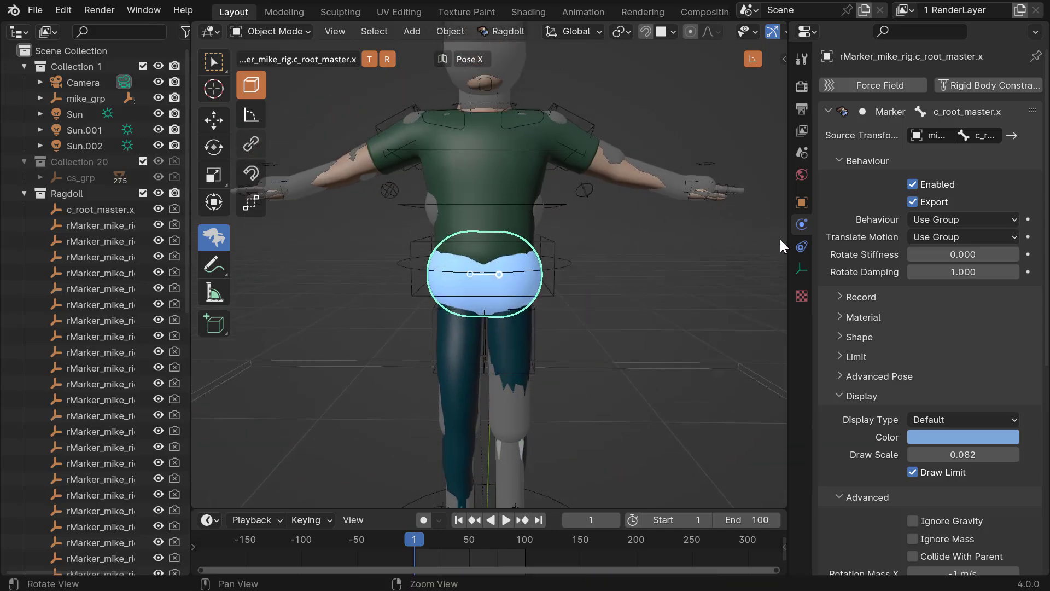
mouse_move(753, 237)
right_mouse_down("alt")
mouse_move(590, 319)
mouse_move(547, 290)
right_mouse_up("alt")
left_click_drag(547, 290, 581, 307, "alt")
key("q")
left_click(428, 278)
middle_click_drag(426, 278, 398, 278, "alt")
Step: Select rSolver and move it along X so the ragdoll markers stand beside the character
scroll(127, 209, "down", 10)
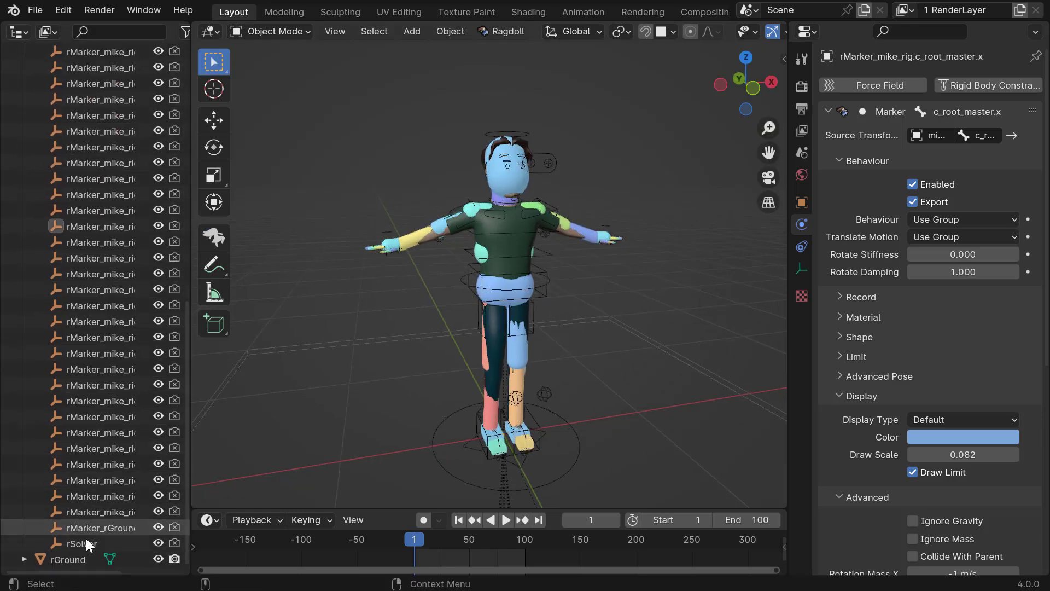
left_click(86, 543)
left_click_drag(487, 401, 707, 382)
left_click(562, 275)
middle_click_drag(563, 275, 484, 287, "alt")
left_click_drag(485, 288, 490, 291, "alt")
middle_click_drag(490, 291, 454, 353)
Step: Play the simulation several times with the ragdoll standing apart, rewinding to frame 1 after each run
key("space")
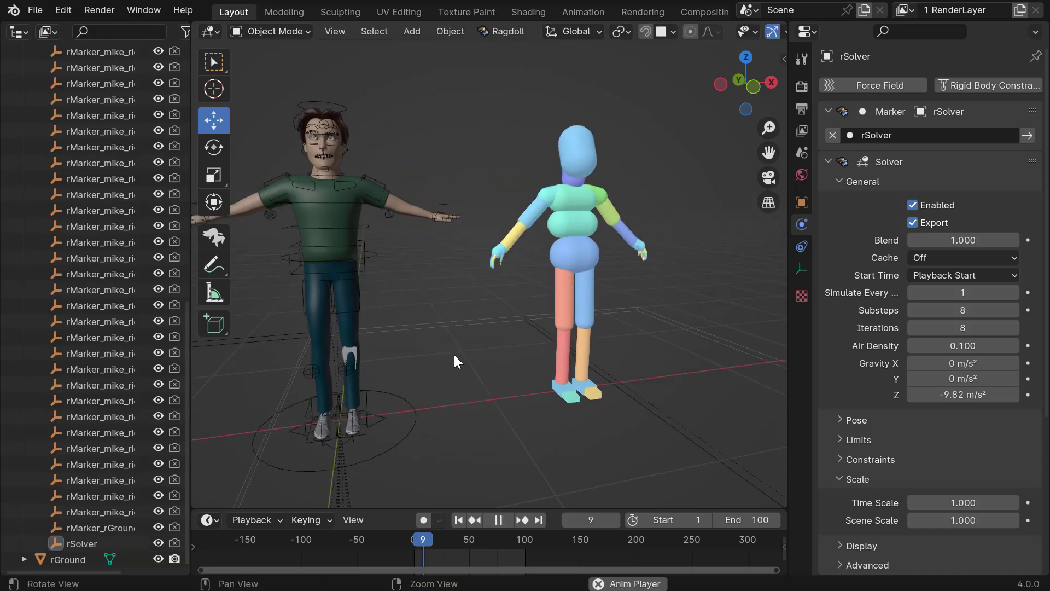
key("space")
key("shift+Left")
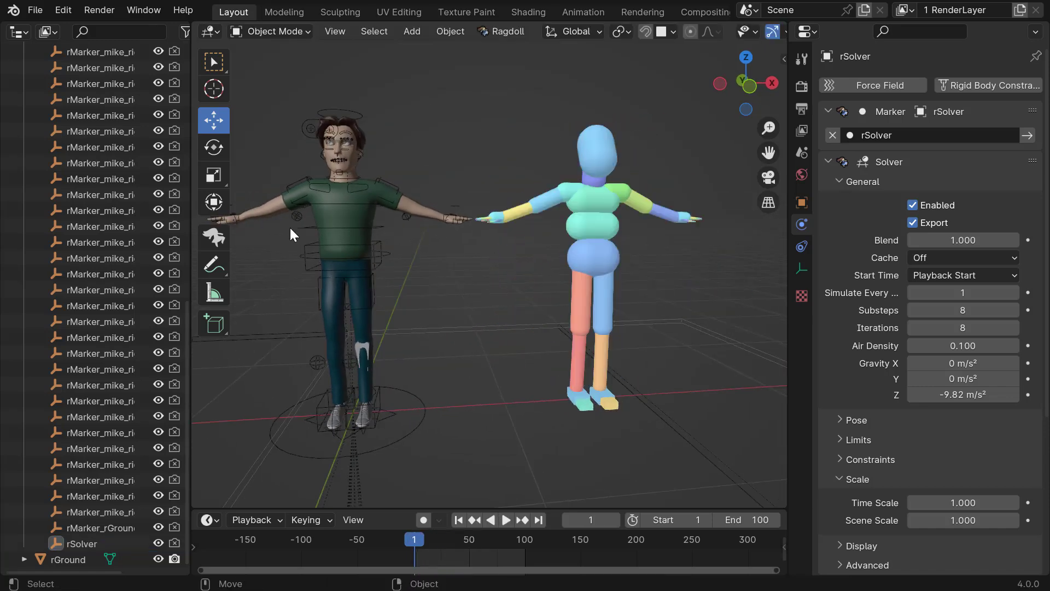
left_click_drag(525, 300, 550, 335, "alt")
key("space")
key("space")
key("shift+Left")
left_click_drag(458, 310, 511, 326, "alt")
key("space")
key("space")
key("shift+Left")
left_click_drag(443, 273, 480, 291, "alt")
middle_click_drag(480, 297, 591, 235)
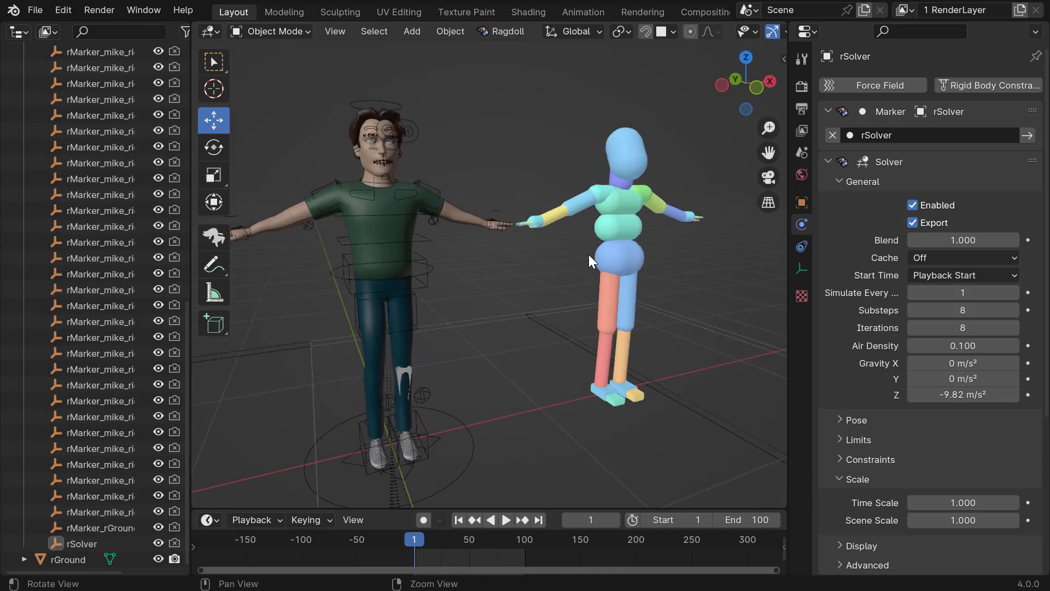
Step: Reselect rSolver in the Ragdoll collection, collapse its Solver settings and lengthen the Targets list
middle_click_drag(427, 213, 507, 185)
middle_click_drag(90, 178, 205, 464)
scroll(71, 222, "up", 5)
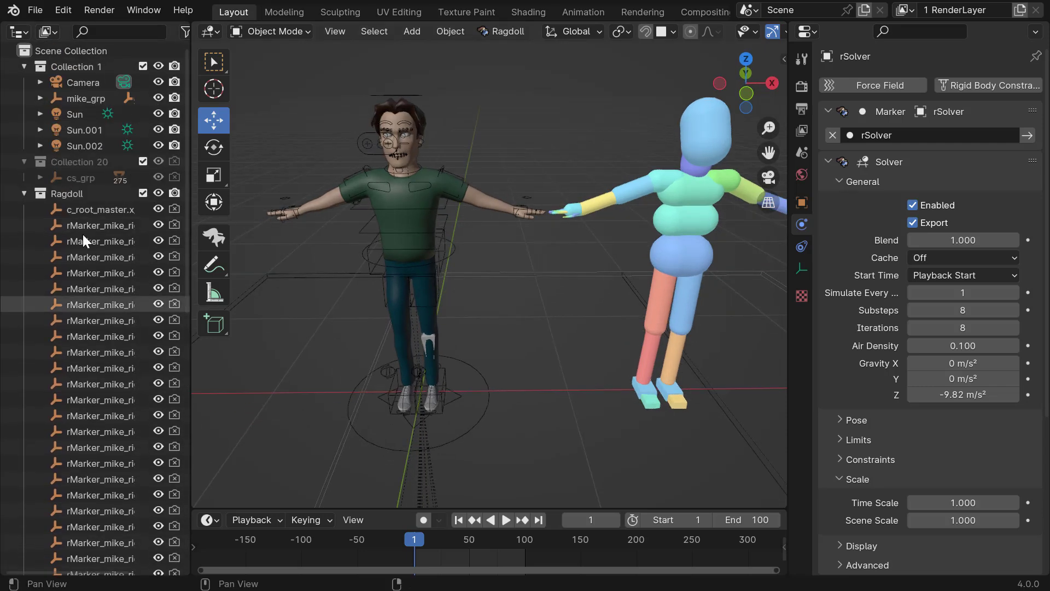
left_click(25, 194)
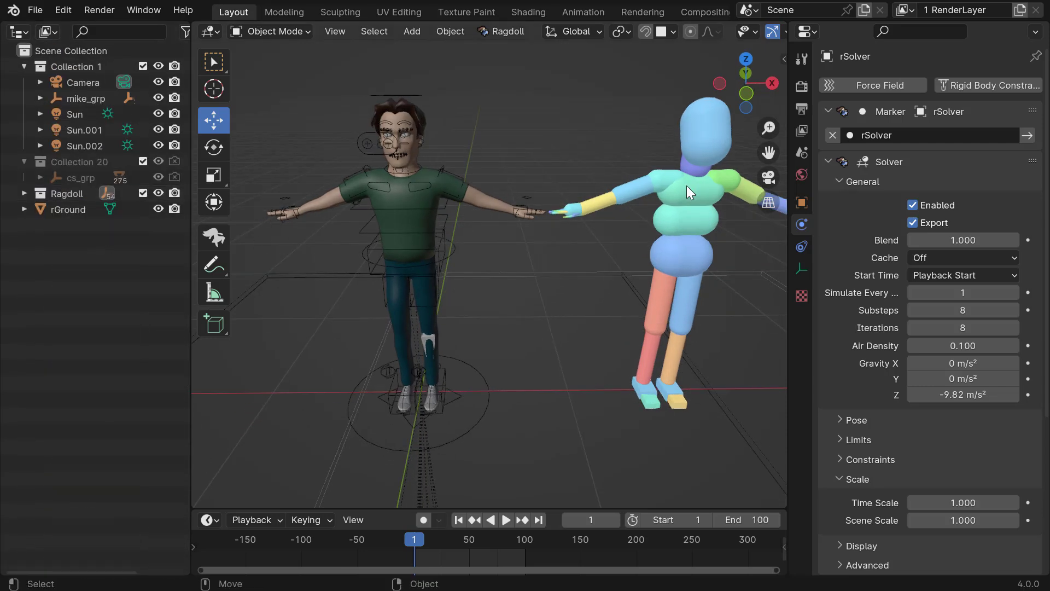
left_click(25, 194)
middle_click_drag(24, 194, 102, 543)
left_click(102, 543)
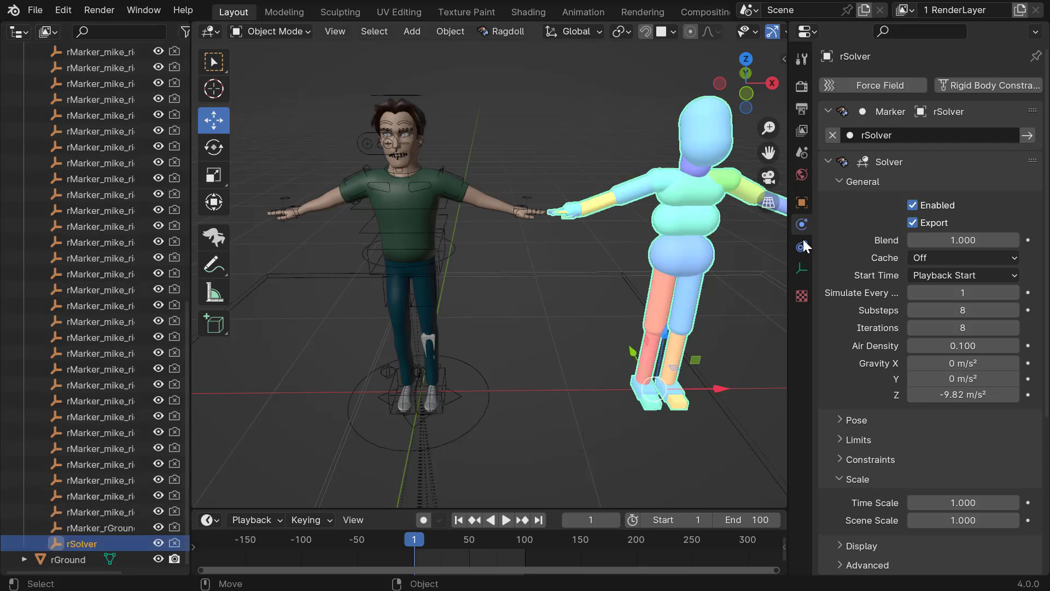
left_click(828, 162)
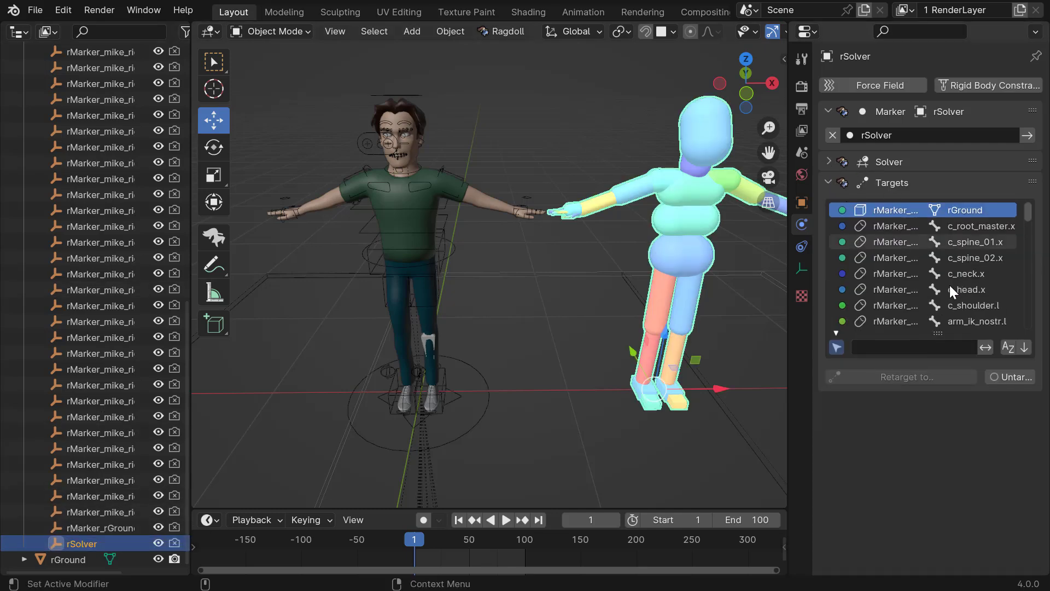
left_click_drag(936, 334, 897, 575)
middle_click_drag(694, 334, 648, 304, "alt")
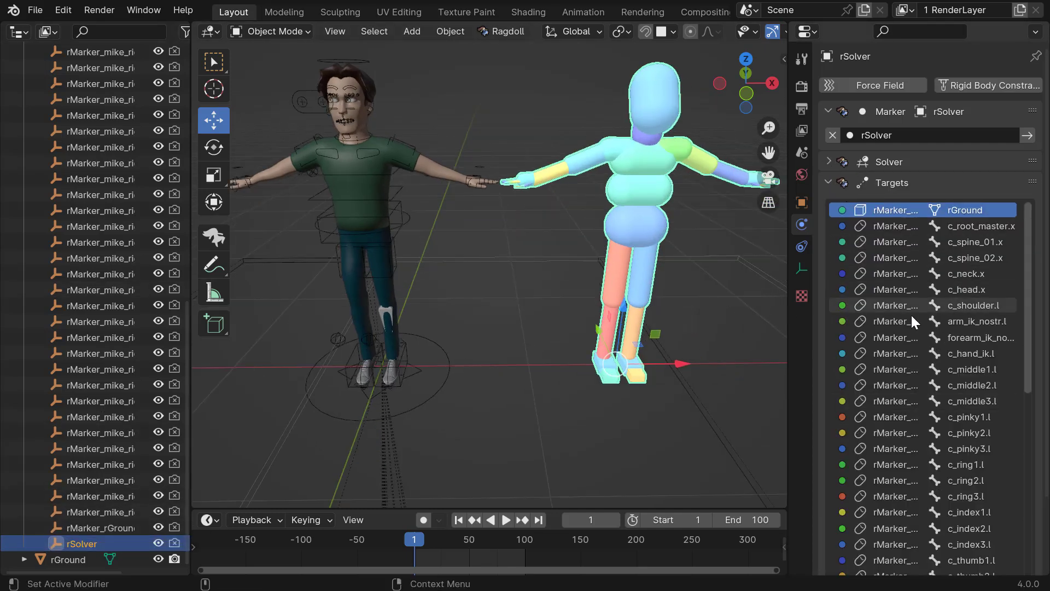
middle_click_drag(520, 250, 553, 246)
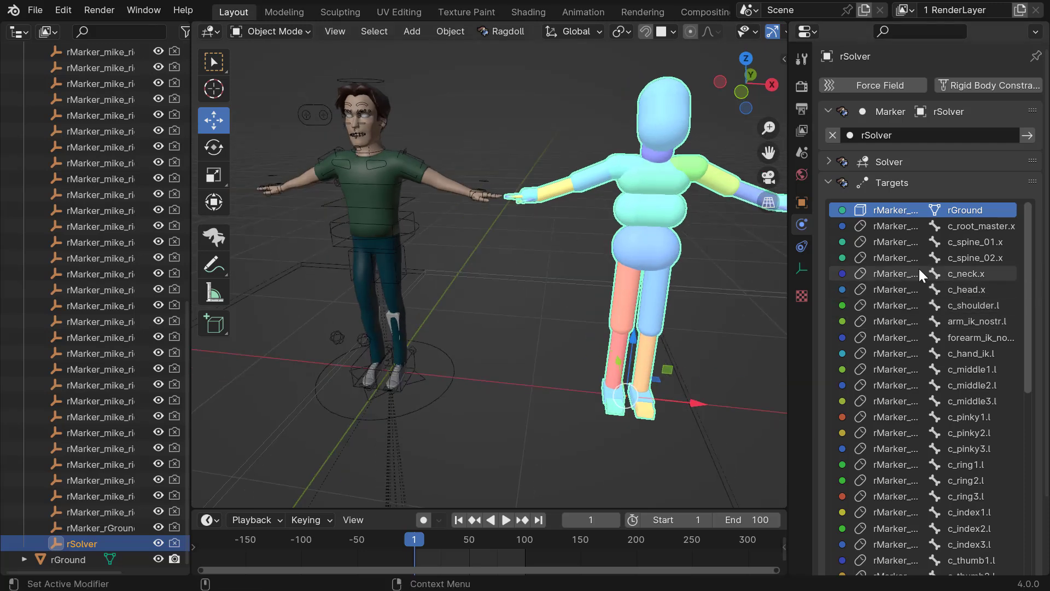
Step: Widen the properties editor until the full marker names in the Targets list are readable
left_click_drag(790, 237, 648, 241)
left_click(798, 323)
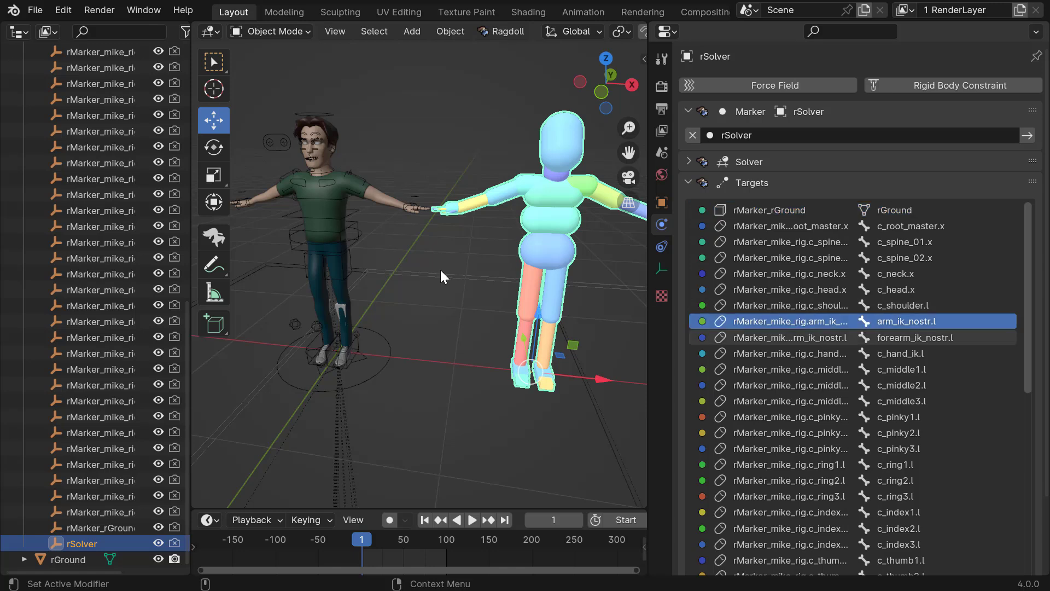
middle_click_drag(408, 268, 602, 273)
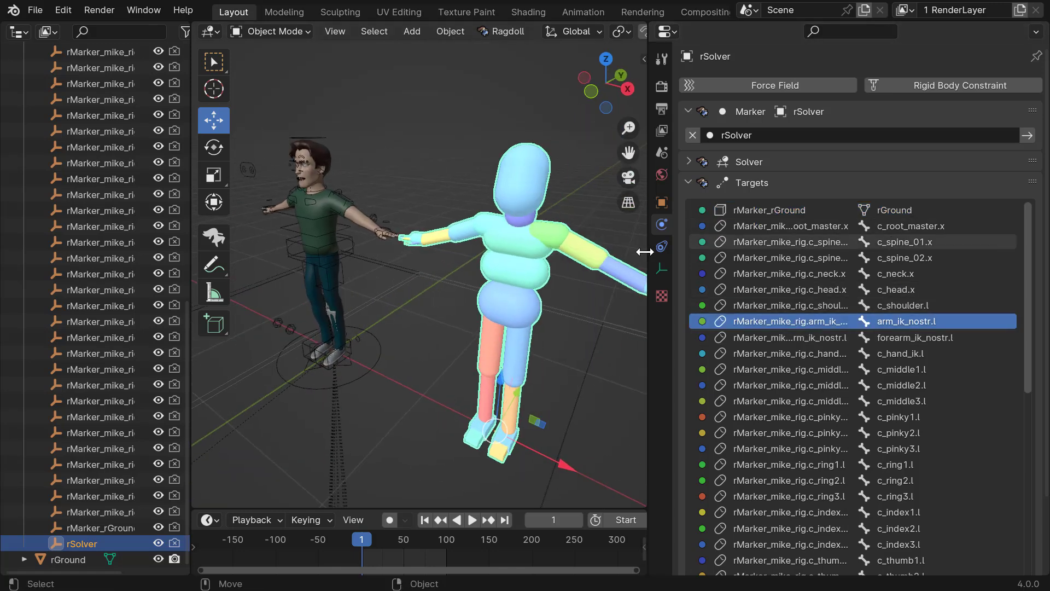
left_click(623, 252)
left_click_drag(648, 257, 569, 257)
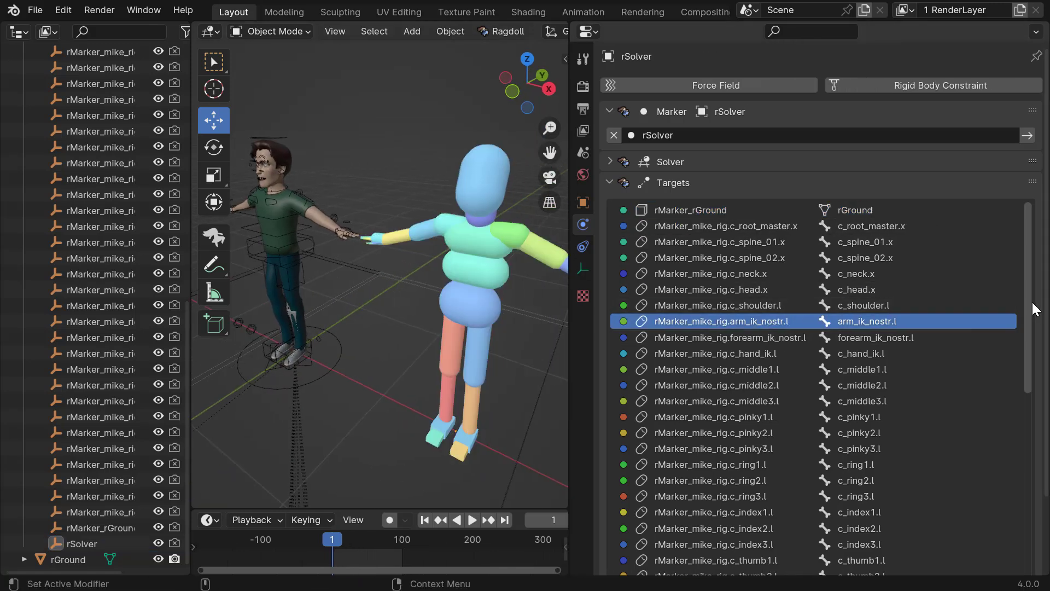
Step: Pin rSolver's properties and select several markers one at a time in the Targets list, ending with c_thumb2.l
left_click_drag(1028, 302, 1023, 524)
left_click_drag(1032, 416, 1031, 324)
middle_click_drag(865, 361, 833, 183)
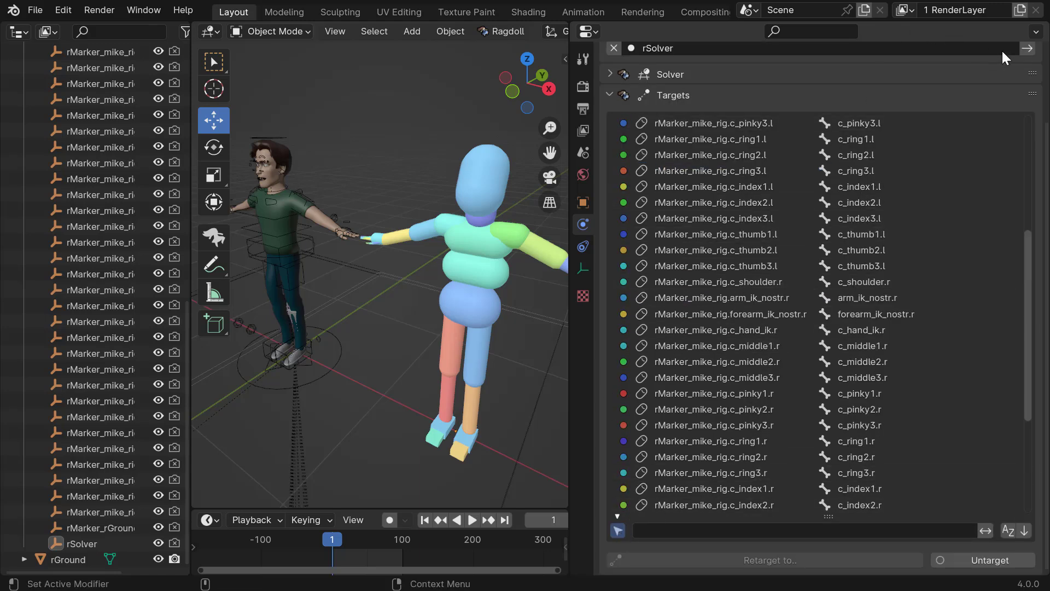
scroll(1010, 58, "up", 4)
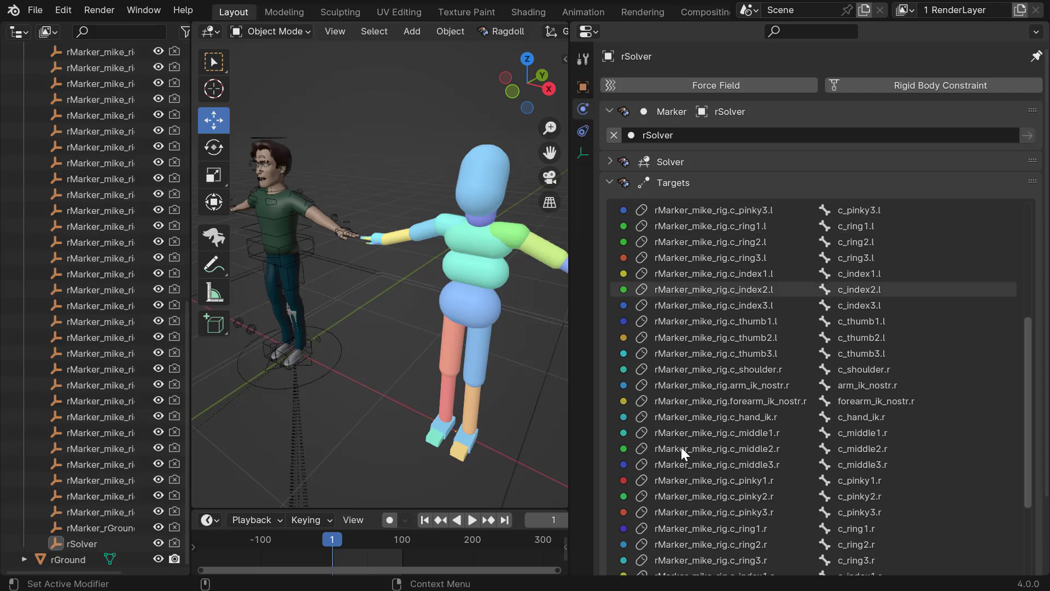
scroll(712, 401, "down", 4)
left_click(689, 377)
left_click(708, 282)
left_click(707, 235)
left_click(733, 298)
left_click(717, 250)
middle_click_drag(383, 241, 323, 298)
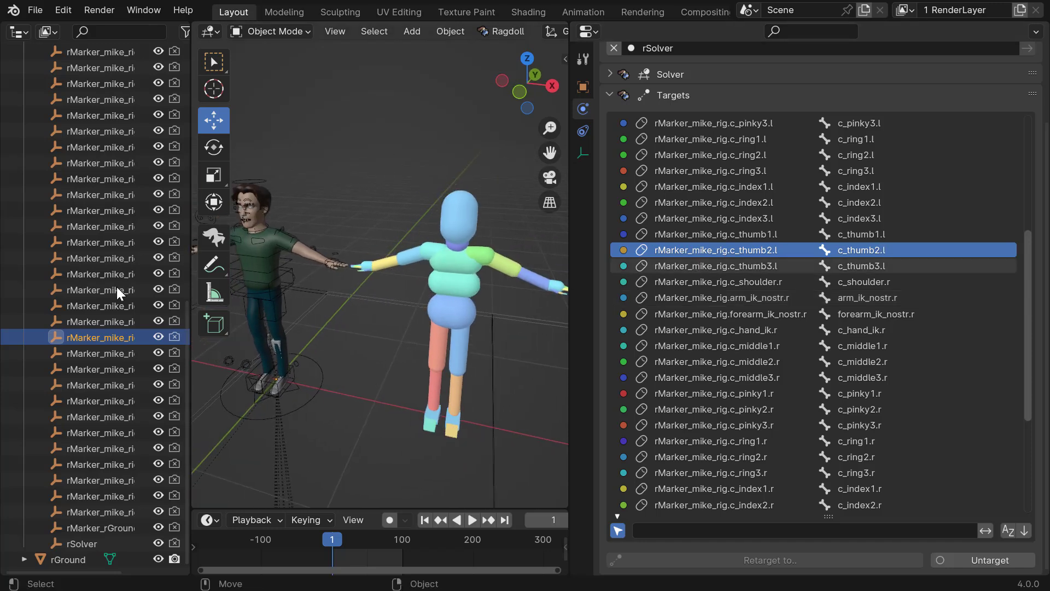
Step: Find the two arm_ik_nostr markers in the outliner and select them to locate their target entries
middle_click_drag(280, 264, 420, 283)
middle_click_drag(147, 163, 66, 271)
scroll(60, 404, "down", 5)
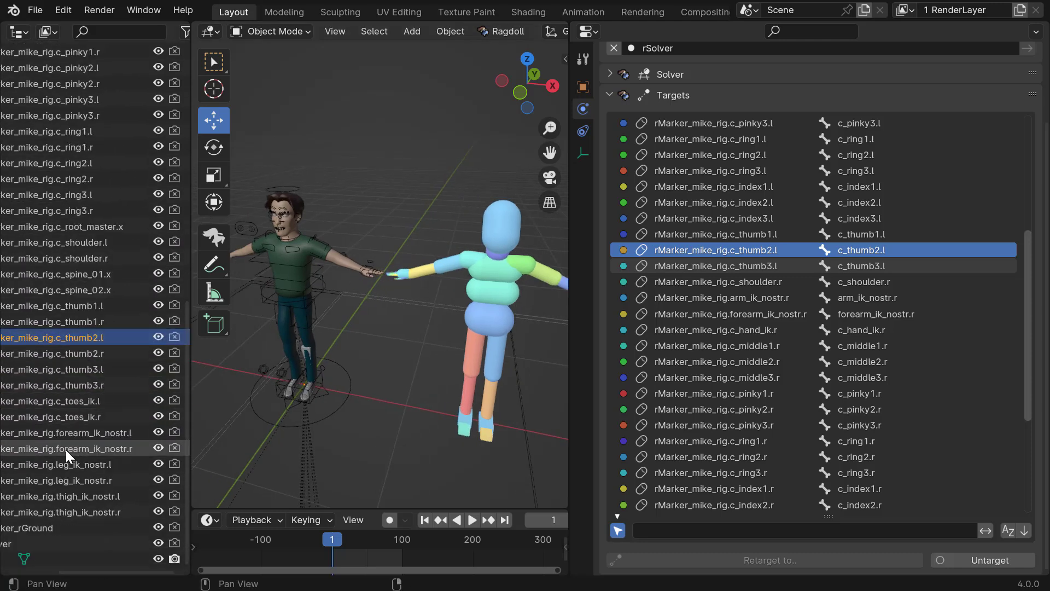
scroll(70, 366, "up", 20)
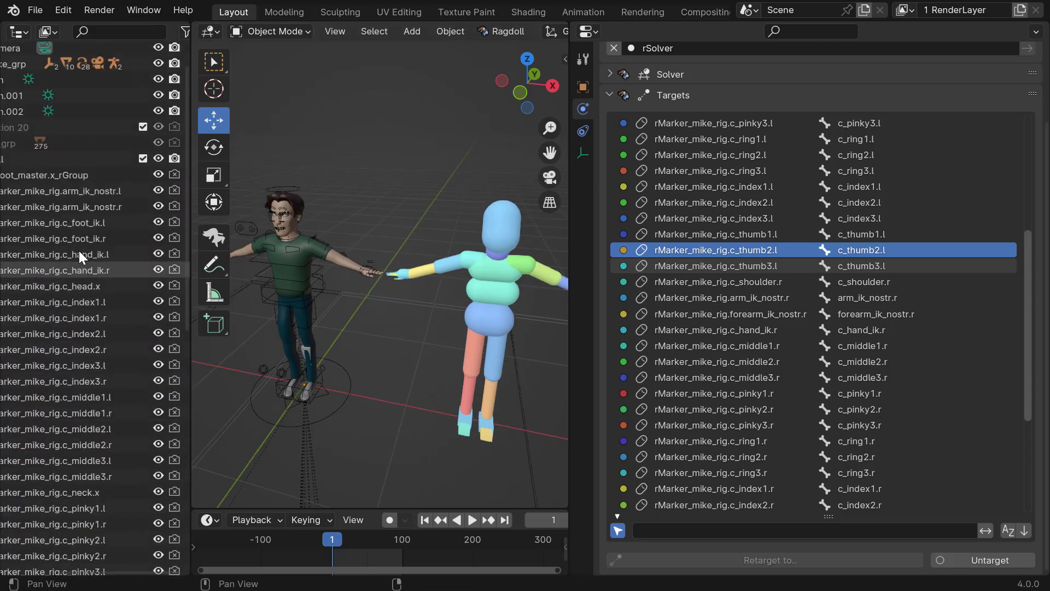
left_click(67, 191)
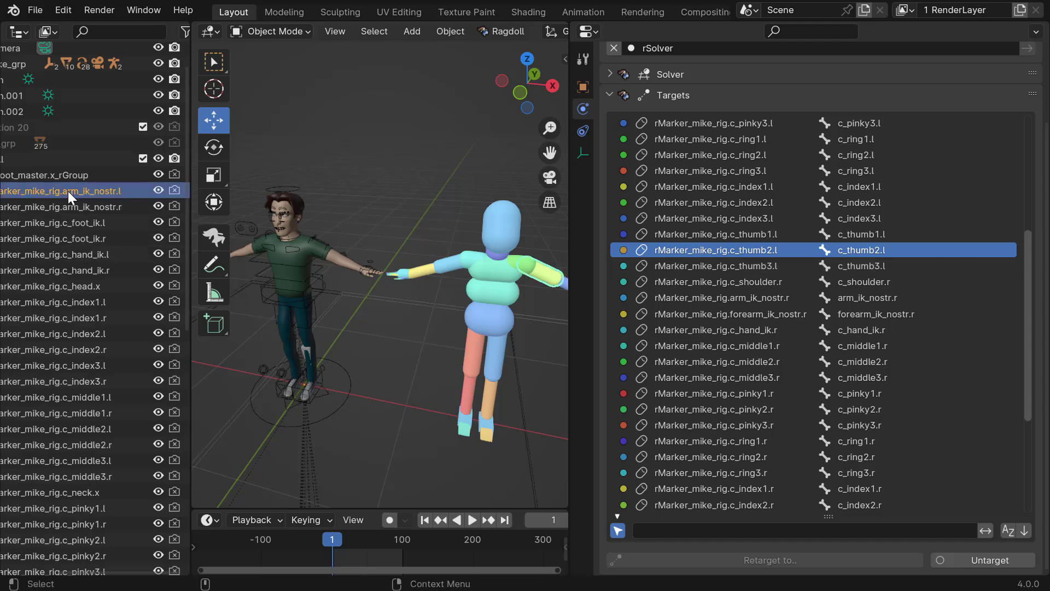
left_click(67, 204, "shift")
key("ctrl+z")
middle_click_drag(440, 259, 323, 258, "alt")
left_click(86, 207)
left_click(111, 192)
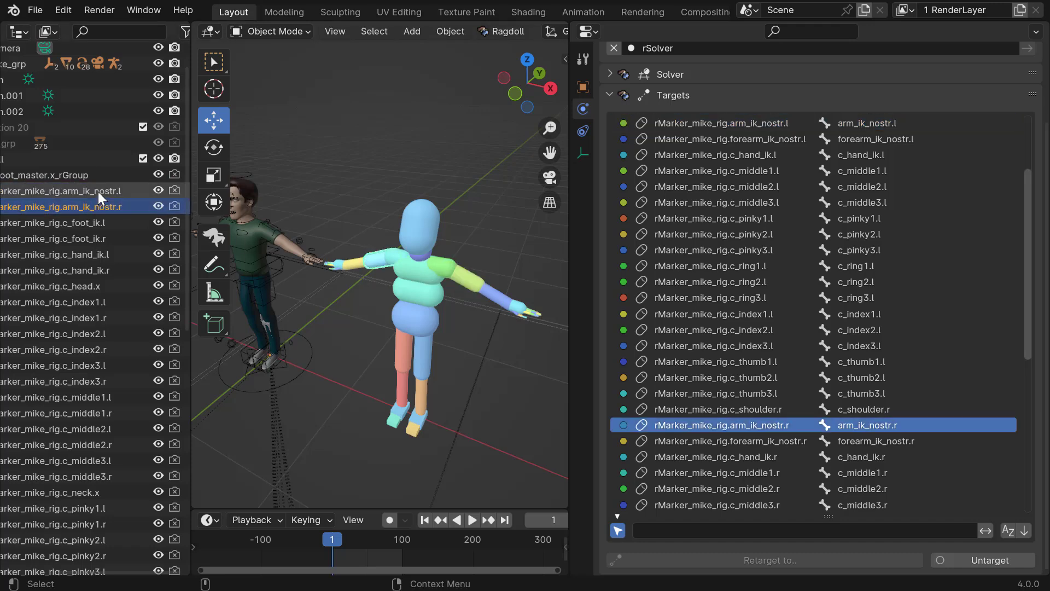
Step: Untarget the arm_ik_nostr.l and arm_ik_nostr.r markers one after the other
left_click(100, 192)
mouse_move(405, 284)
middle_mouse_down()
mouse_move(426, 303)
mouse_move(405, 292)
middle_mouse_up()
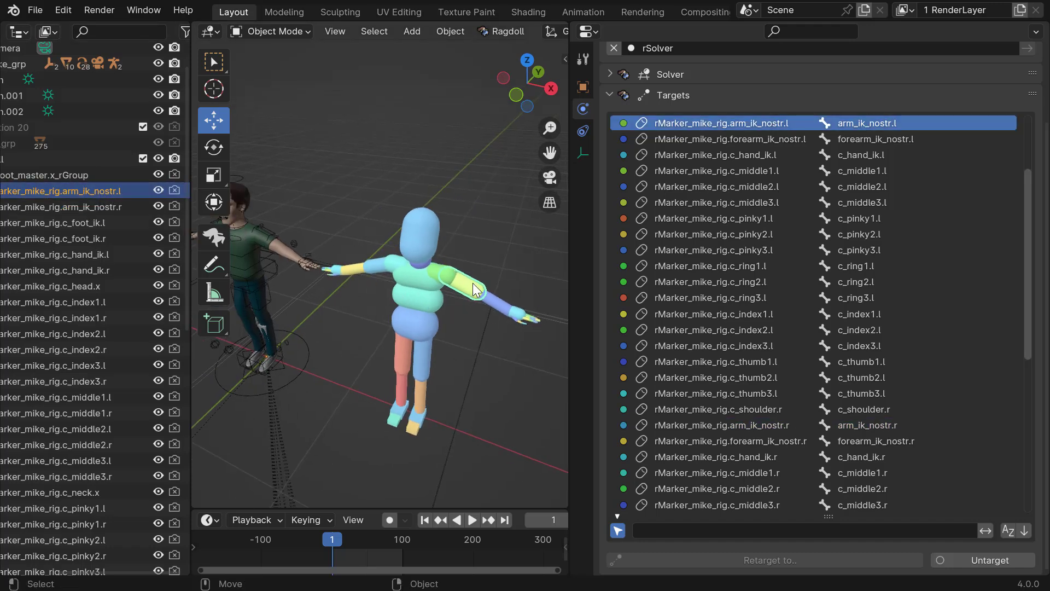
middle_click_drag(478, 291, 427, 268)
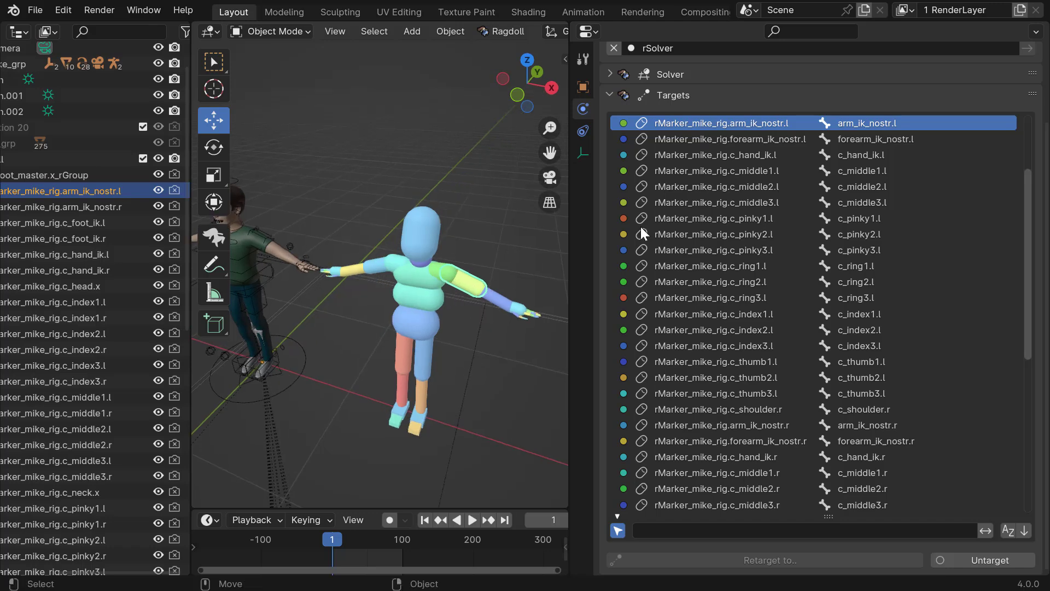
left_click(990, 560)
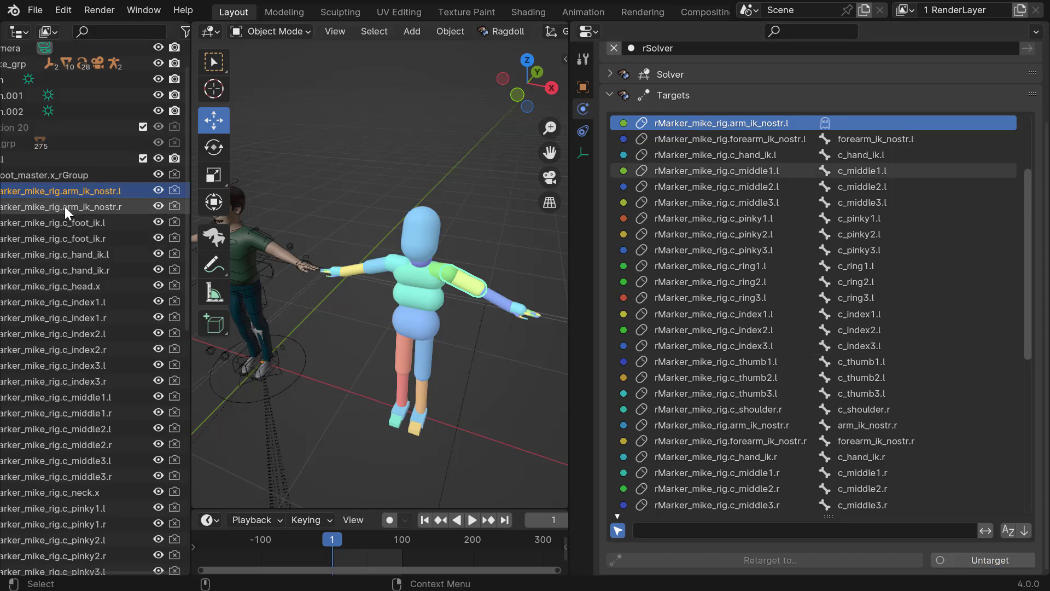
left_click(64, 207)
left_click(968, 559)
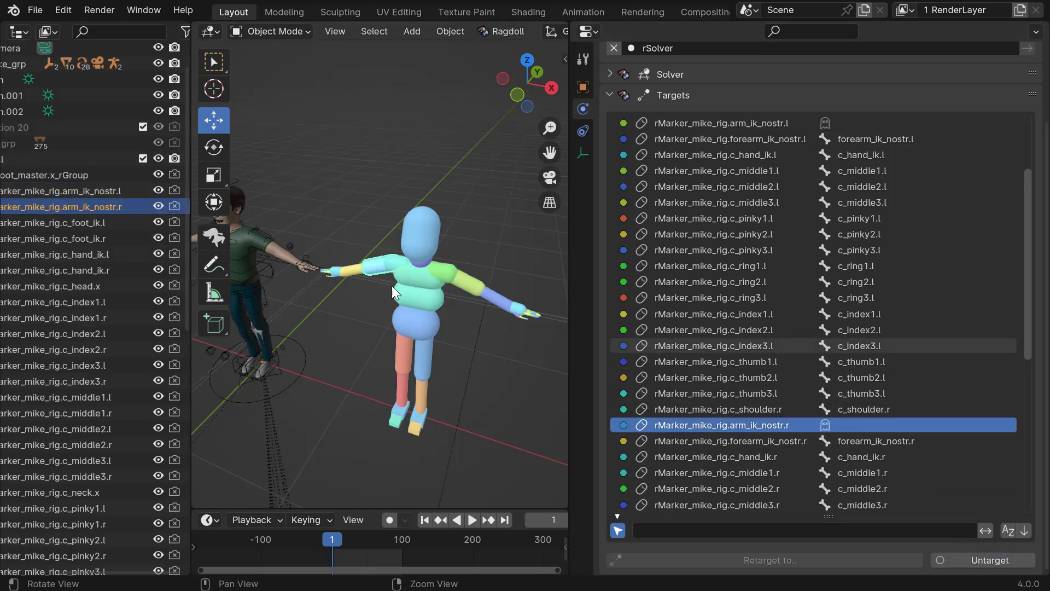
Step: Go through the marker objects in the outliner one at a time, from c_foot_ik.l down to forearm_ik_nostr.l, checking each target entry
middle_click_drag(394, 286, 350, 303)
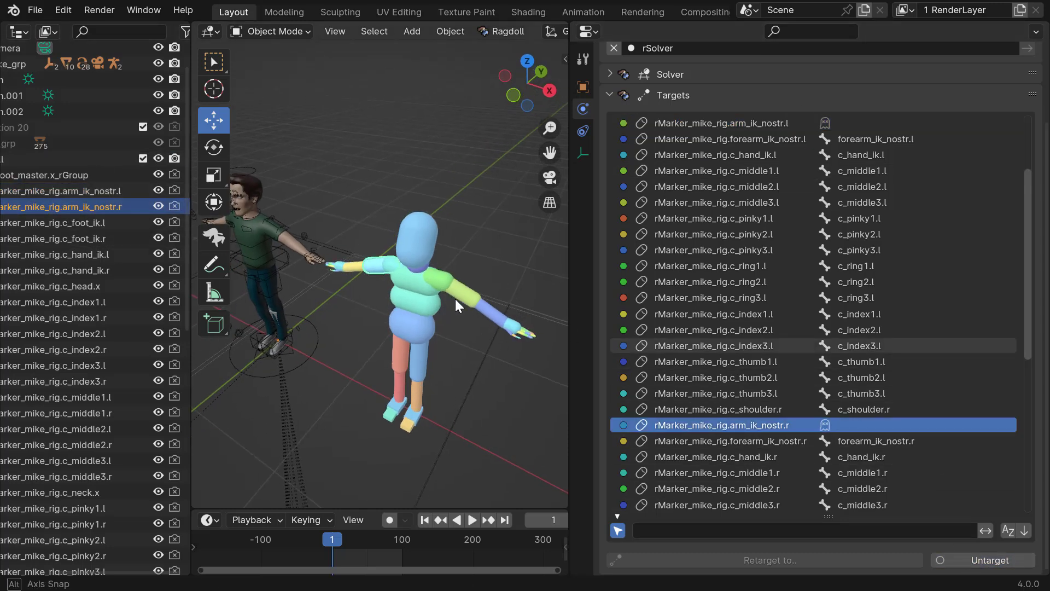
middle_click_drag(451, 297, 409, 268)
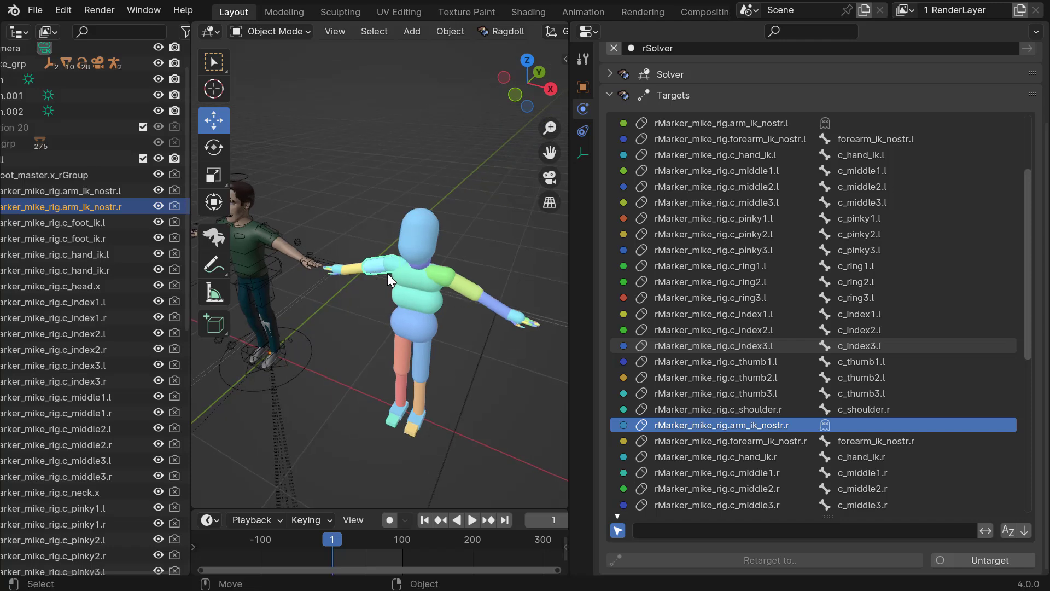
left_click(64, 221)
left_click(73, 241)
left_click(81, 255)
left_click(88, 270)
left_click(64, 287)
left_click(65, 349)
left_click(67, 397)
middle_click_drag(70, 445, 82, 312, "alt")
middle_click_drag(43, 405, 51, 310, "alt")
middle_click_drag(79, 436, 74, 372, "alt")
left_click_drag(91, 433, 82, 356, "alt")
left_click_drag(47, 481, 60, 451, "alt")
left_click(61, 453)
left_click(62, 463)
left_click(61, 452)
left_click(61, 464)
left_click(57, 450)
Step: Try to select the rig's c_arms_pole.l control in Pose Mode together with the forearm_ik_nostr.l marker
middle_click_drag(410, 309, 405, 333)
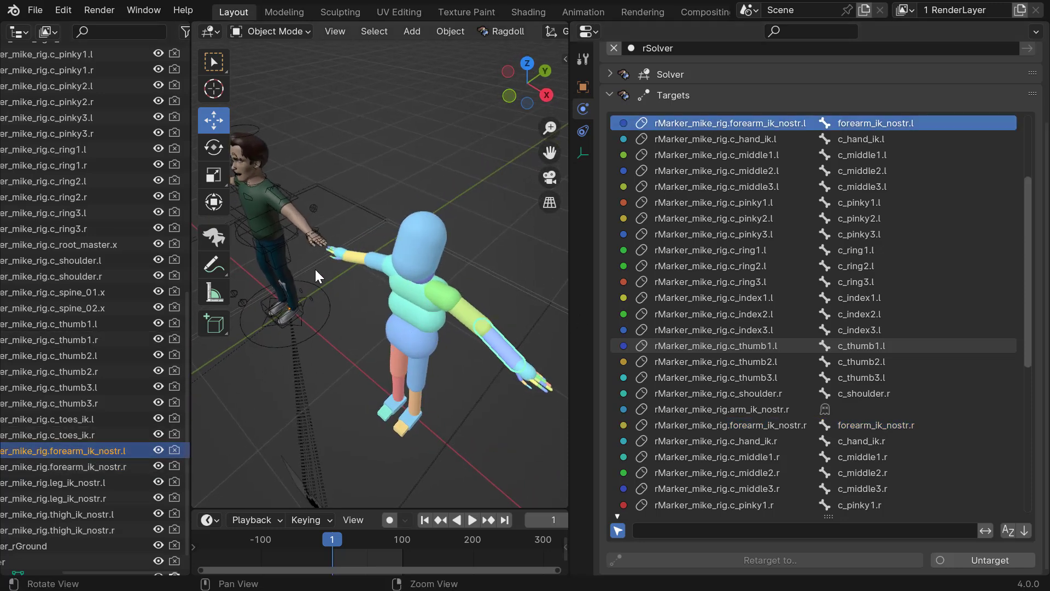
middle_click_drag(317, 270, 309, 217)
left_click(303, 215)
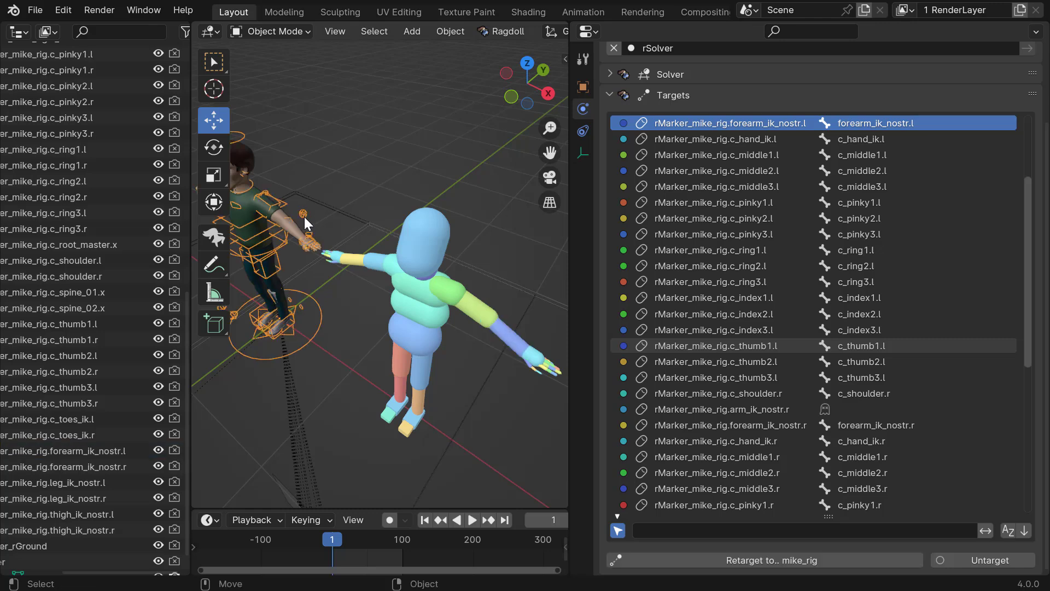
key("ctrl+Tab")
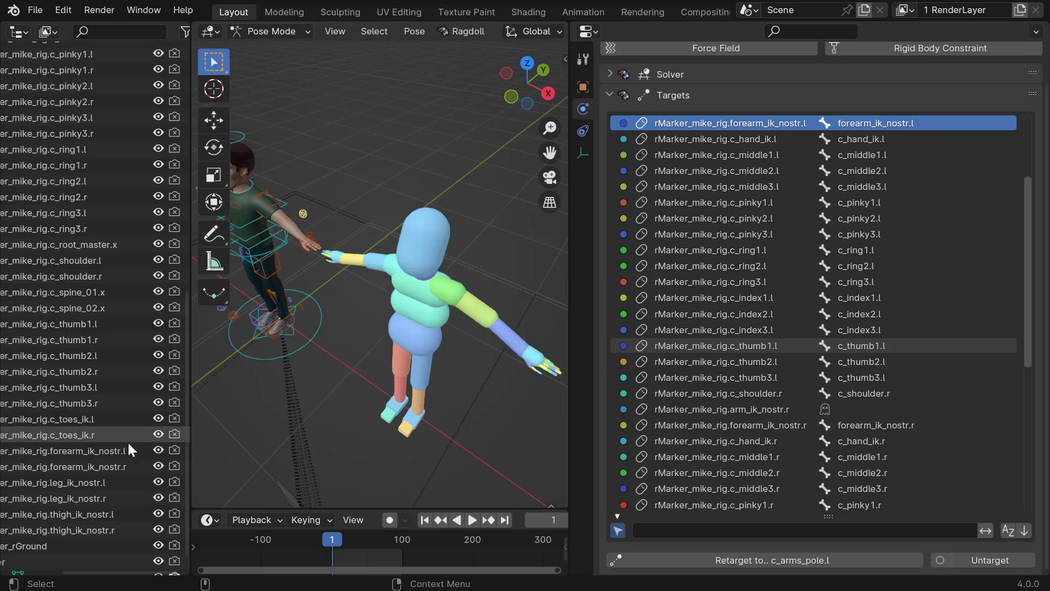
left_click(81, 455, "ctrl")
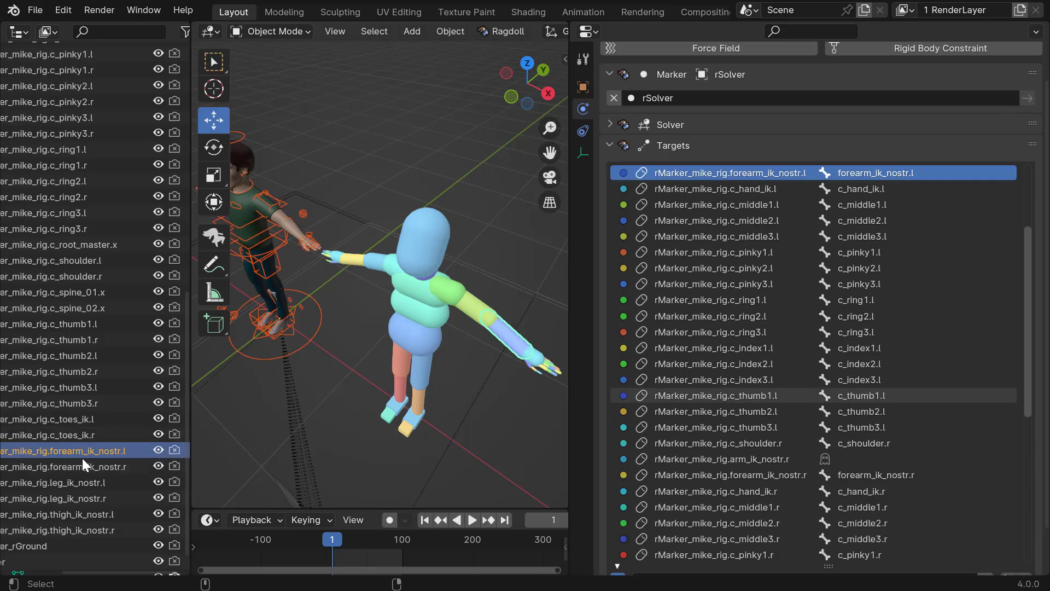
key("ctrl+z")
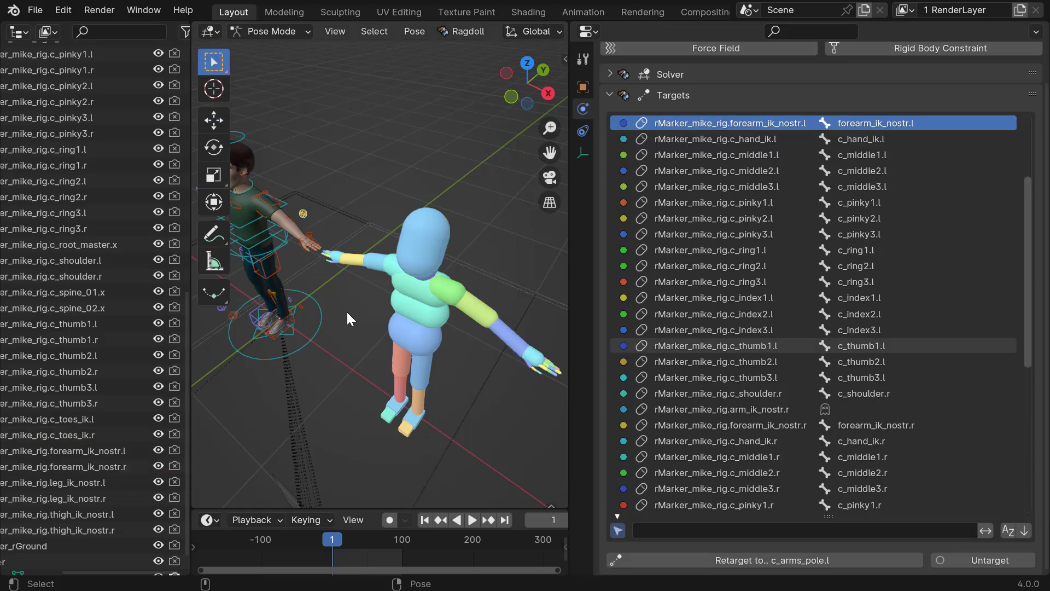
Step: Retarget the forearm_ik_nostr.l marker to the c_arms_pole.l control and accept the new target
left_click(123, 451)
key("g")
right_click(340, 239)
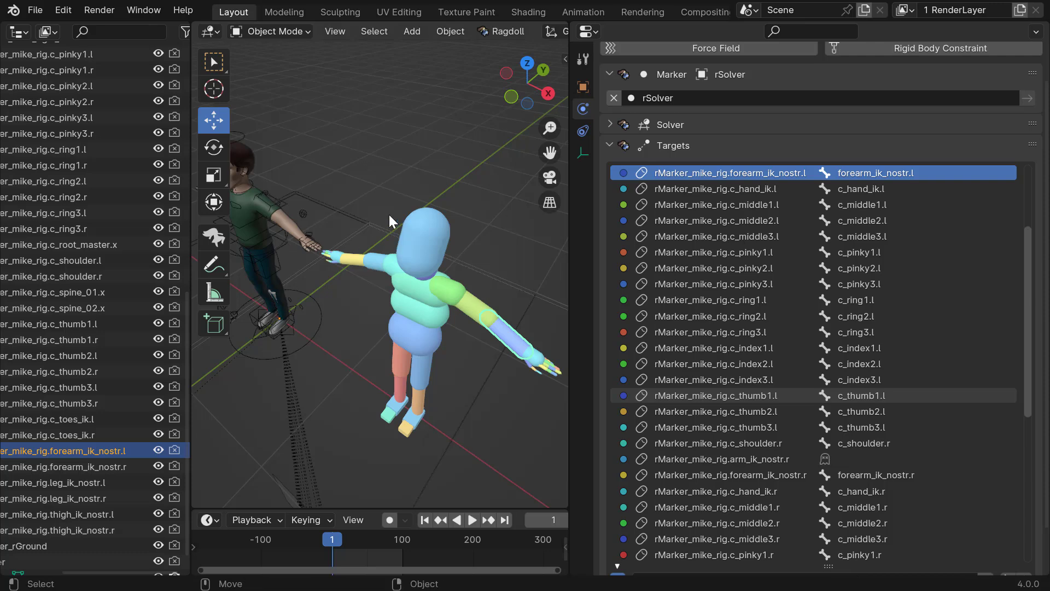
left_click(215, 244)
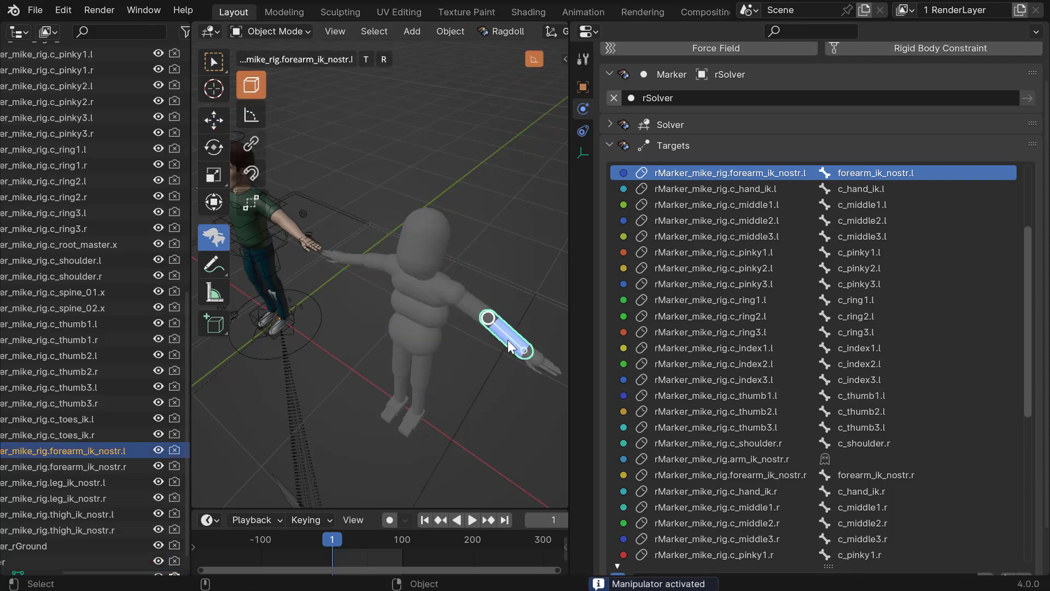
left_click(508, 32)
left_click(496, 30)
mouse_move(685, 288)
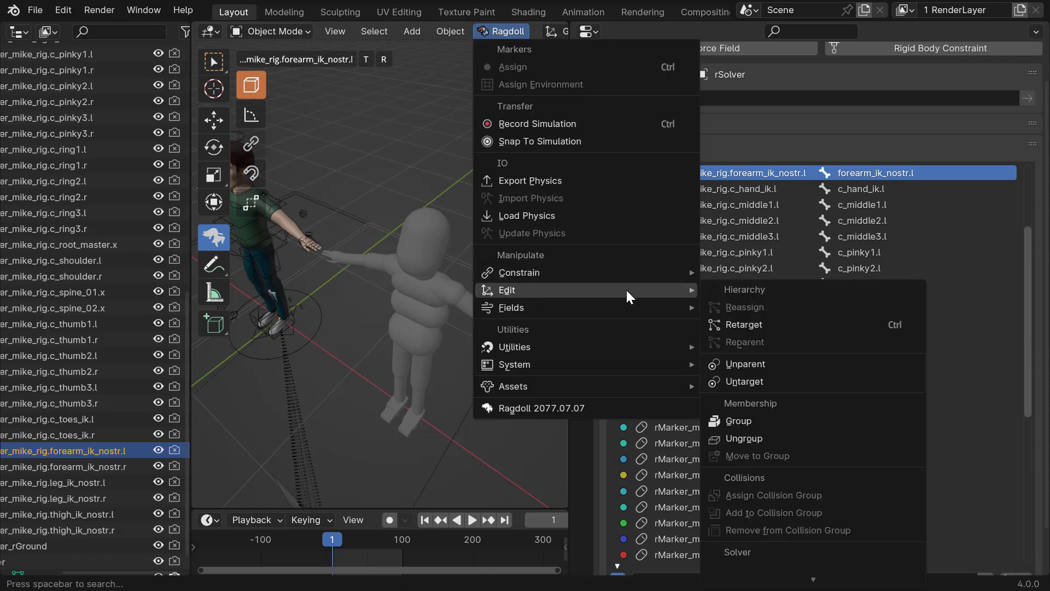
left_click(745, 325)
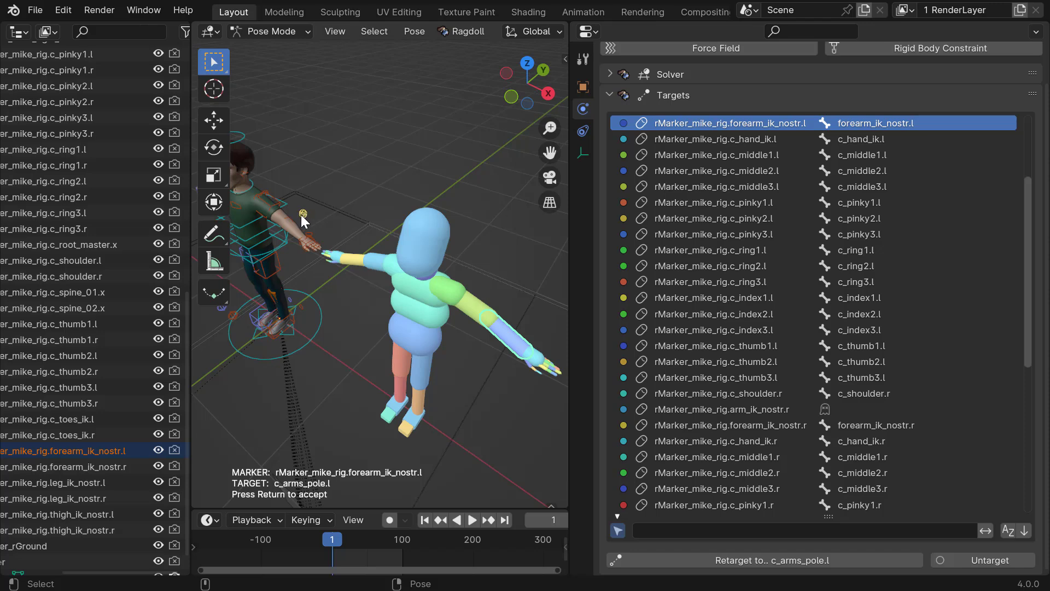
key("Return")
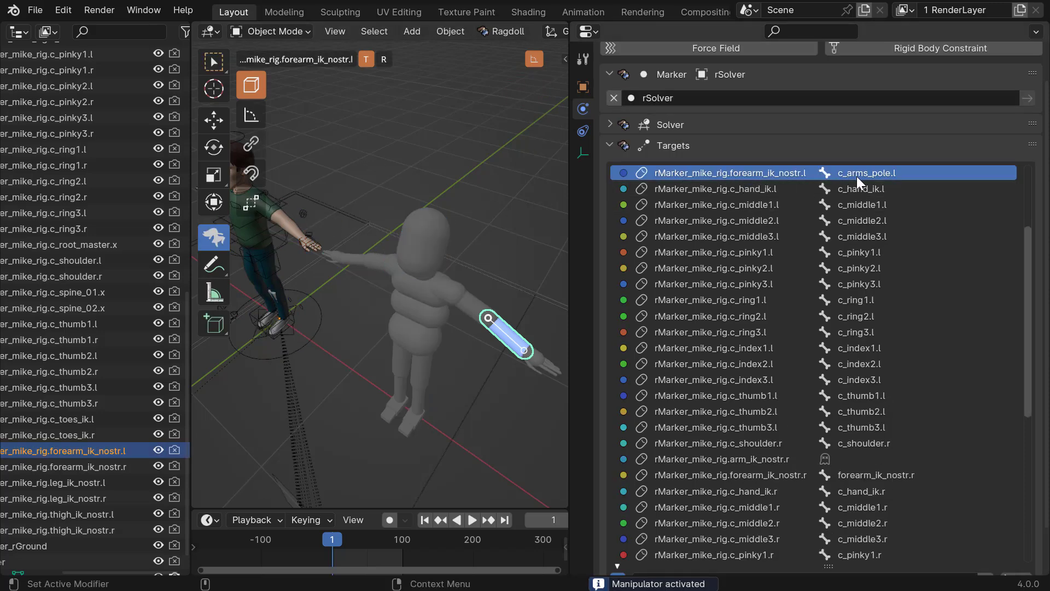
Step: Retarget the forearm_ik_nostr.r marker to the c_arms_pole.r control
middle_click_drag(379, 294, 482, 337)
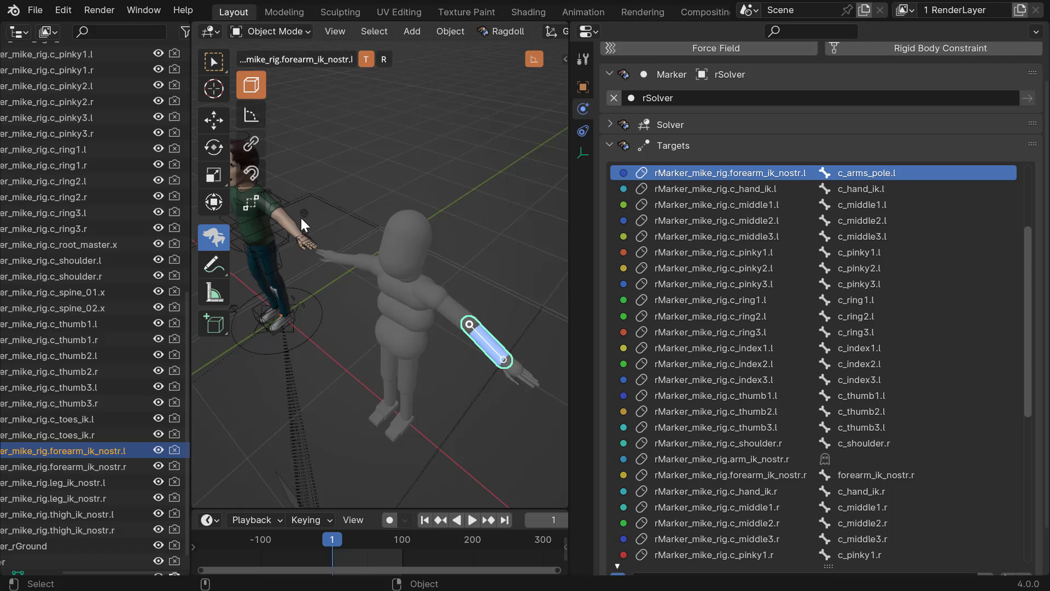
middle_click_drag(302, 221, 481, 269)
left_click(481, 269)
mouse_move(415, 292)
middle_mouse_down()
mouse_move(368, 275)
mouse_move(498, 244)
middle_mouse_up()
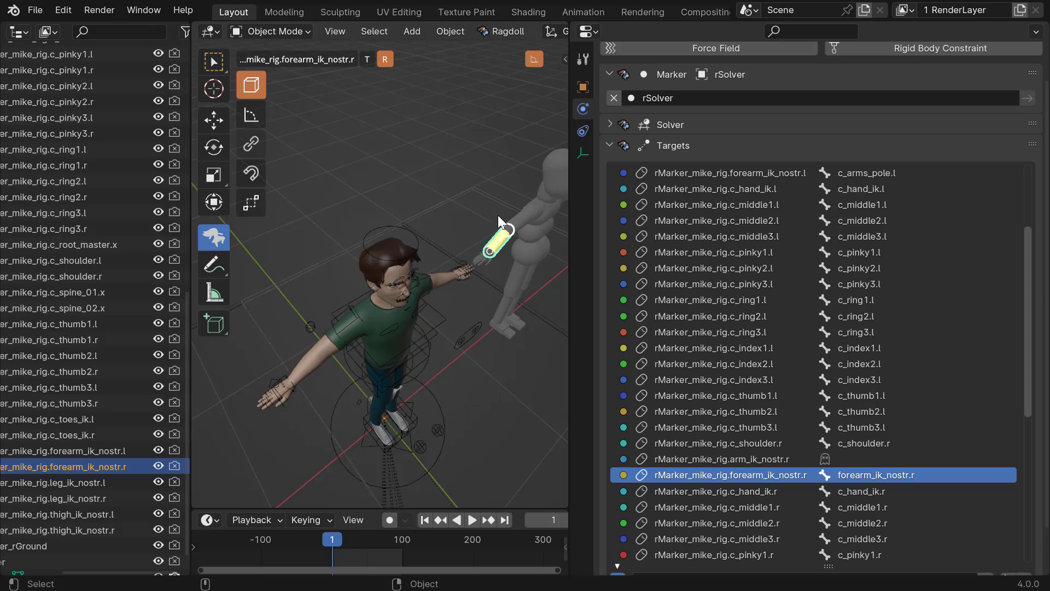
left_click(490, 31)
mouse_move(520, 290)
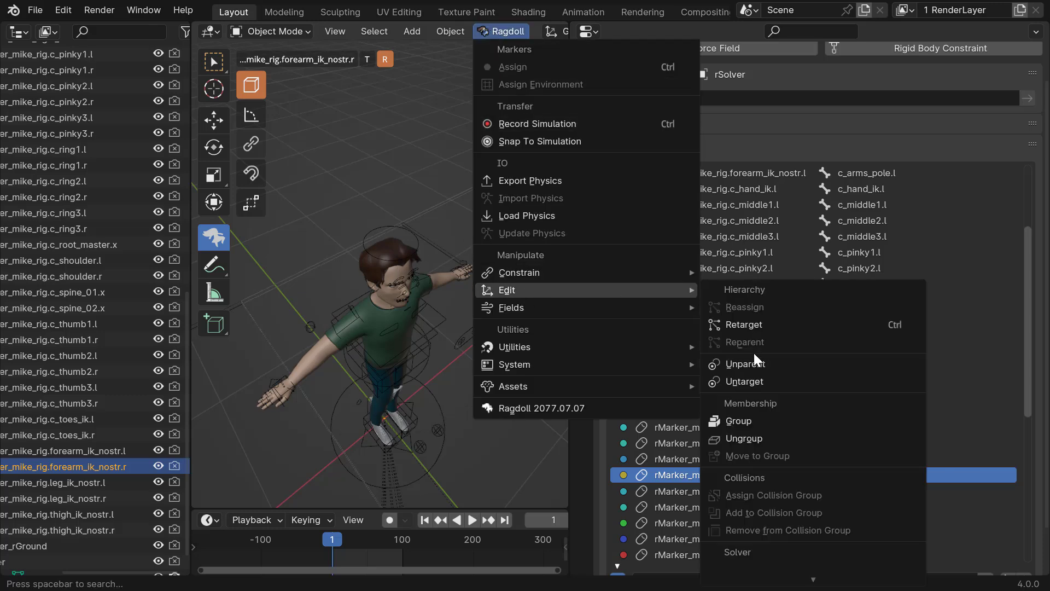
left_click(734, 325)
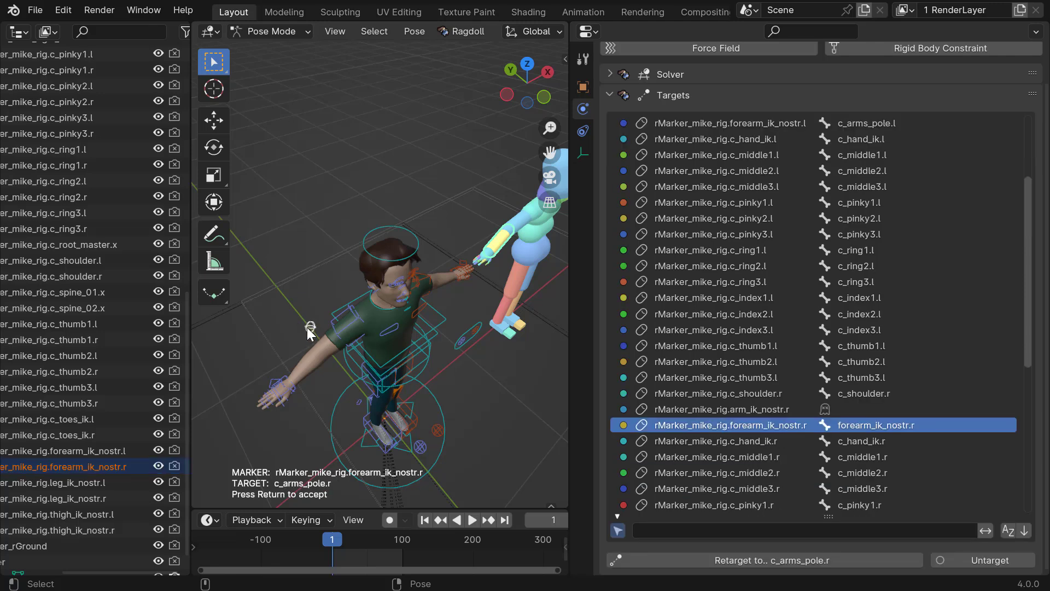
key("Return")
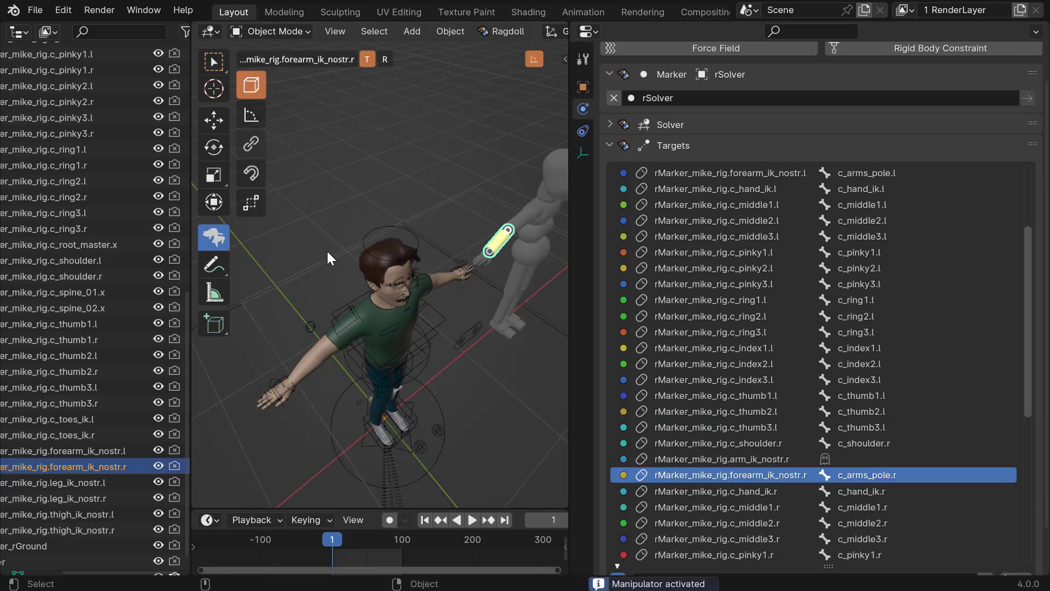
Step: Retarget the leg_ik_nostr.l marker to the c_leg_pole.l control in front of the character's knees
middle_click_drag(333, 248, 415, 227)
left_click_drag(415, 228, 378, 248, "alt")
right_click_drag(378, 248, 299, 327, "alt")
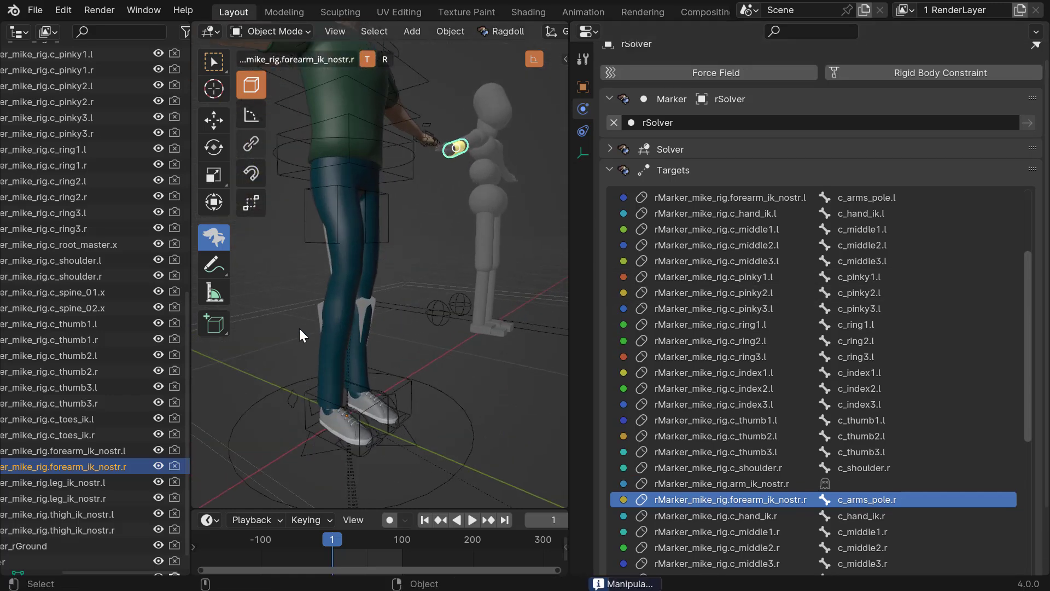
left_click(61, 485)
left_click(66, 498)
left_click(62, 485)
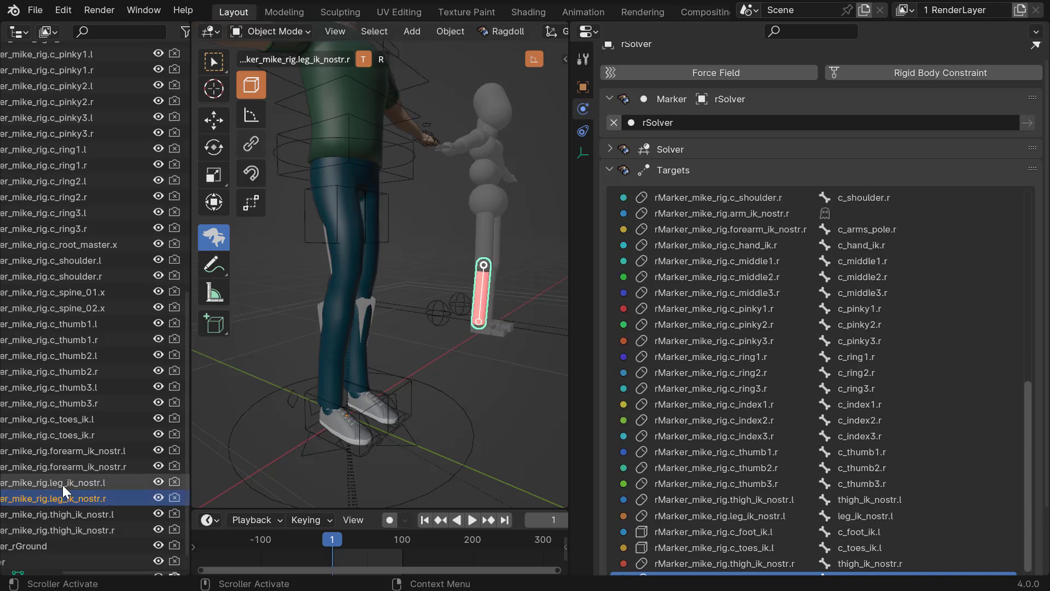
middle_click_drag(387, 337, 464, 290)
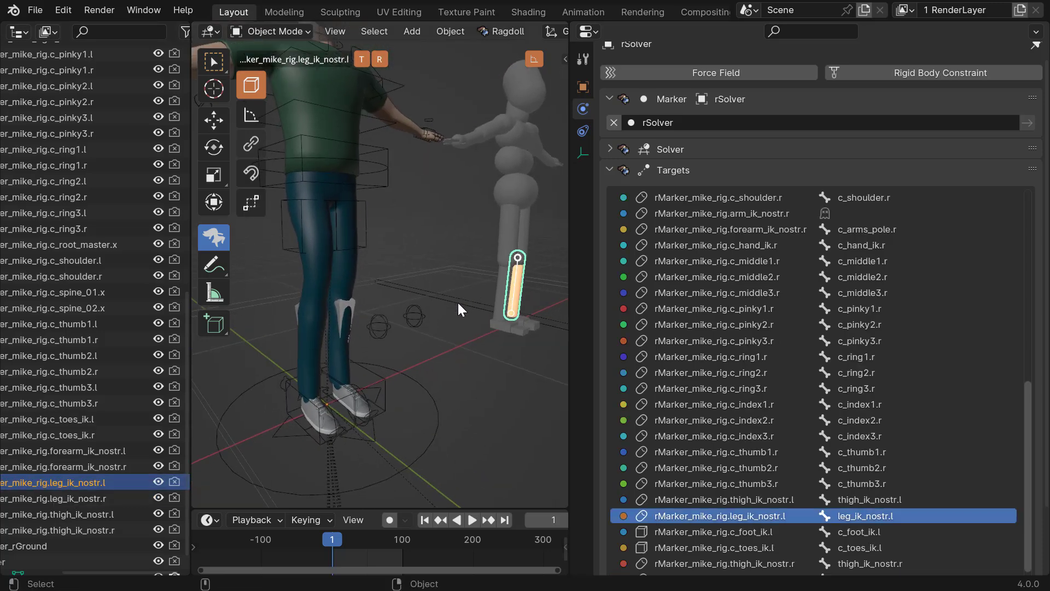
left_click(492, 33)
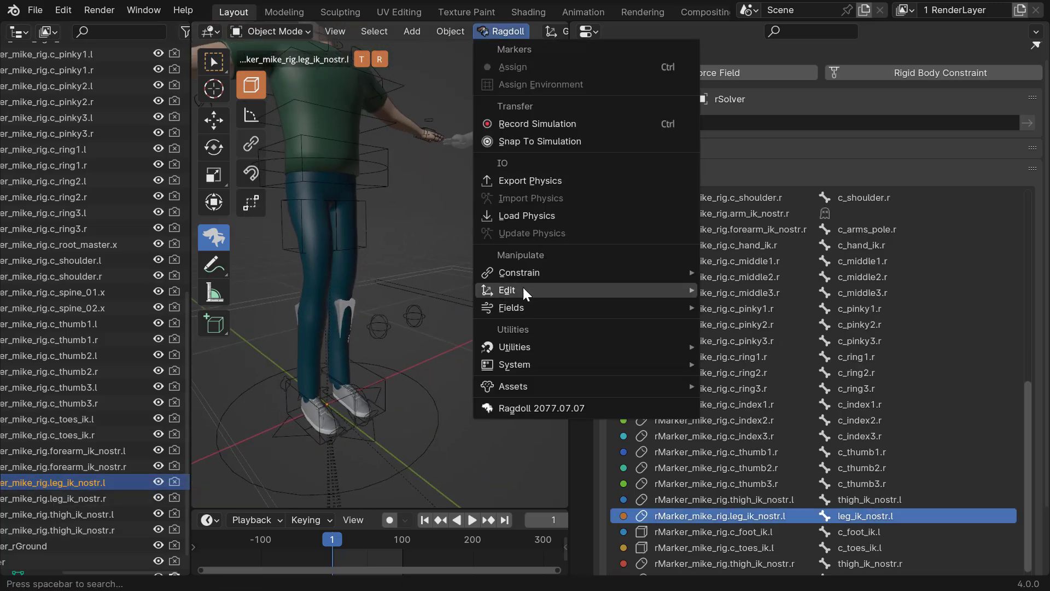
mouse_move(523, 289)
left_click(746, 310)
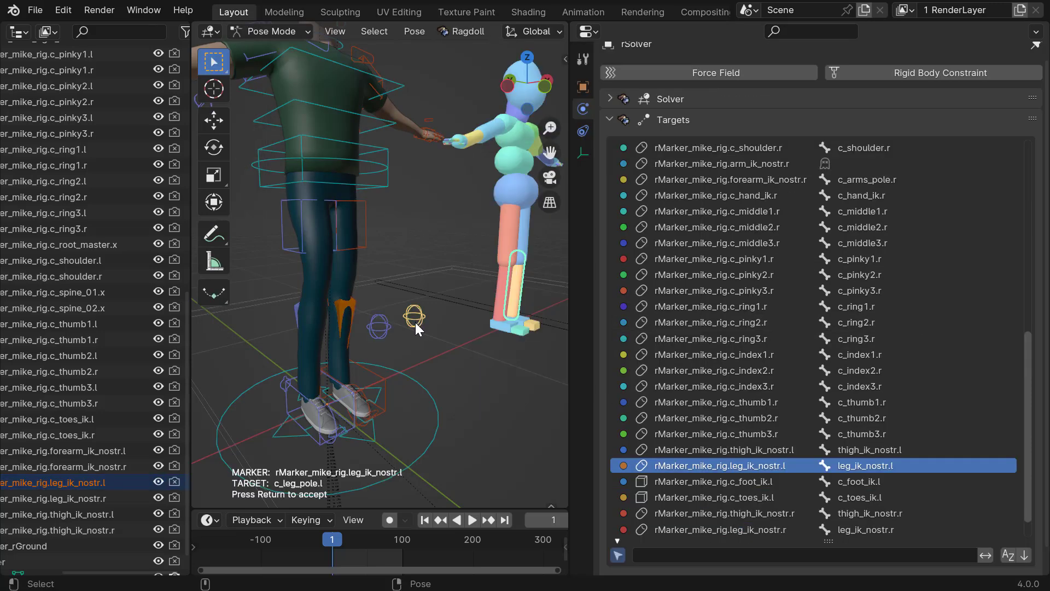
left_click(415, 323)
Step: Retarget the leg_ik_nostr.r marker to the c_leg_pole.r control
left_click(77, 497)
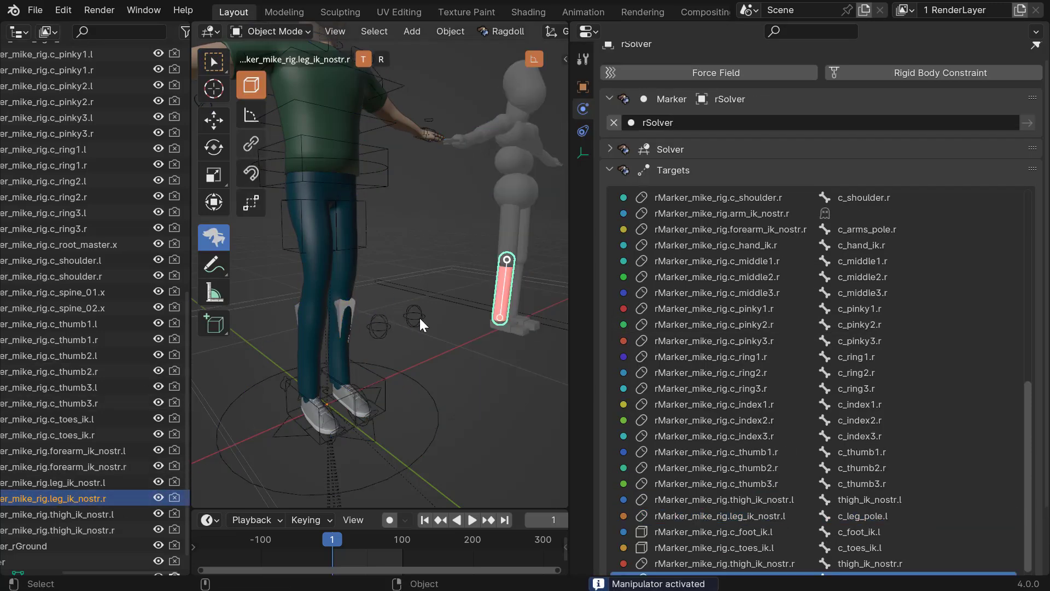
left_click(491, 30)
mouse_move(517, 289)
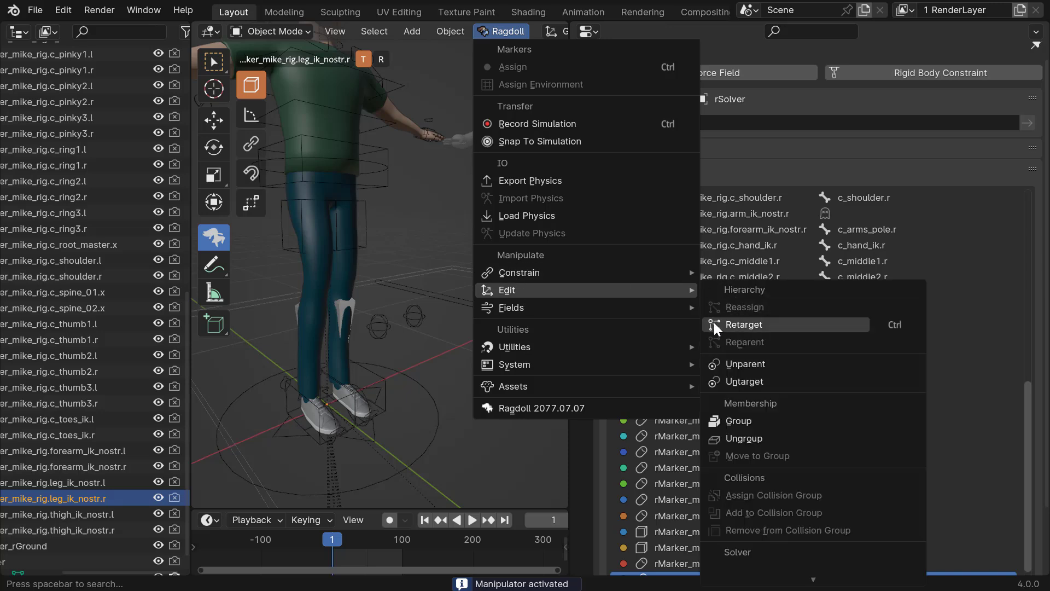
left_click(744, 324)
left_click(374, 331)
key("Return")
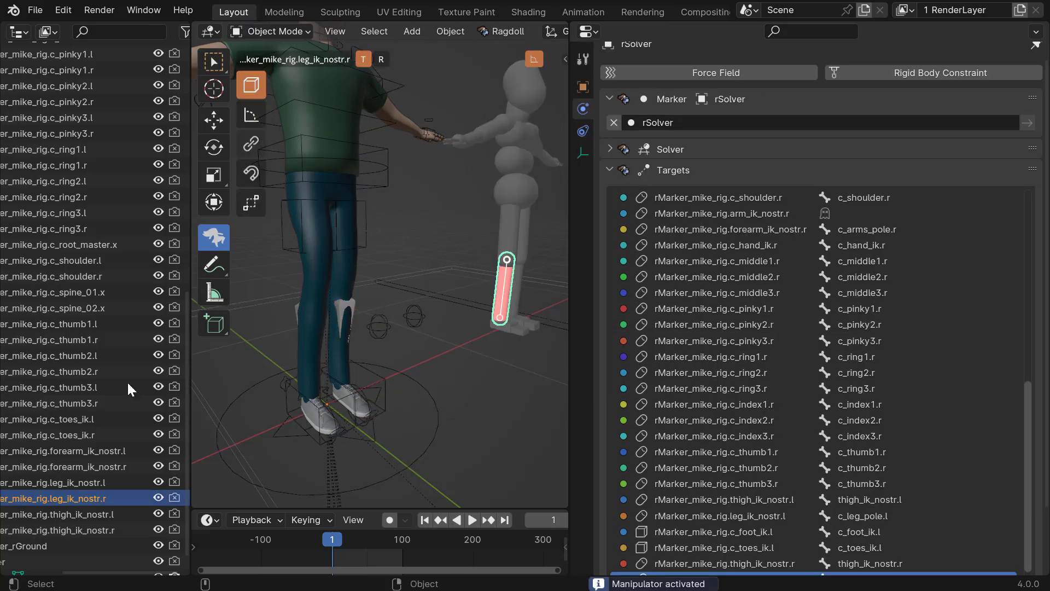
Step: Untarget the thigh_ik_nostr.l and thigh_ik_nostr.r markers one after the other
left_click(69, 518)
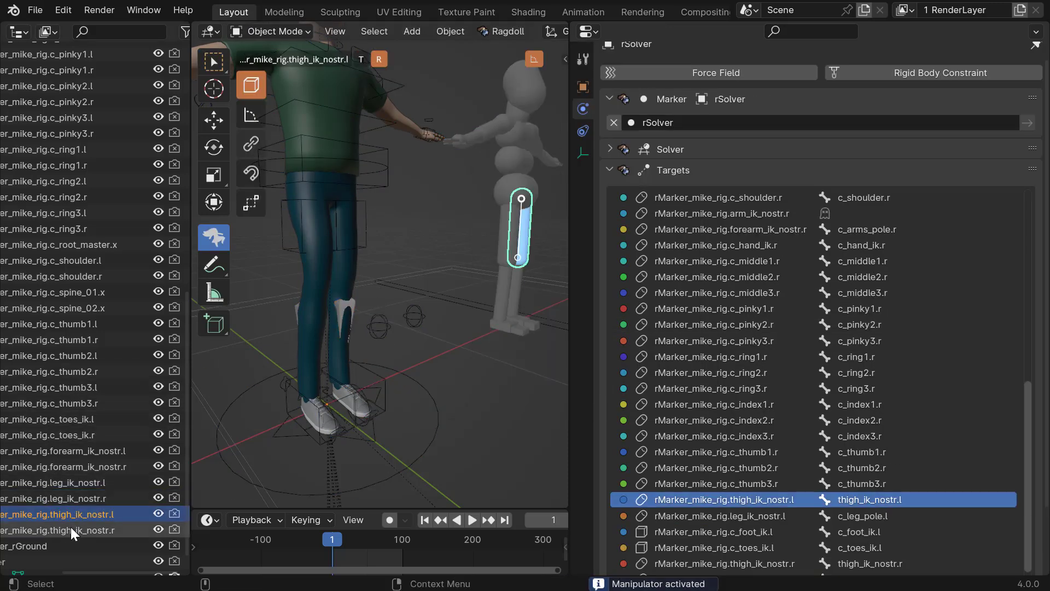
left_click(70, 529)
left_click(84, 517)
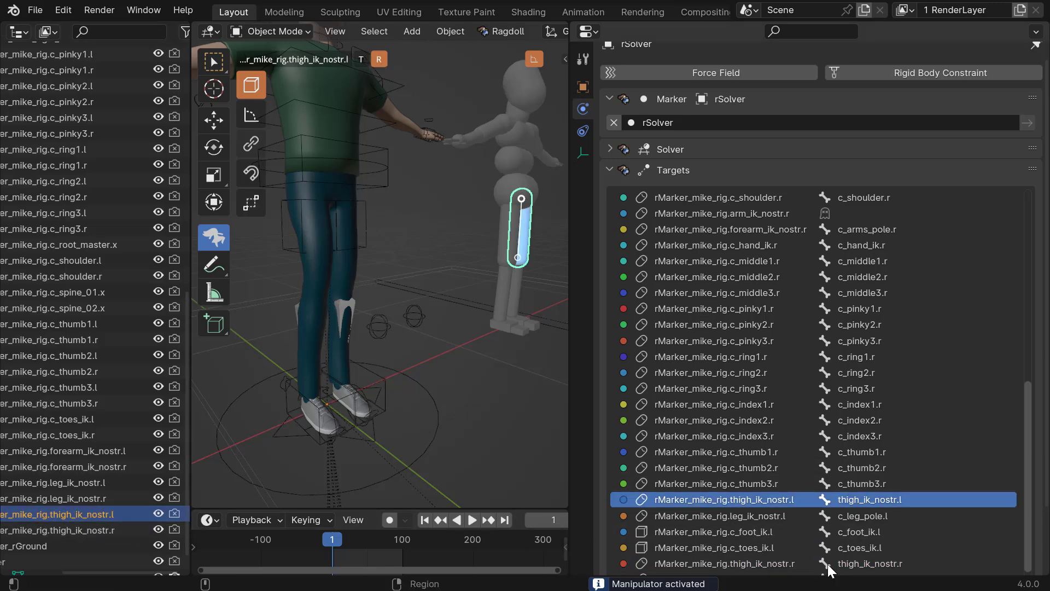
scroll(755, 457, "down", 3)
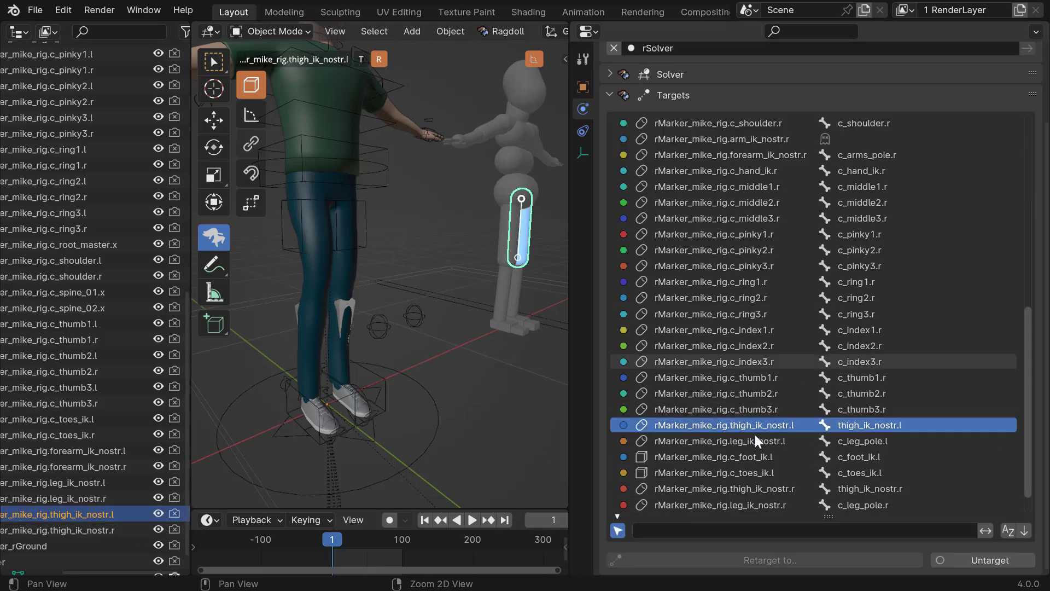
left_click(963, 559)
left_click(104, 530)
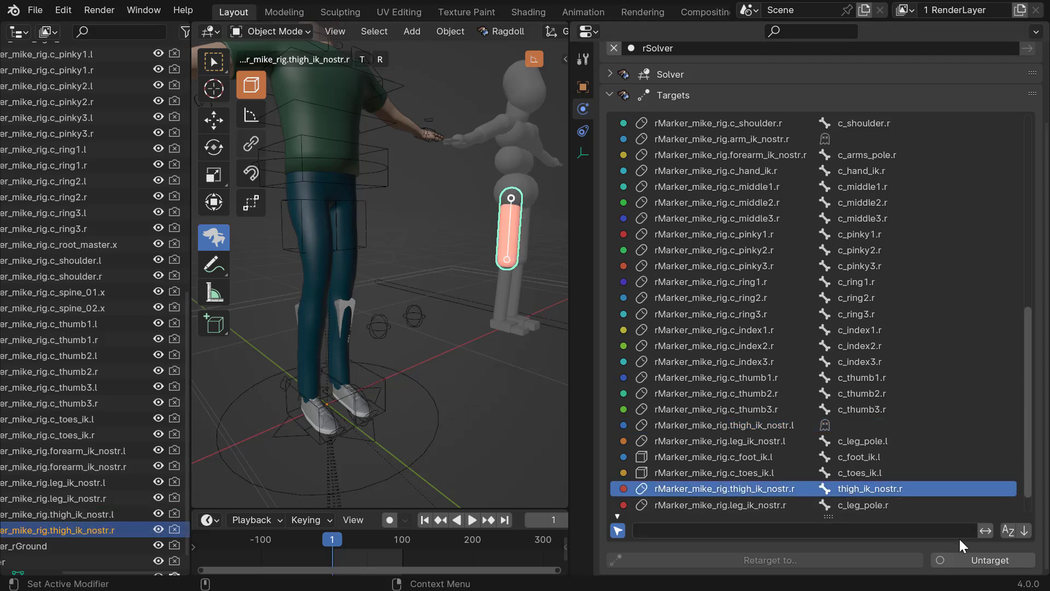
left_click(962, 557)
scroll(406, 284, "down", 3)
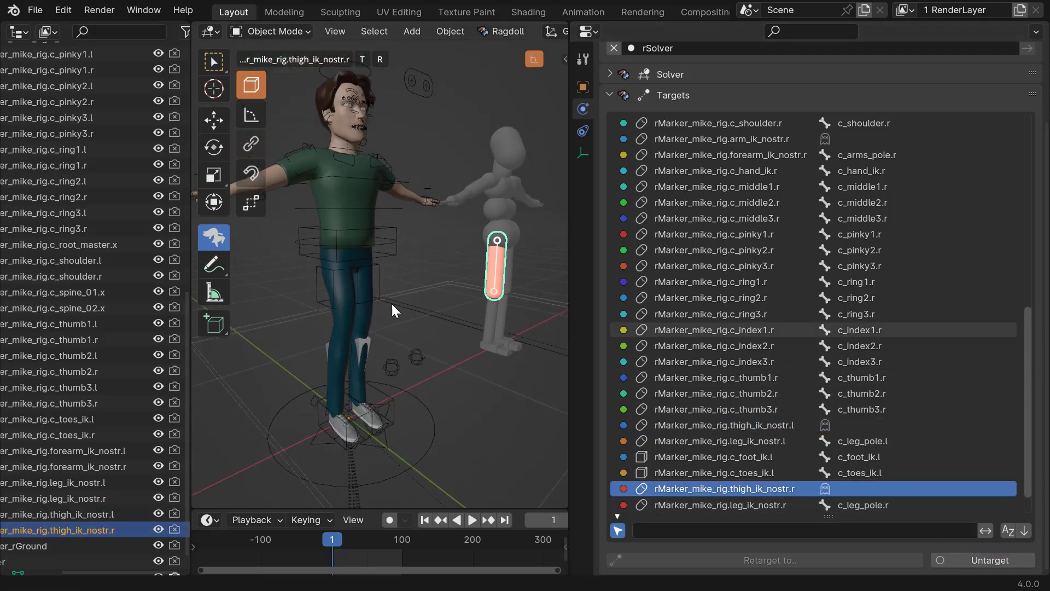
middle_click_drag(401, 307, 307, 245)
middle_click_drag(326, 200, 332, 198)
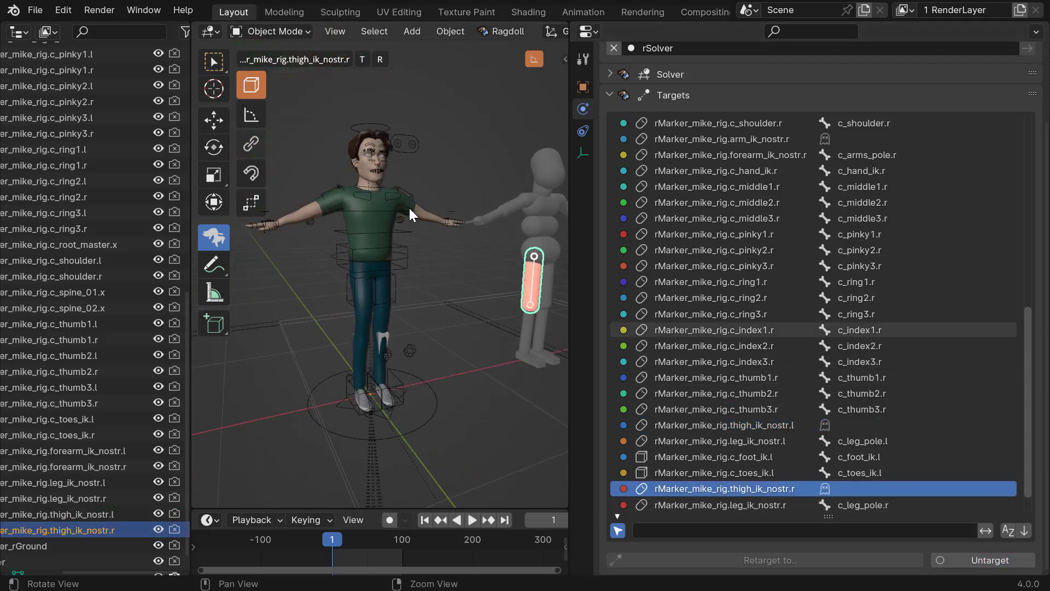
middle_click_drag(411, 217, 369, 287)
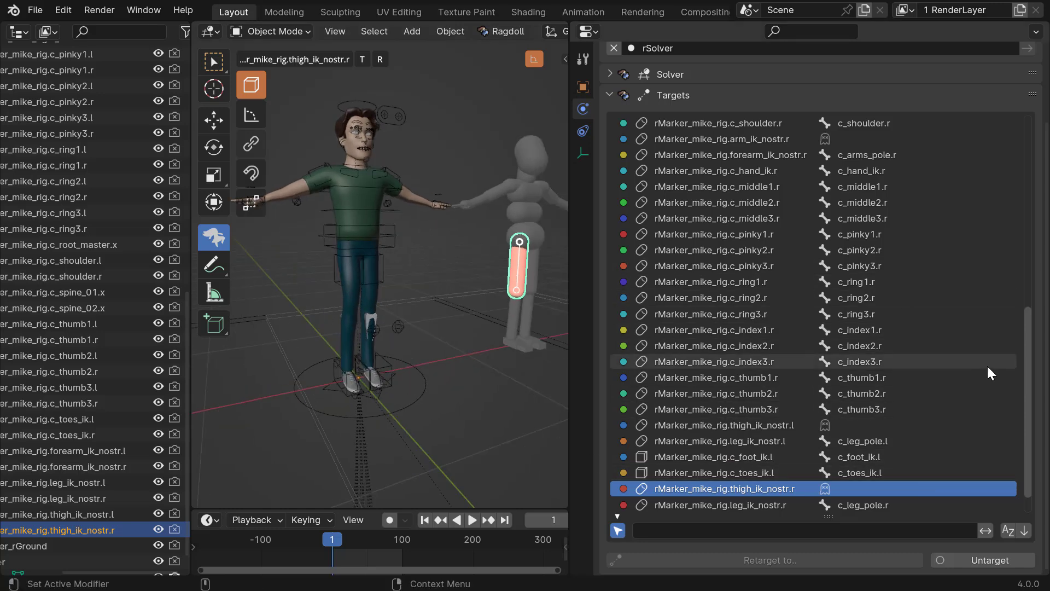
mouse_move(339, 235)
middle_mouse_down()
mouse_move(410, 280)
mouse_move(346, 242)
mouse_move(362, 264)
mouse_move(350, 258)
mouse_move(324, 227)
mouse_move(365, 260)
mouse_move(331, 219)
middle_mouse_up()
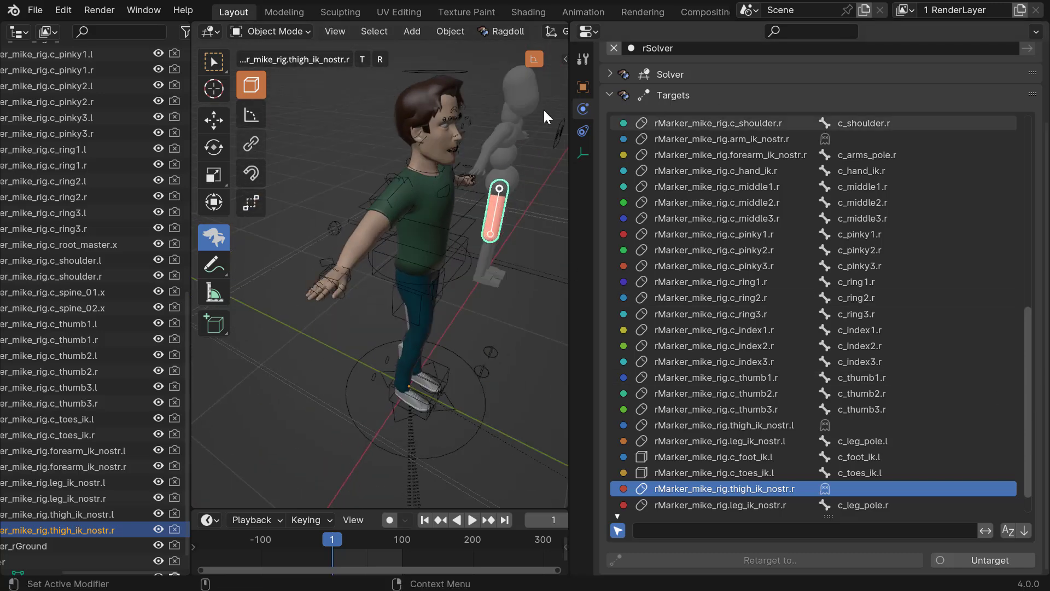
Step: Narrow the properties editor, leave the Ragdoll manipulator, and play the simulation briefly with character and markers both in view
left_click_drag(567, 163, 809, 202)
left_click(537, 189)
scroll(536, 186, "down", 6)
left_click_drag(536, 186, 516, 171, "alt")
key("q")
middle_click_drag(515, 169, 375, 204, "alt")
right_click_drag(375, 203, 461, 288, "alt")
key("space")
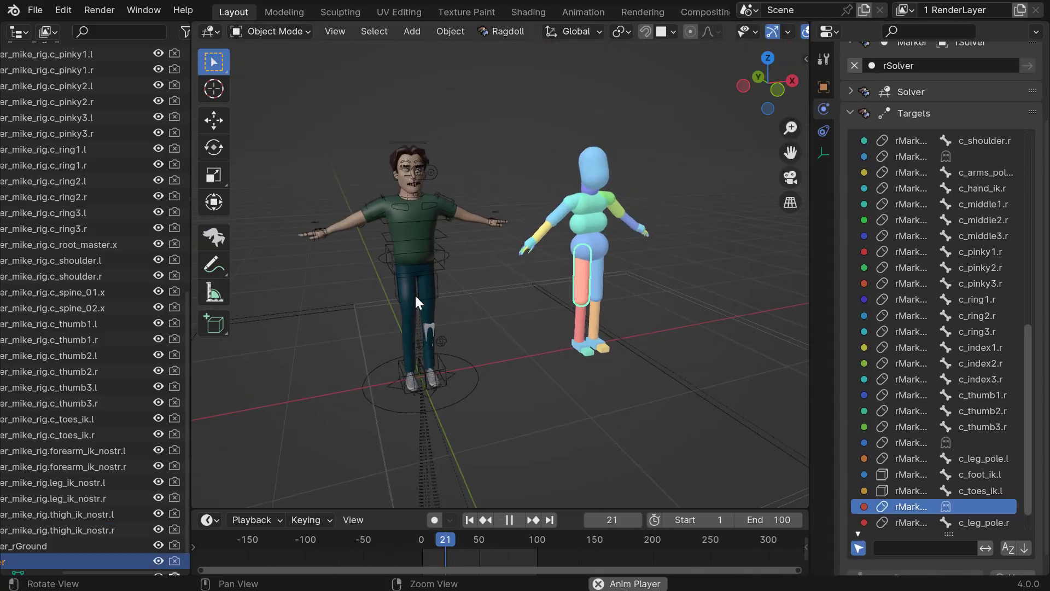
key("Escape")
Step: Set the scene's end frame to 50 and record the Ragdoll simulation onto the marker targets with Update Viewport enabled
left_click(768, 521)
type("50")
key("Return")
left_click(497, 31)
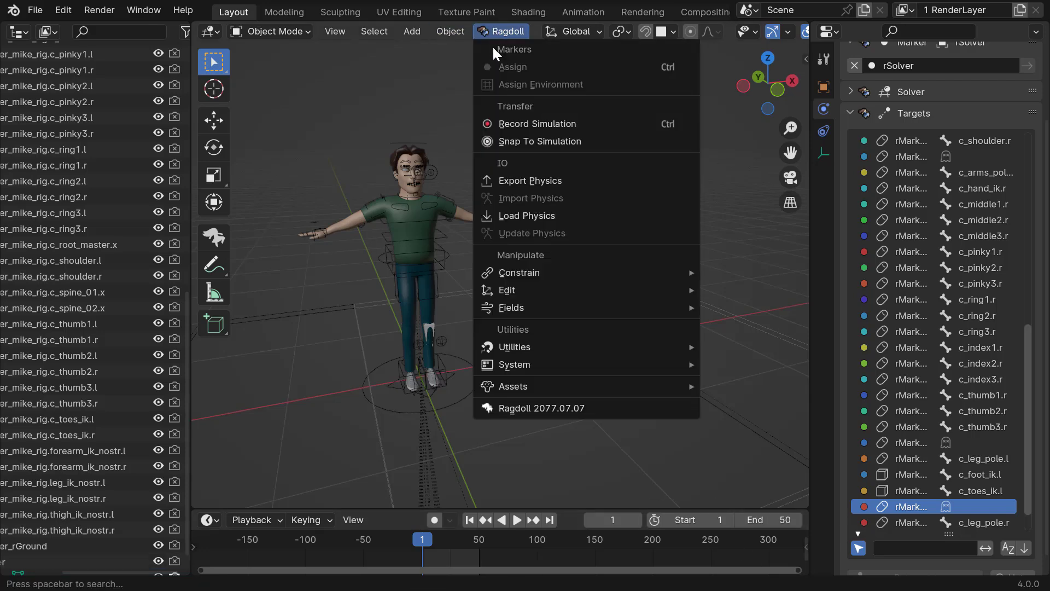
left_click(535, 124)
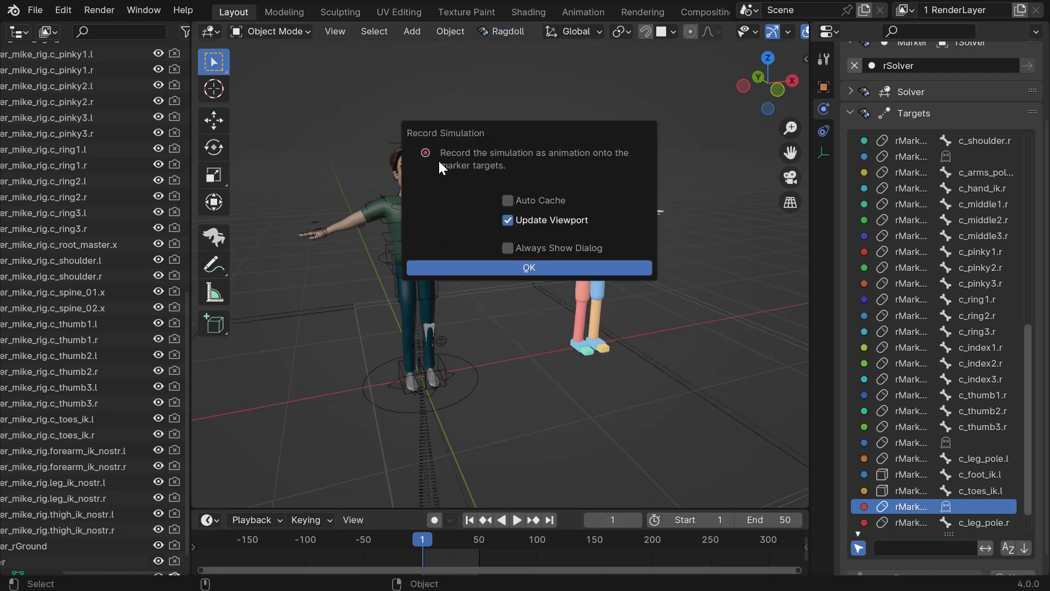
left_click(479, 267)
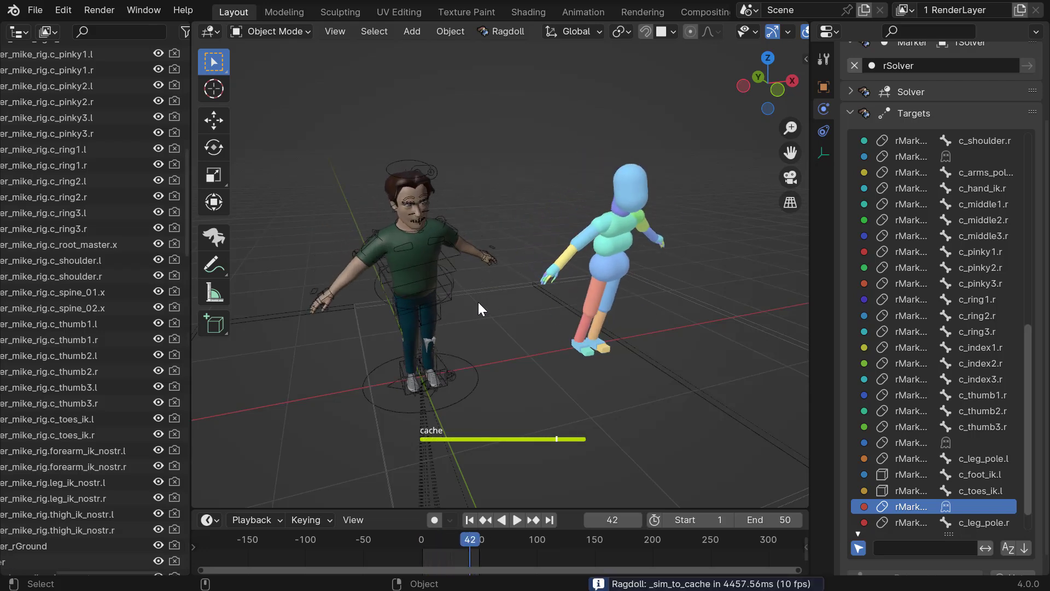
Step: Play back the recorded animation and examine the character's motion against the markers from the front and side
key("space")
middle_click_drag(497, 254, 569, 294)
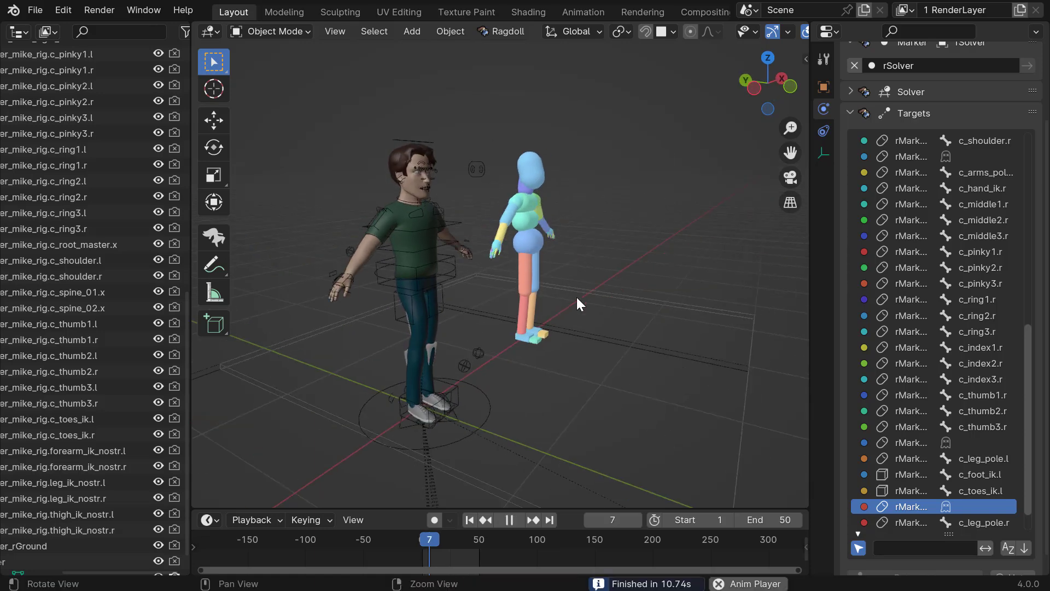
key("space")
left_click_drag(517, 298, 547, 301, "alt")
left_click_drag(580, 308, 794, 333)
key("space")
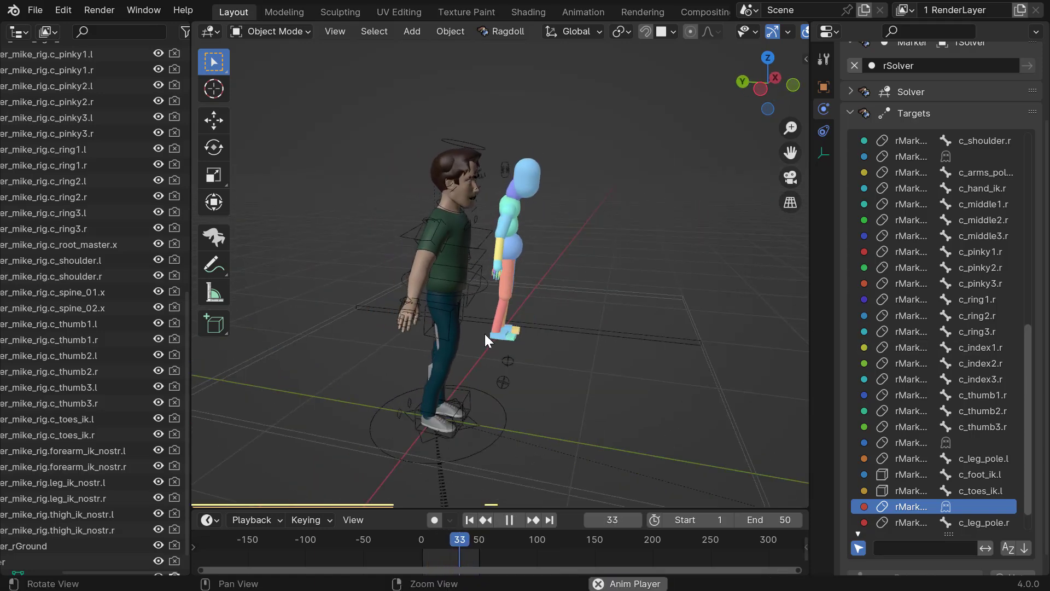
middle_click_drag(481, 334, 563, 342)
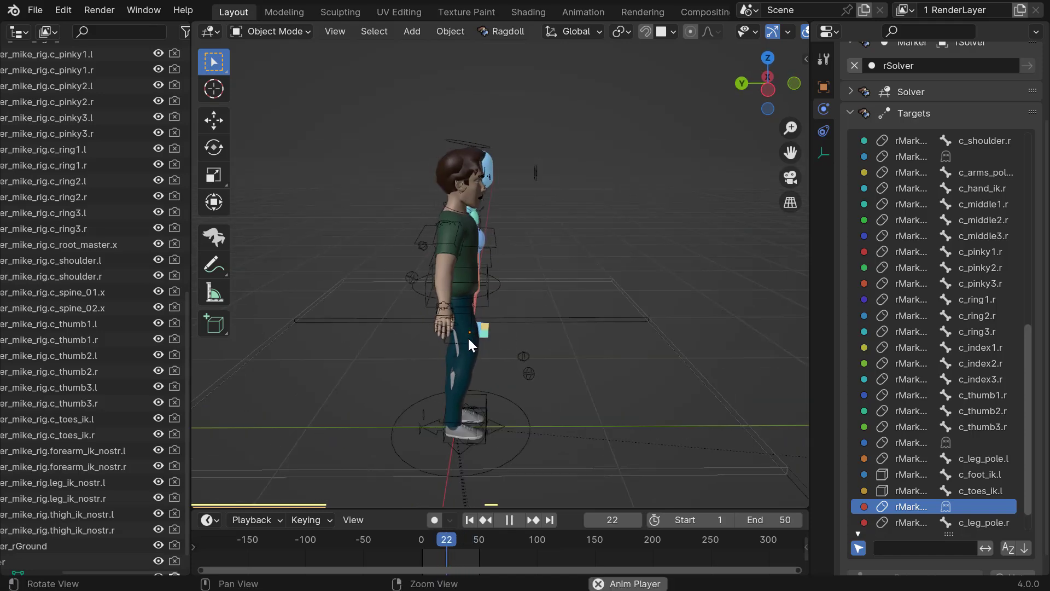
middle_click_drag(474, 346, 432, 322)
key("space")
Step: Play the recorded animation with the rig in Pose Mode and examine how the elbow pole controls move with the body
left_click_drag(369, 266, 210, 235)
left_click(360, 263)
left_click(359, 265)
left_click_drag(359, 272, 378, 282, "alt")
key("space")
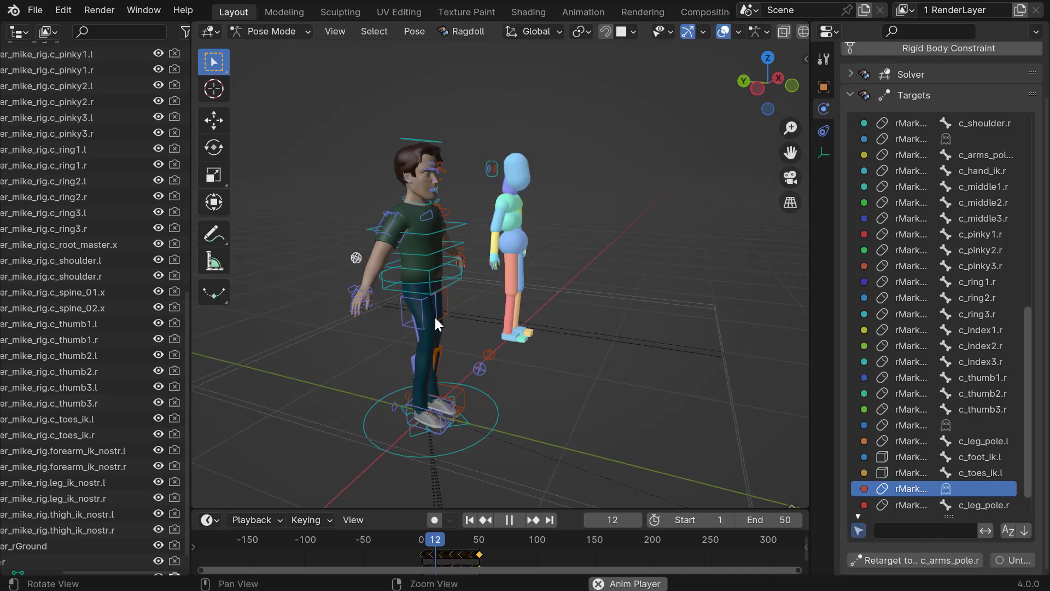
middle_click_drag(453, 326, 504, 329)
key("space")
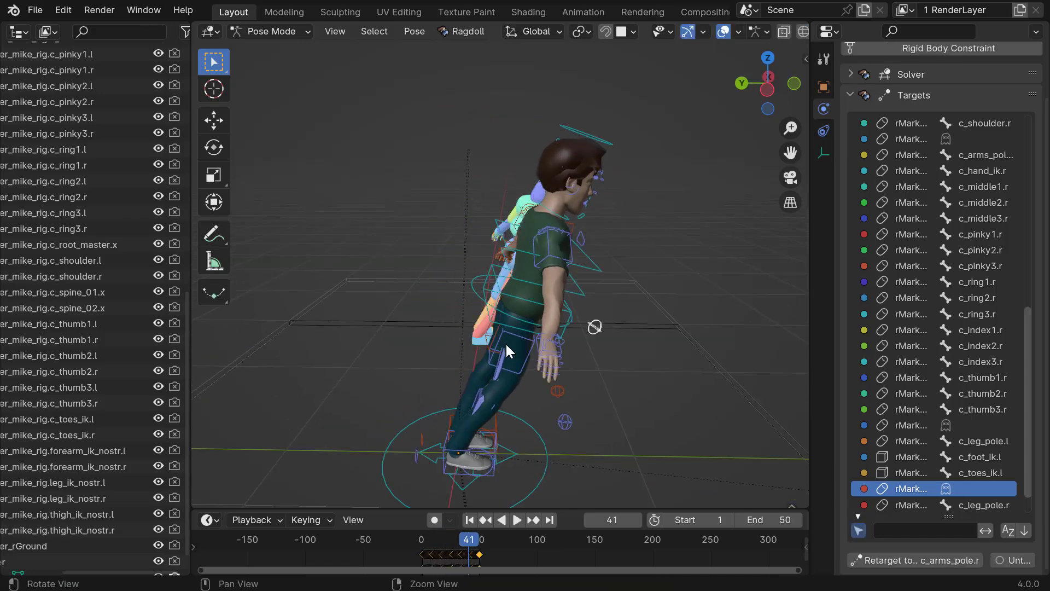
left_click_drag(534, 348, 102, 265)
left_click(367, 266)
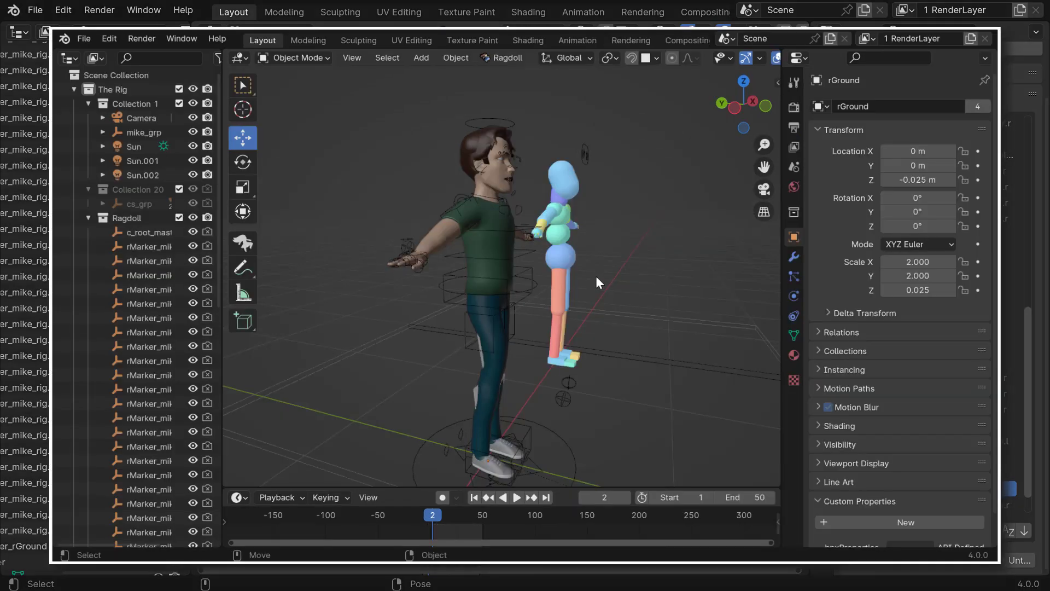
Step: Put mike_rig into Pose Mode and select the left elbow pole control behind the character
middle_click_drag(541, 314, 467, 264)
left_click(467, 263)
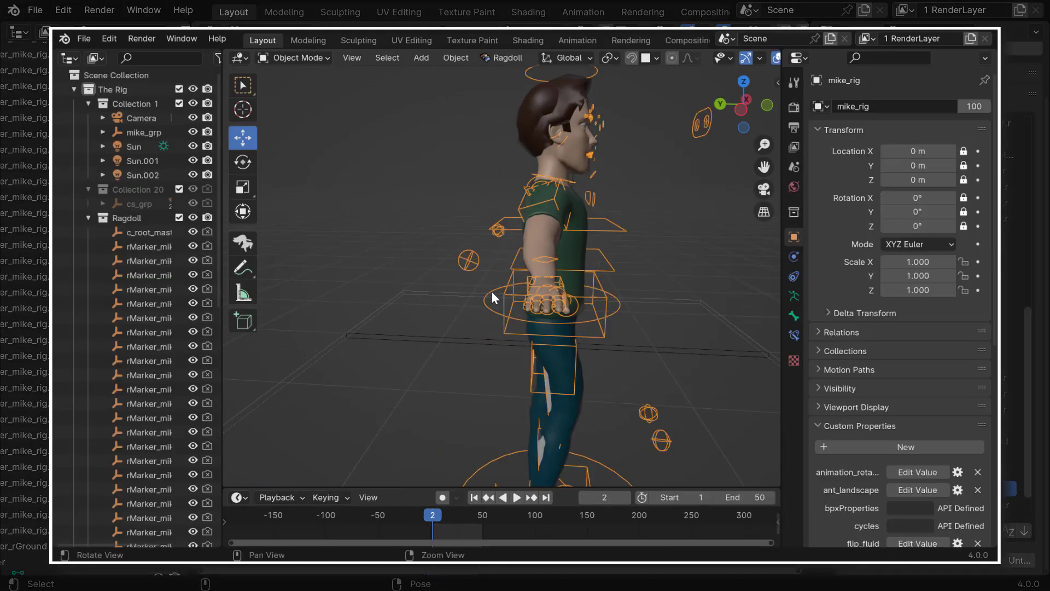
key("ctrl+Tab")
left_click(468, 260)
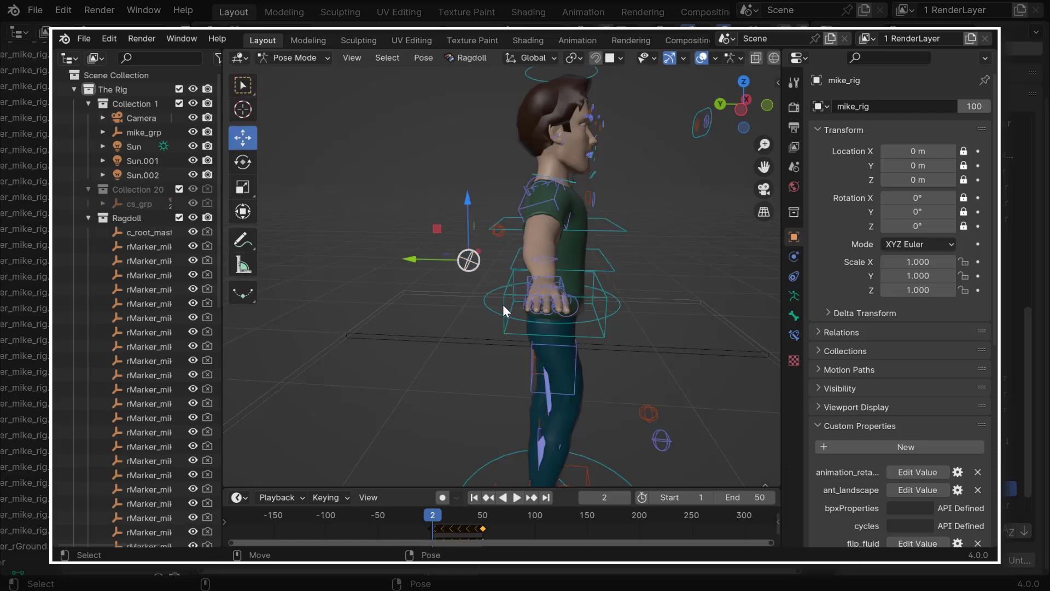
Step: Try rotating the root control at the hips and moving the left elbow pole control, undoing each change
left_click(601, 323)
key("e")
left_click_drag(596, 289, 602, 299)
key("ctrl+z")
left_click(471, 264)
key("w")
left_click_drag(471, 264, 456, 232)
key("ctrl+z")
Step: Rotate the hip root control once more as a test, undo the rotation, and return to the selection tool
key("q")
left_click(605, 328)
key("e")
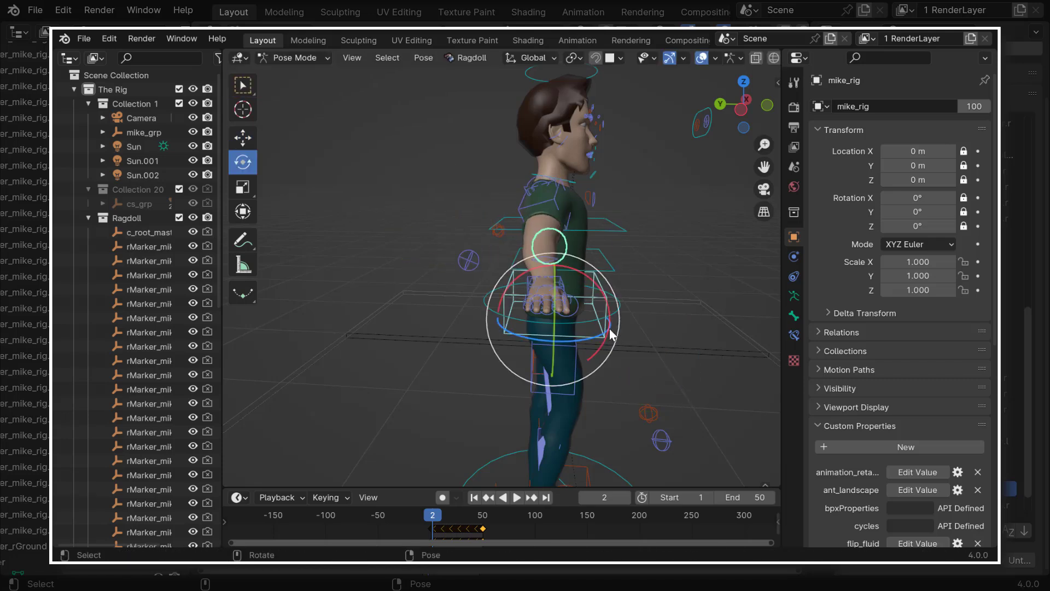
left_click_drag(599, 283, 601, 293)
key("ctrl+z")
key("q")
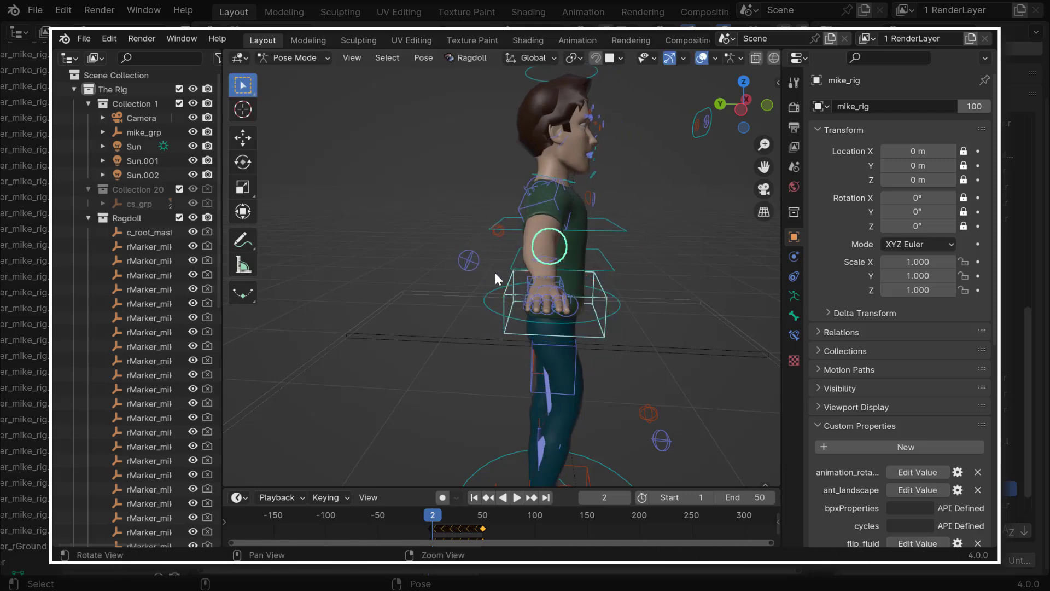
Step: Select the left elbow pole control and show its transform and pole_parent properties
middle_click_drag(497, 272, 495, 267)
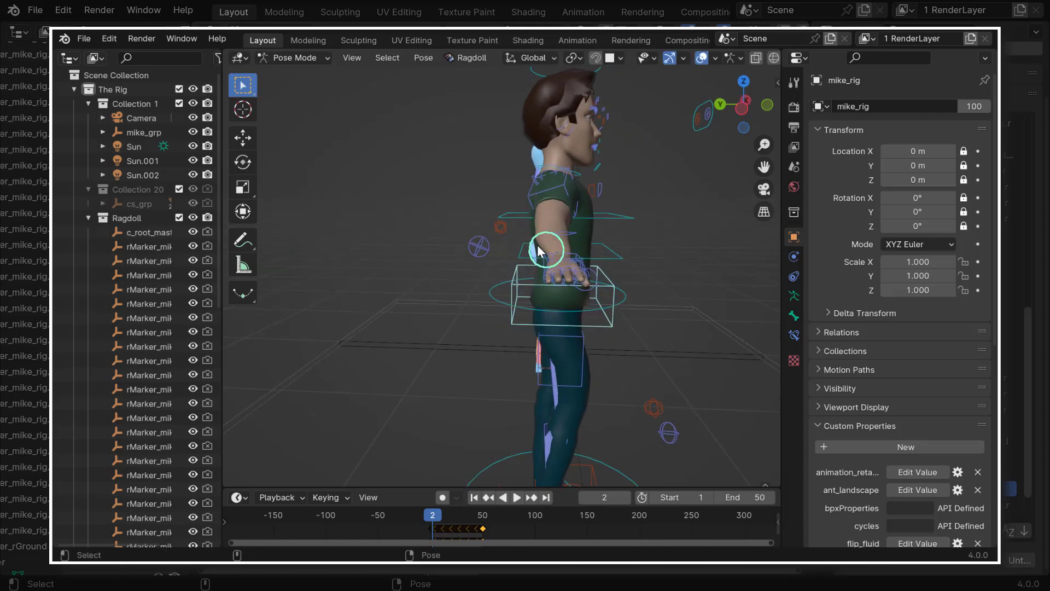
left_click(469, 248)
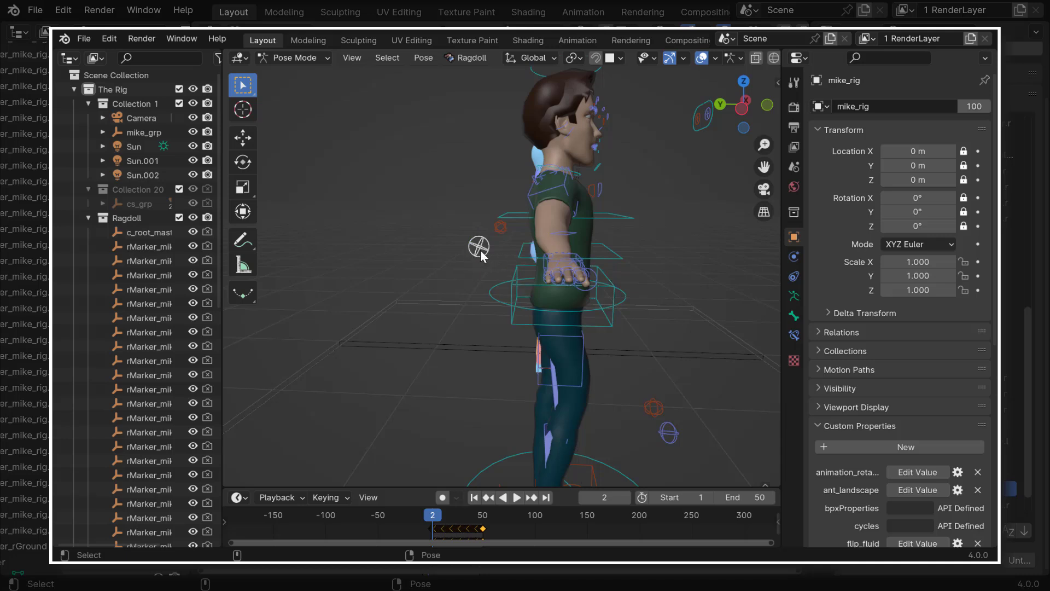
key("n")
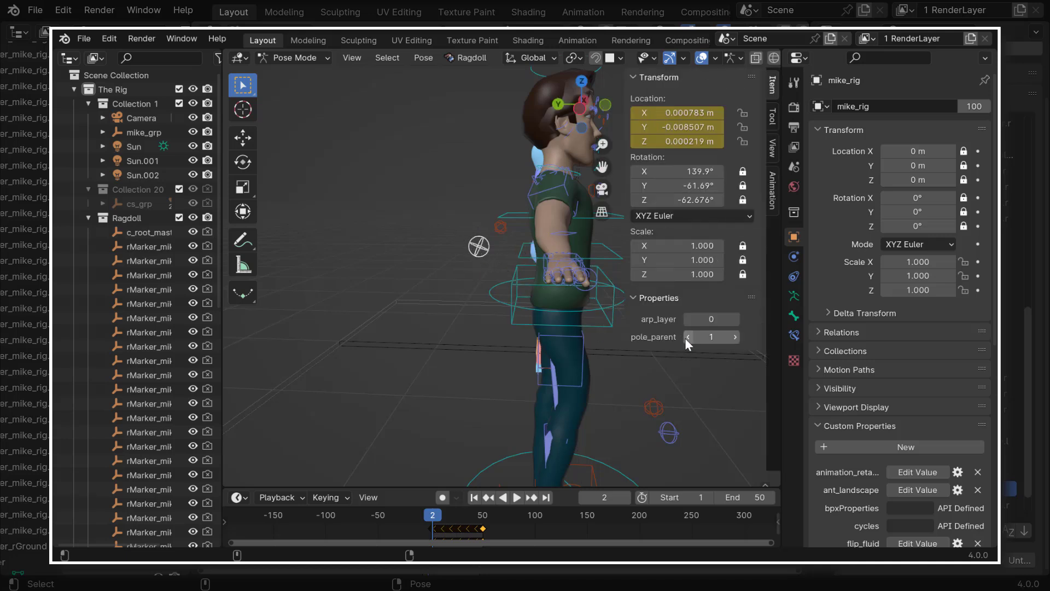
Step: Try rotating the hip root control to test the elbow pole's parenting, and undo the rotation
left_click(607, 284)
key("e")
left_click_drag(593, 270, 491, 224)
key("ctrl+z")
key("q")
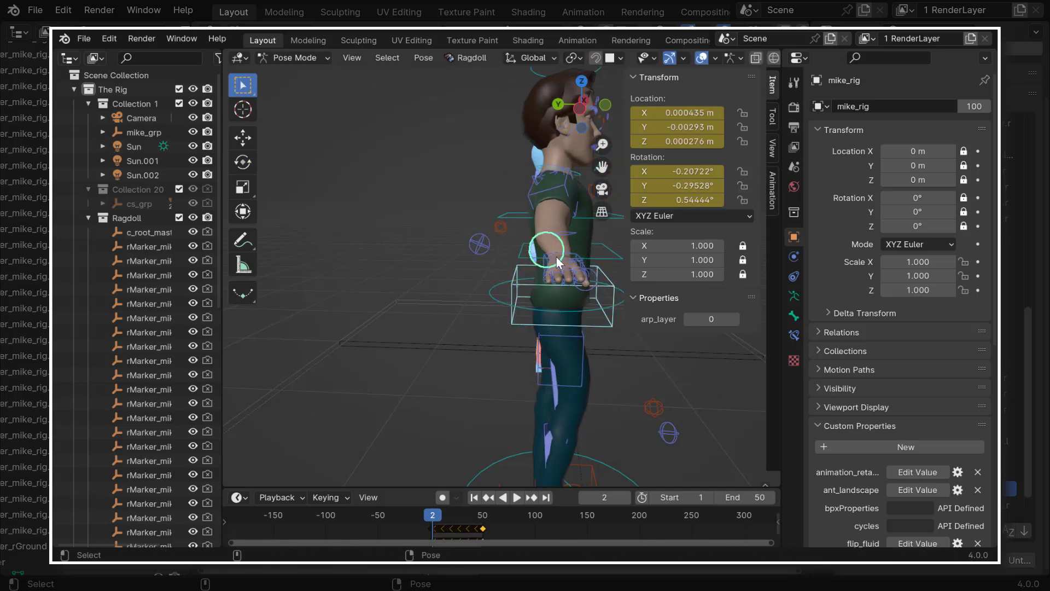
Step: Set the right elbow pole control's pole_parent to 0 and play back the animation with nothing selected
left_click(500, 228)
left_click_drag(565, 266, 548, 267, "alt")
left_click(688, 337)
scroll(450, 235, "down", 3)
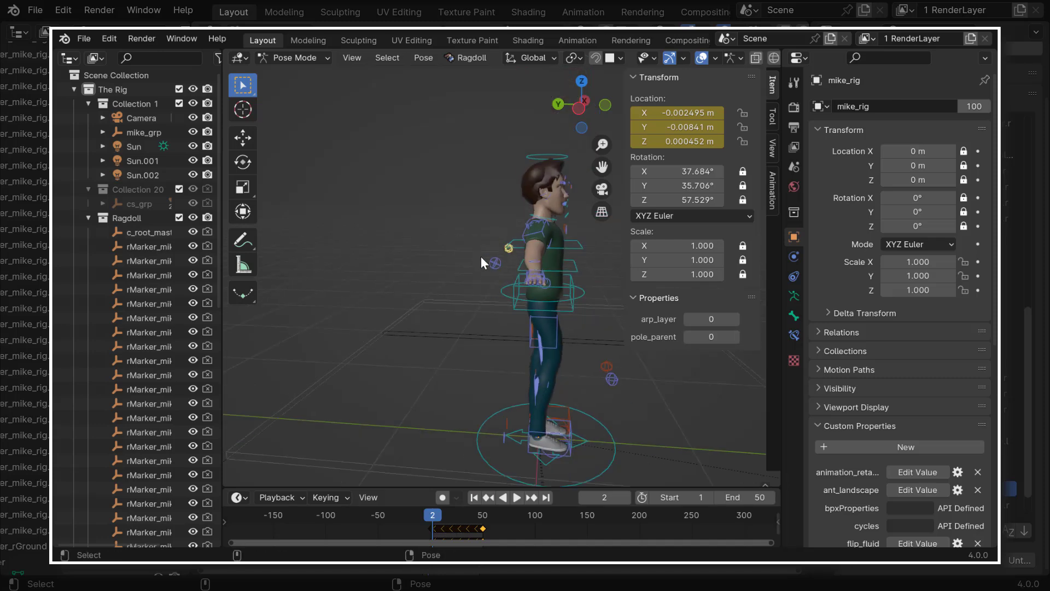
left_click(450, 235)
middle_click_drag(596, 302, 517, 278, "alt")
key("space")
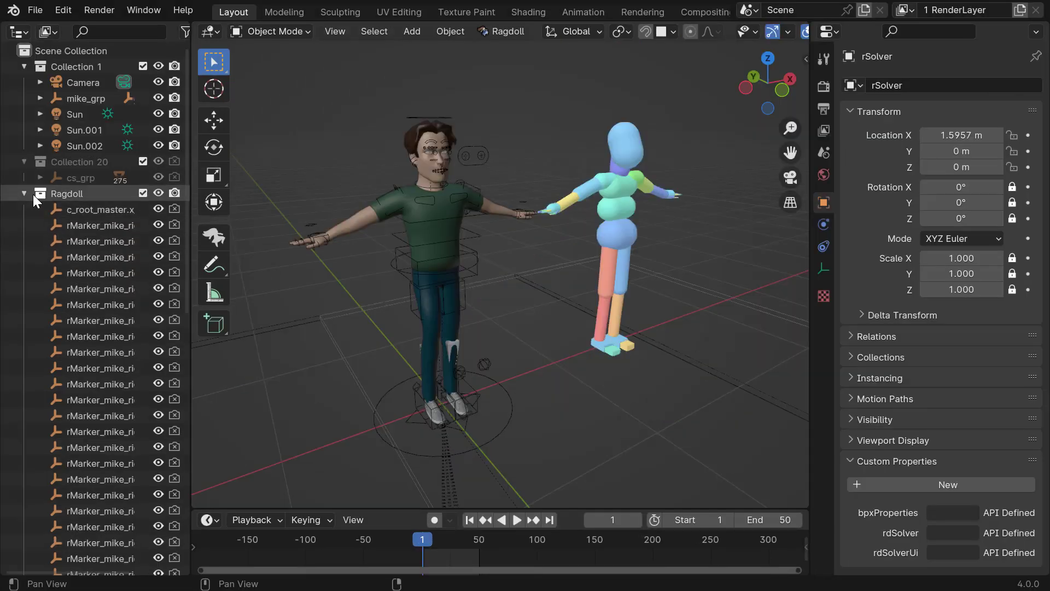
Step: Collapse the Ragdoll collection and save the scene as a new file named mike_saved_v001.blend
middle_click_drag(320, 136, 541, 281)
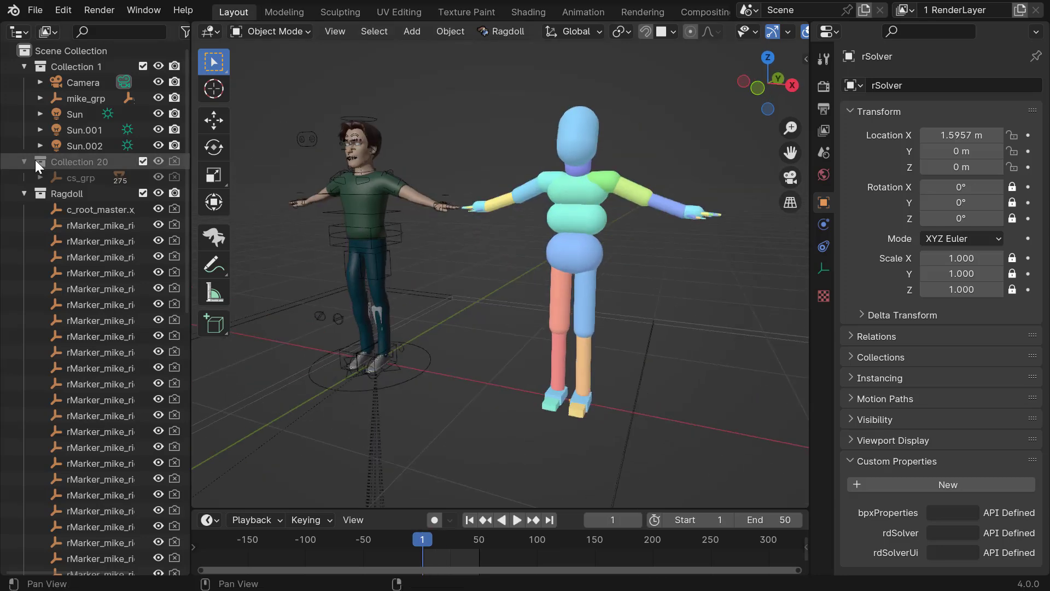
left_click(24, 193)
middle_click_drag(451, 177, 416, 163)
key("ctrl+shift+s")
left_click(331, 491)
left_click(321, 491)
type("_saved_v001.blend")
key("Return")
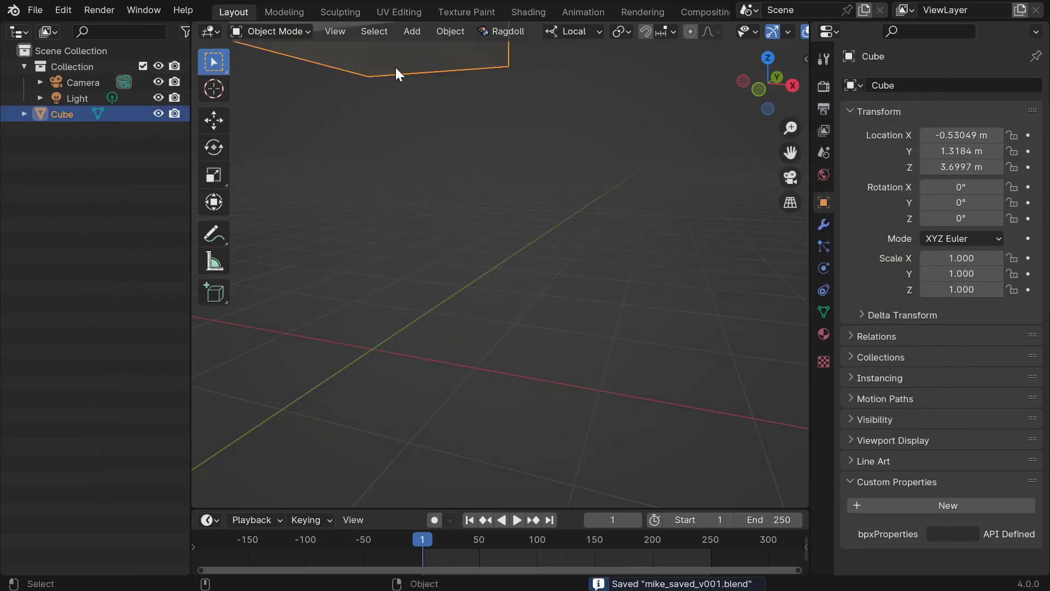
Step: Delete the default cube, examine the collections in mike_saved_v001.blend available for appending, and cancel the append
key("Delete")
left_click(35, 10)
left_click(64, 195)
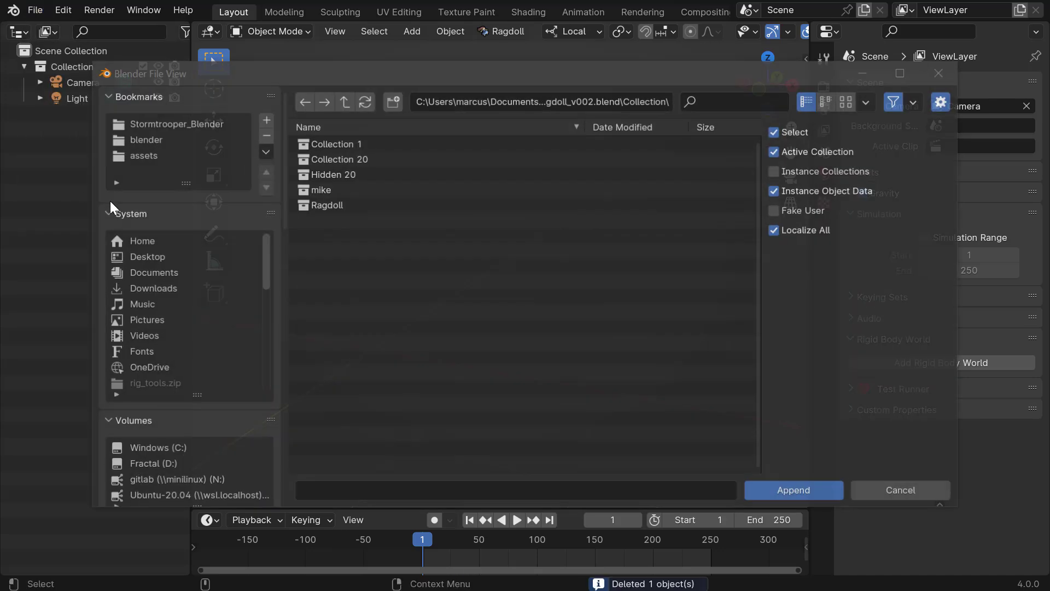
left_click(345, 101)
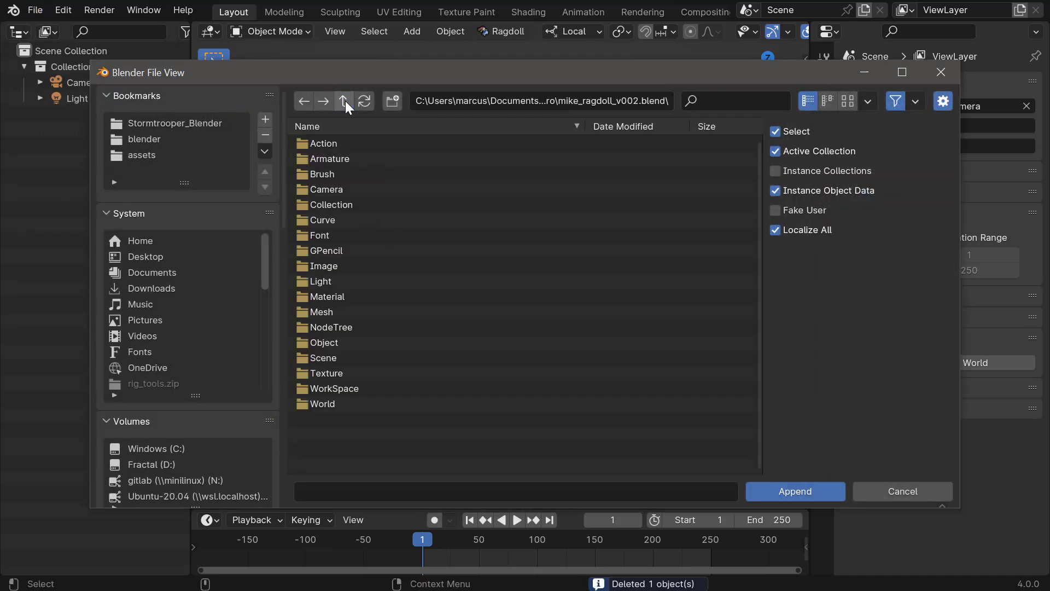
left_click(346, 101)
left_click(335, 191)
double_click(334, 188)
double_click(324, 205)
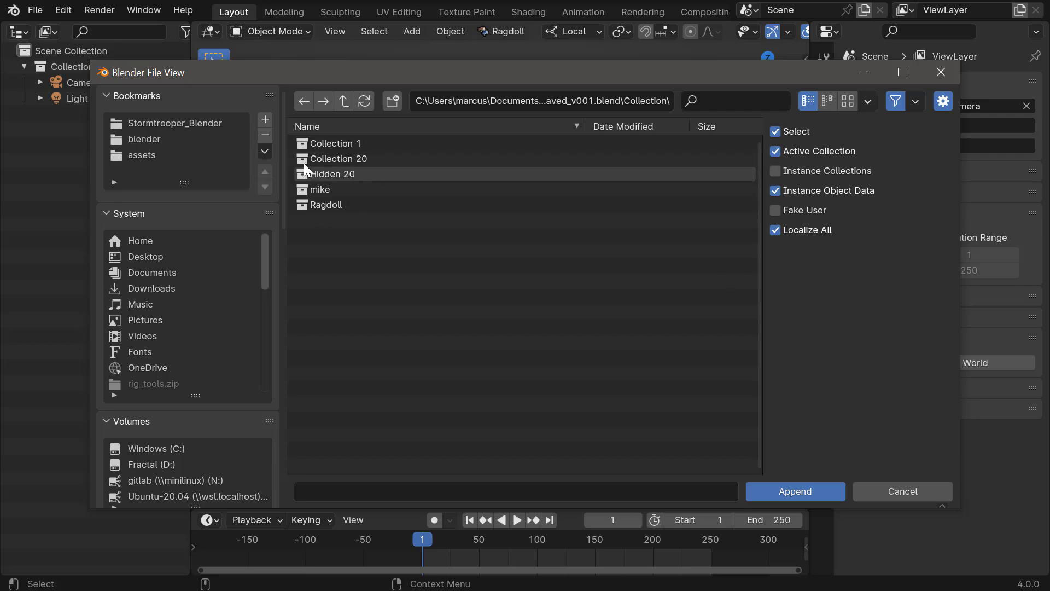
key("Escape")
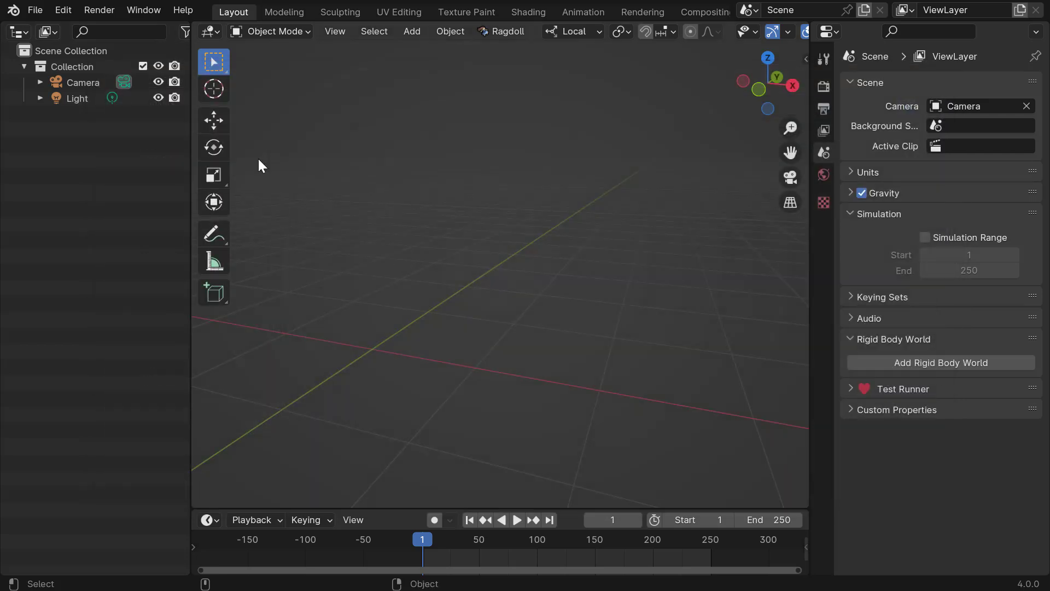
Step: Reopen the recently saved mike_saved_v001.blend and collapse Collection 1 and the Ragdoll collection
left_click(38, 11)
mouse_move(63, 63)
left_click(232, 64)
left_click(547, 322)
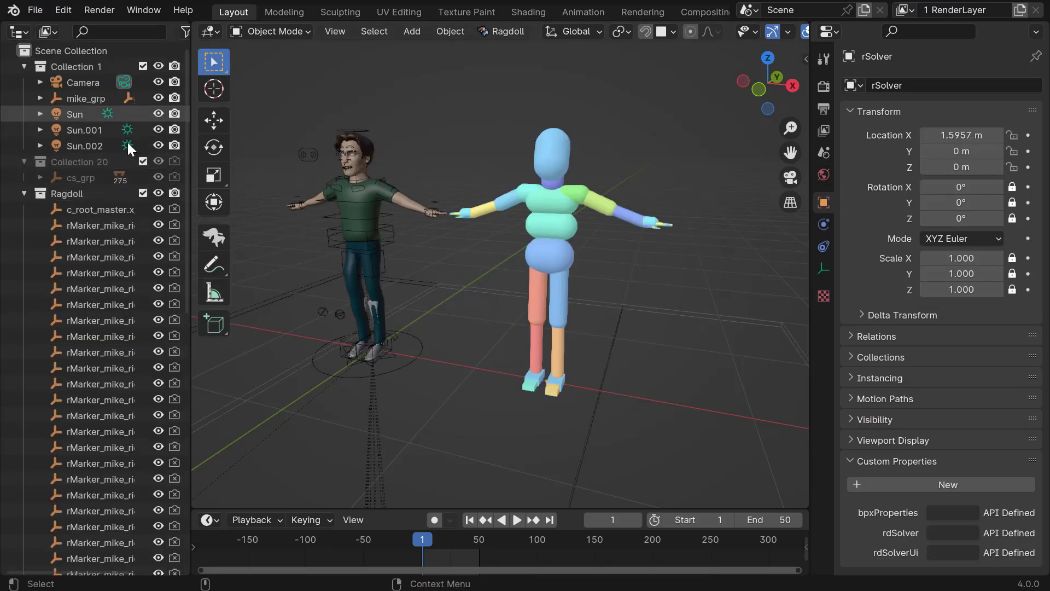
left_click(24, 66)
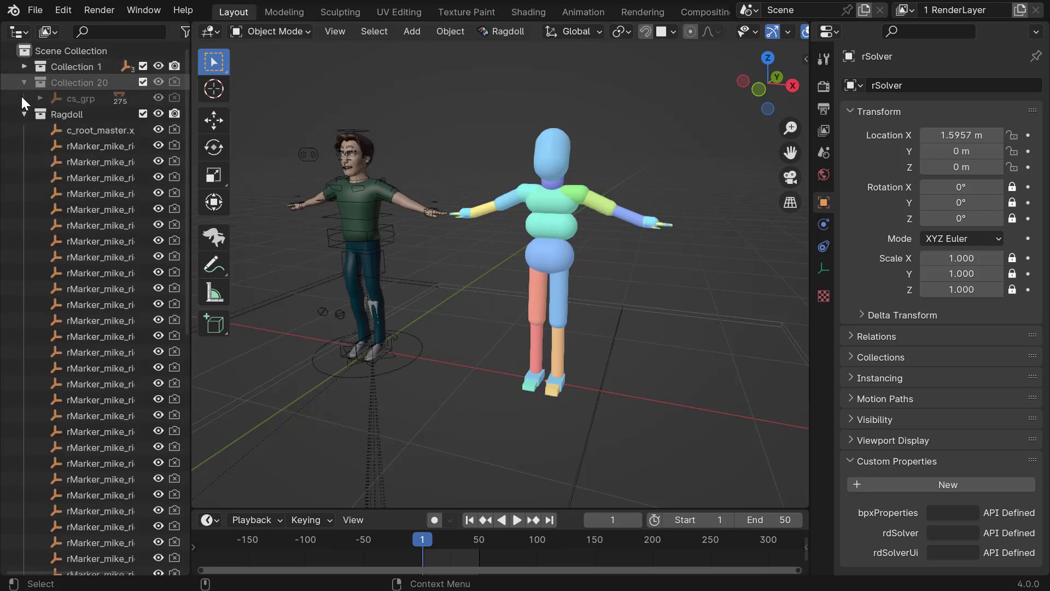
left_click(24, 114)
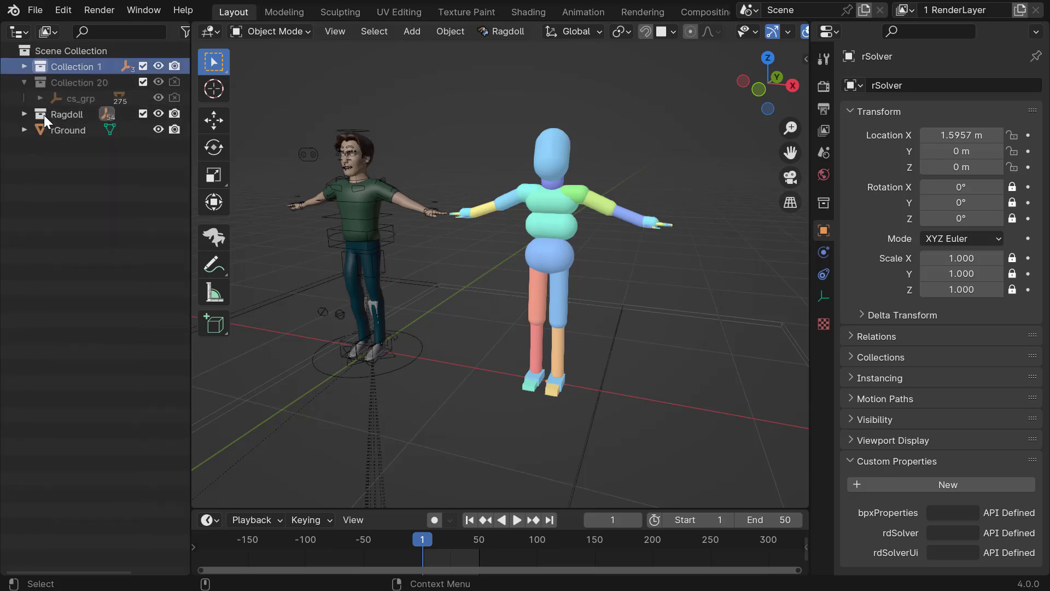
Step: Create a new collection at the top level of the scene using the operator search
left_click(45, 112)
left_click(58, 69)
left_click(64, 84, "ctrl")
left_click(77, 114, "ctrl")
left_click(86, 184)
key("F3")
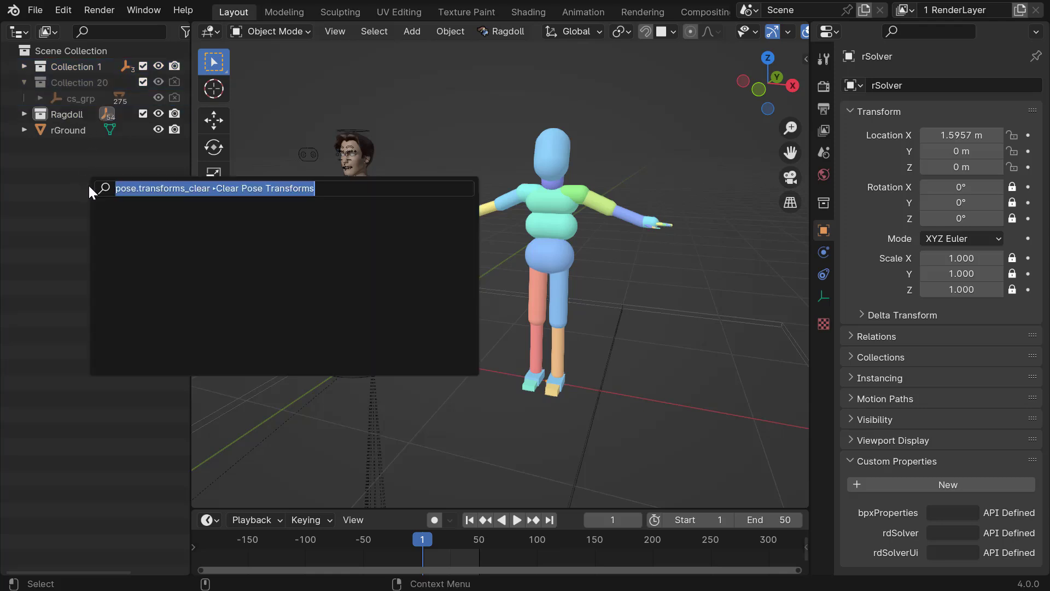
type("COLLEC")
key("Return")
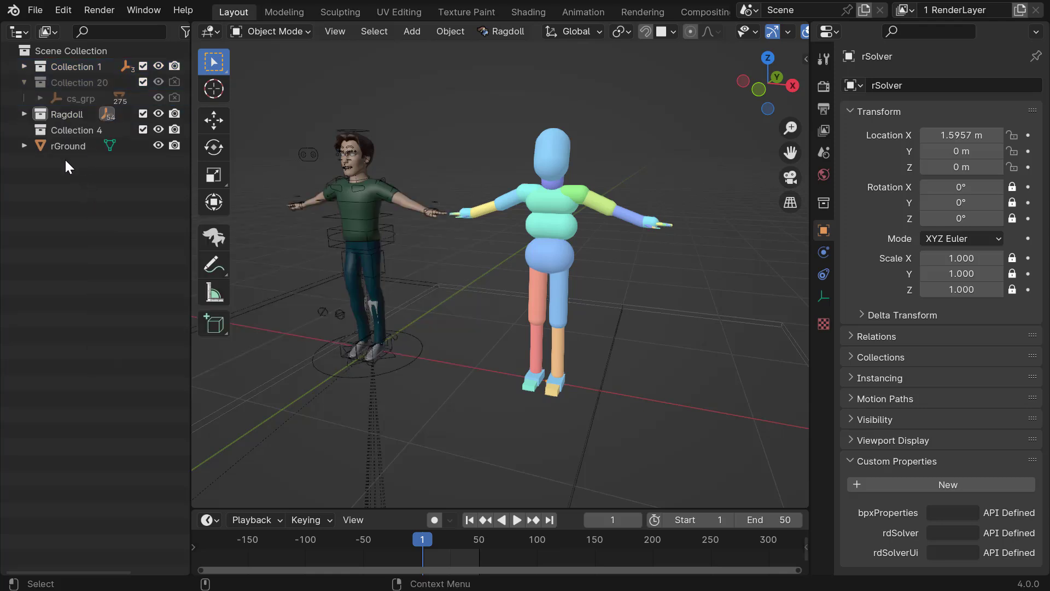
Step: Rename the new collection as The Rig
left_click(73, 130)
double_click(73, 130)
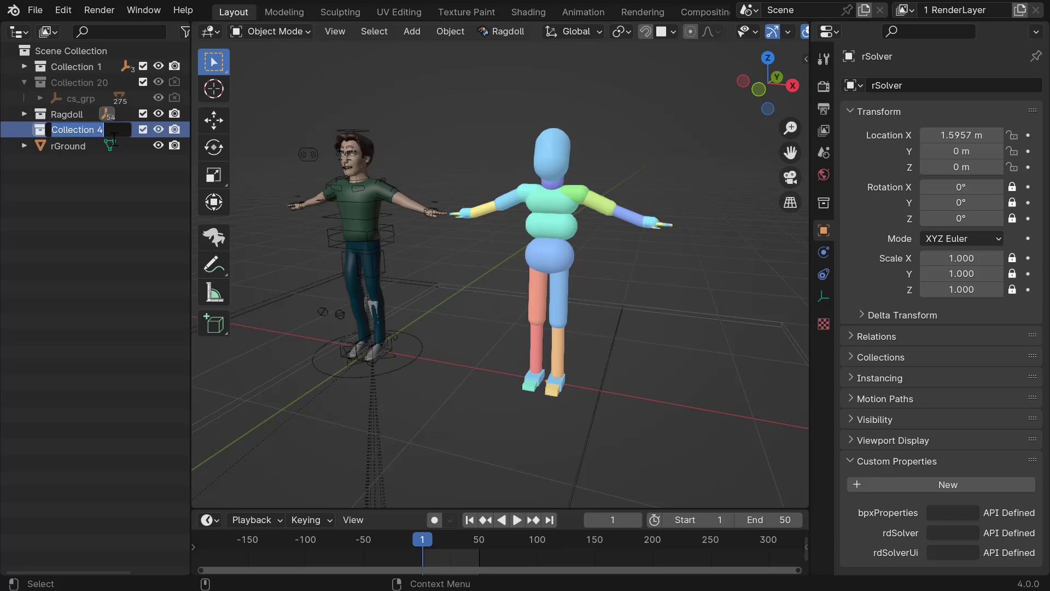
type("The Rig")
key("Return")
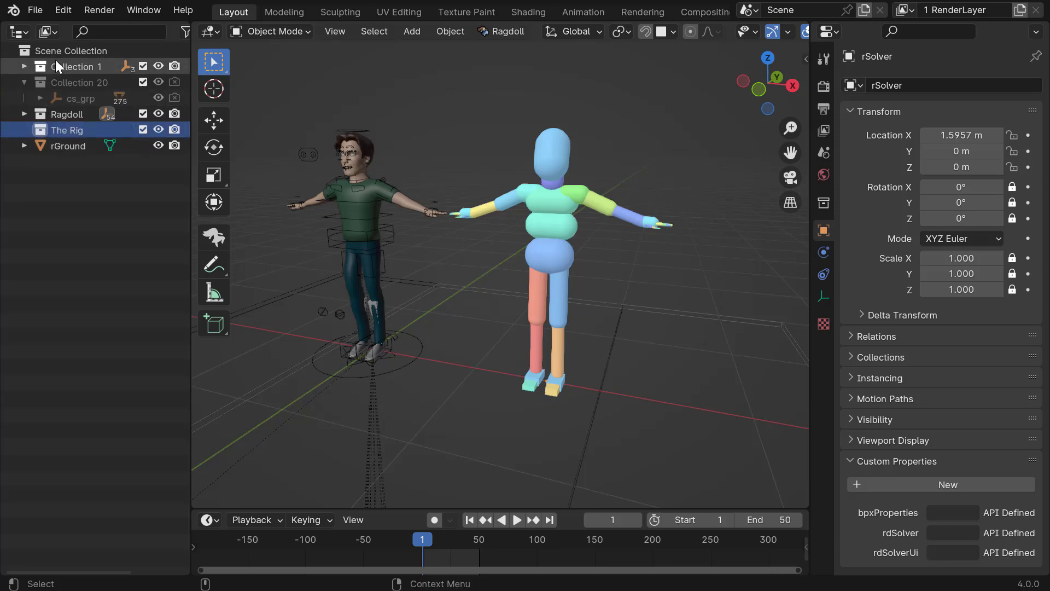
Step: Move Collection 1, Collection 20, Ragdoll and rGround into The Rig collection, and collapse it
left_click(57, 65)
left_click(24, 82)
left_click(71, 97, "shift")
left_click(103, 130, "ctrl")
left_click_drag(83, 103, 69, 72)
key("ctrl+z")
left_click_drag(70, 133, 74, 65)
left_click(74, 65)
left_click(23, 68)
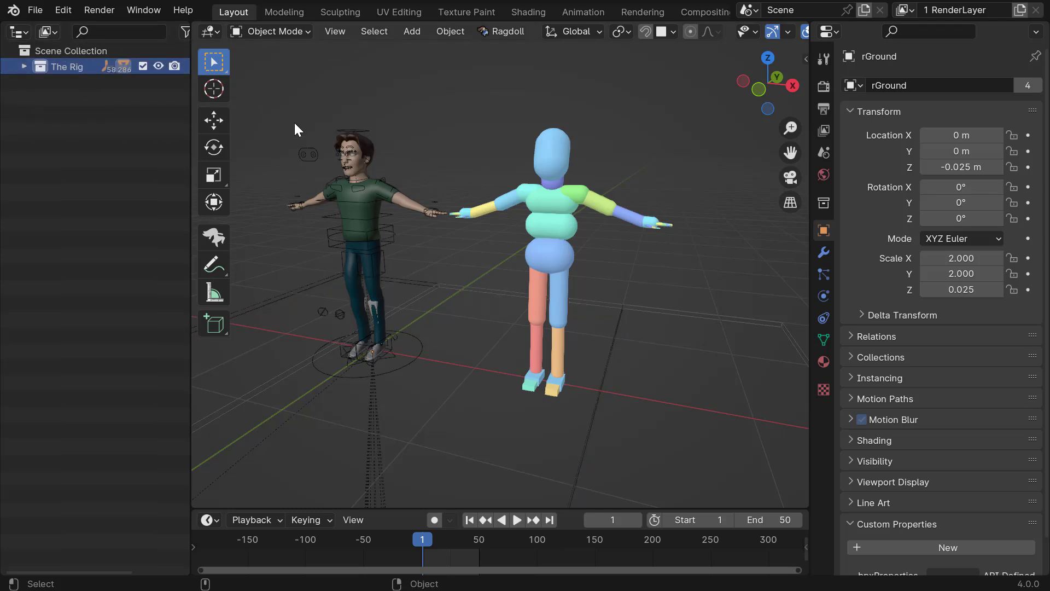
Step: Save the reorganized rig file and start a new General scene
key("ctrl+s")
key("ctrl+n")
left_click(333, 150)
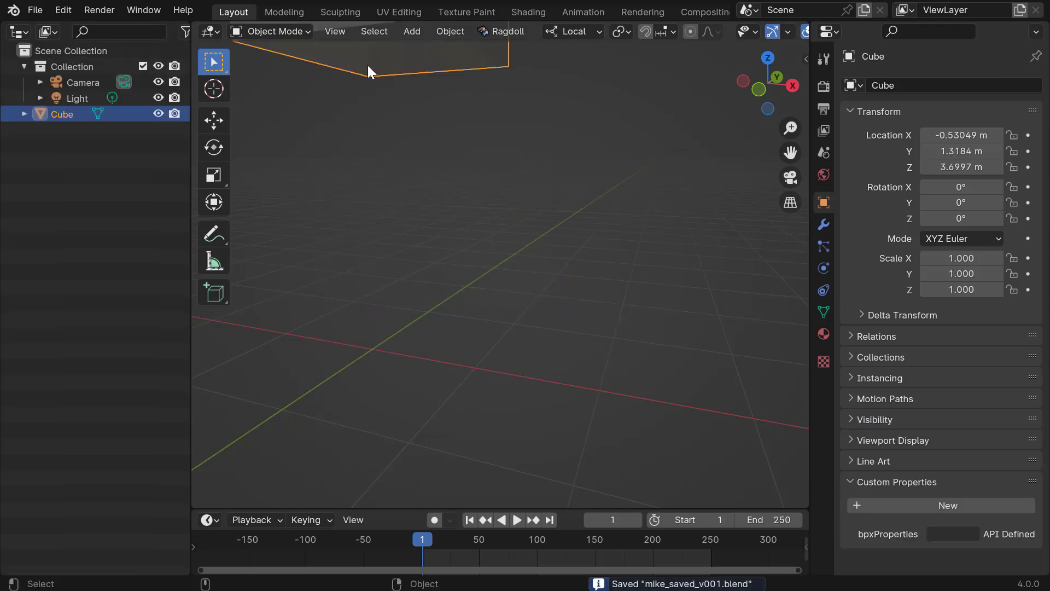
Step: Delete the default cube and append The Rig collection from mike_saved_v001.blend
key("Delete")
left_click(42, 10)
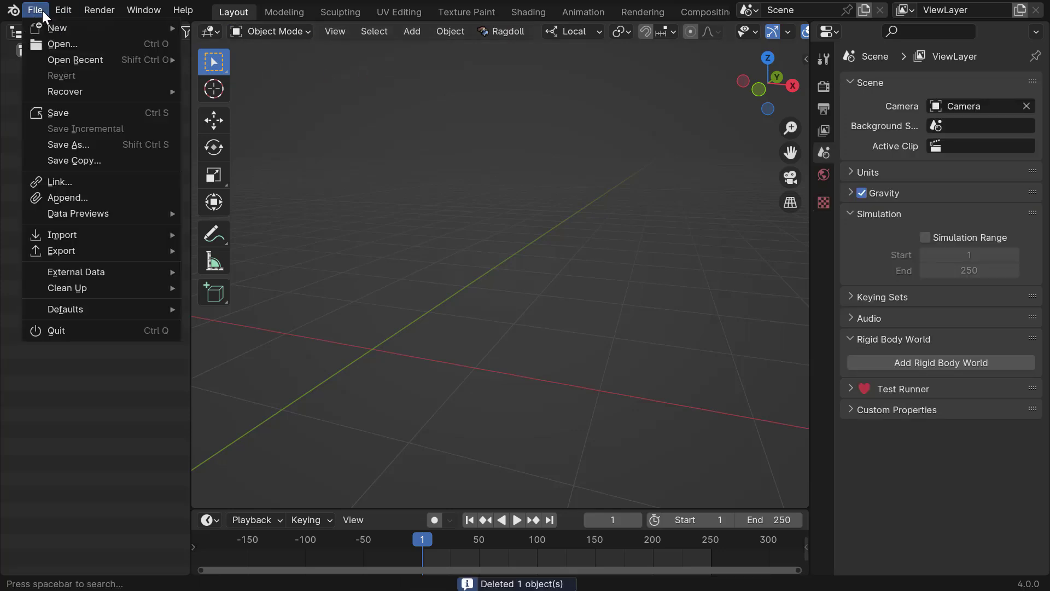
left_click(73, 198)
left_click(345, 101)
left_click(344, 101)
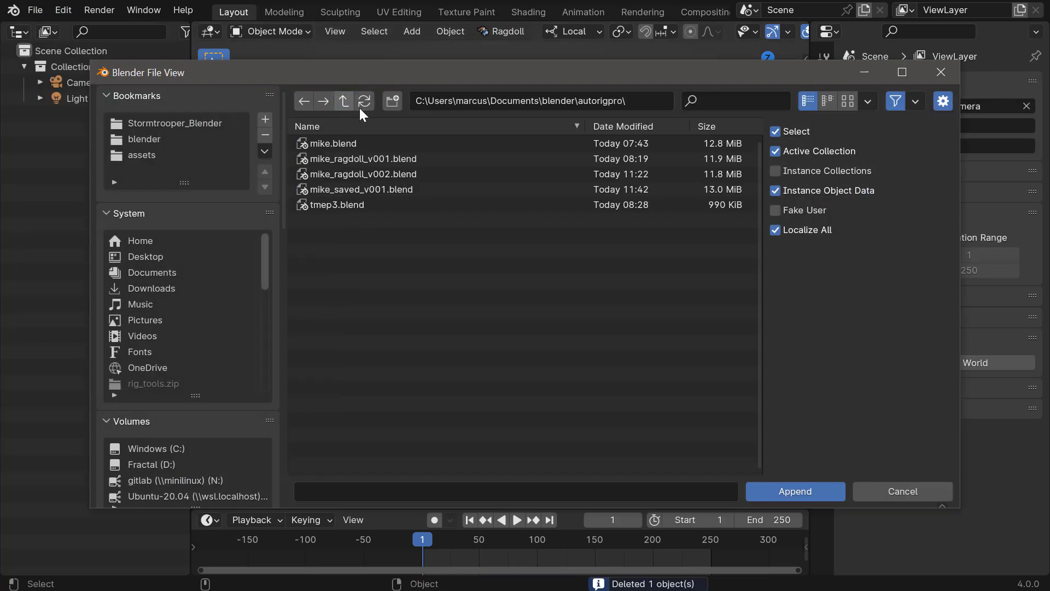
double_click(360, 190)
double_click(325, 204)
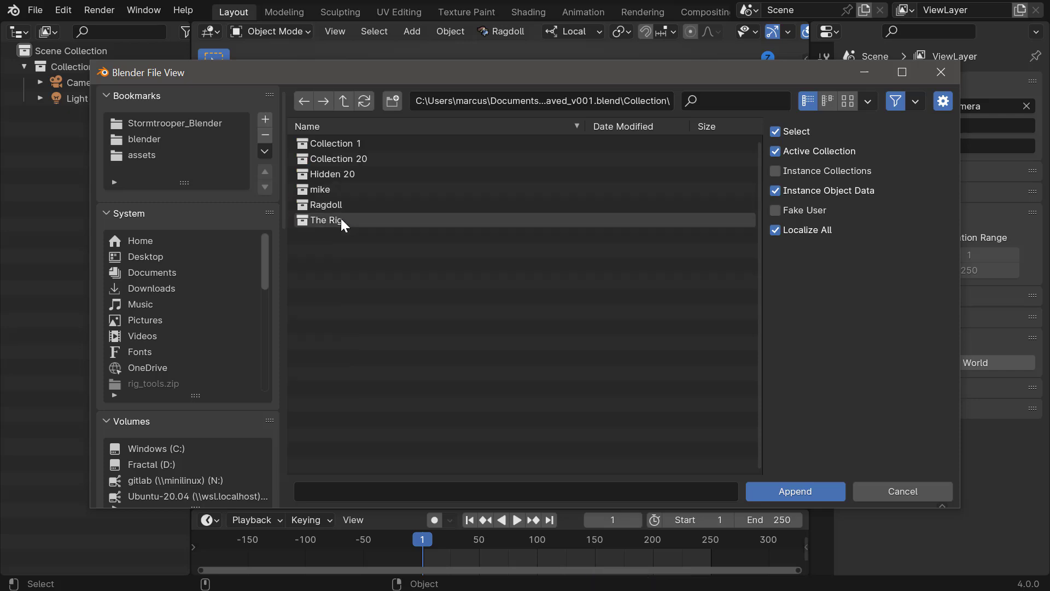
left_click(317, 220)
left_click(747, 493)
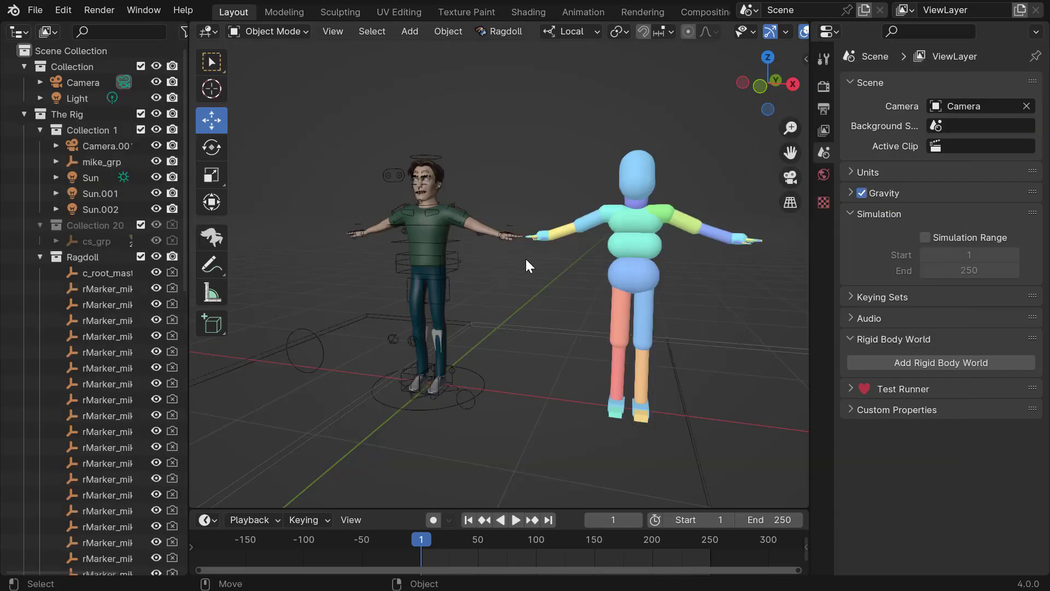
Step: Play the appended rig's simulation and inspect the character and its ragdoll from several angles
middle_click_drag(511, 304, 582, 319)
key("space")
key("Escape")
left_click(480, 281)
mouse_move(522, 304)
middle_mouse_down()
mouse_move(502, 312)
mouse_move(509, 280)
mouse_move(470, 290)
middle_mouse_up()
left_click(505, 279)
left_click(466, 279)
left_click_drag(469, 280, 530, 298, "alt")
key("space")
key("Escape")
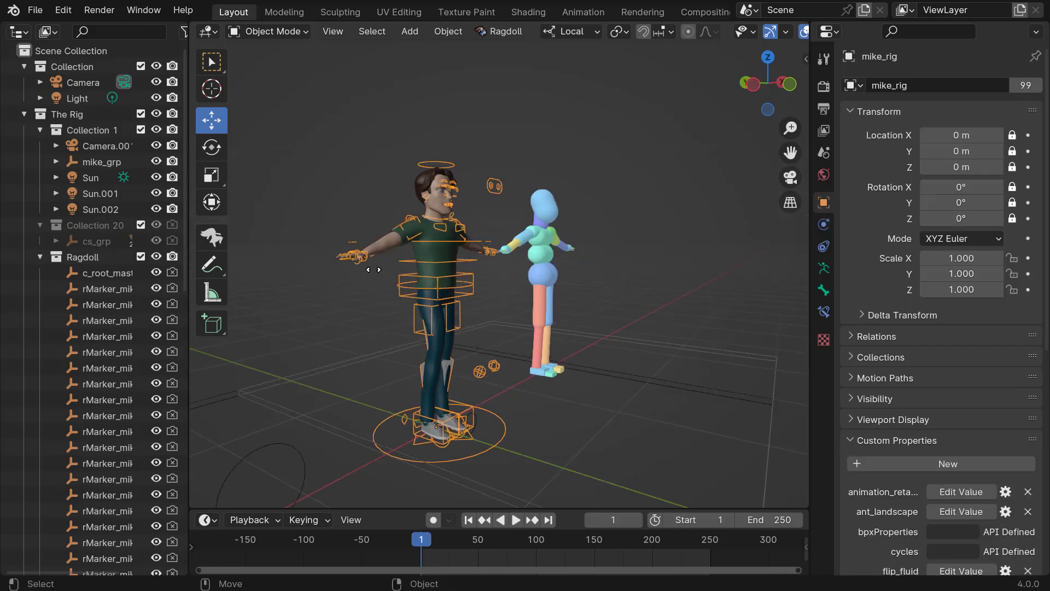
left_click_drag(451, 271, 391, 256, "alt")
left_click(480, 294)
middle_click_drag(480, 294, 446, 291, "alt")
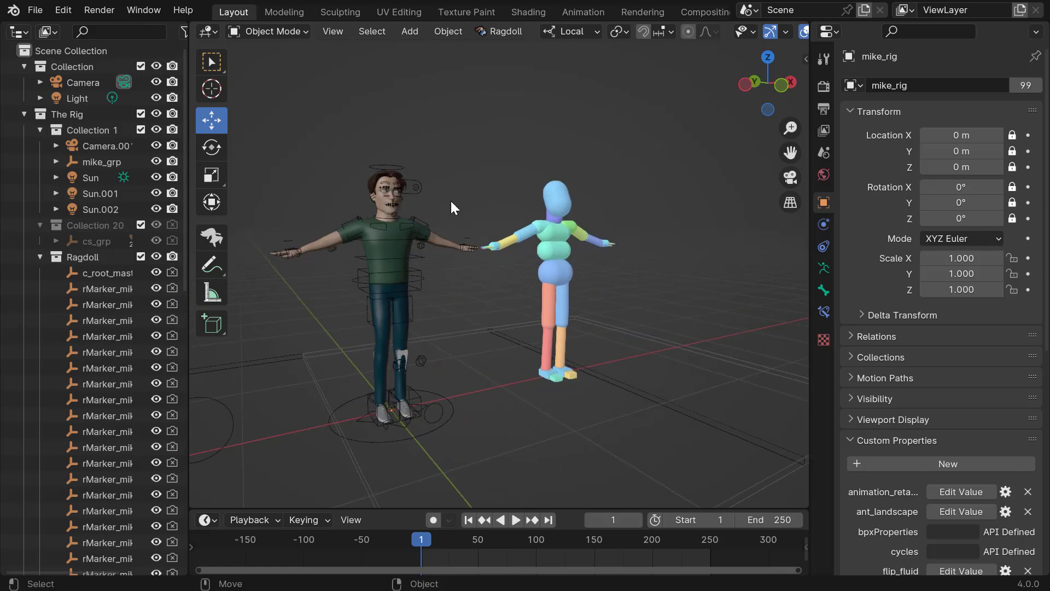
Step: Append a second copy of The Rig collection from the same saved file
left_click(38, 8)
mouse_move(77, 236)
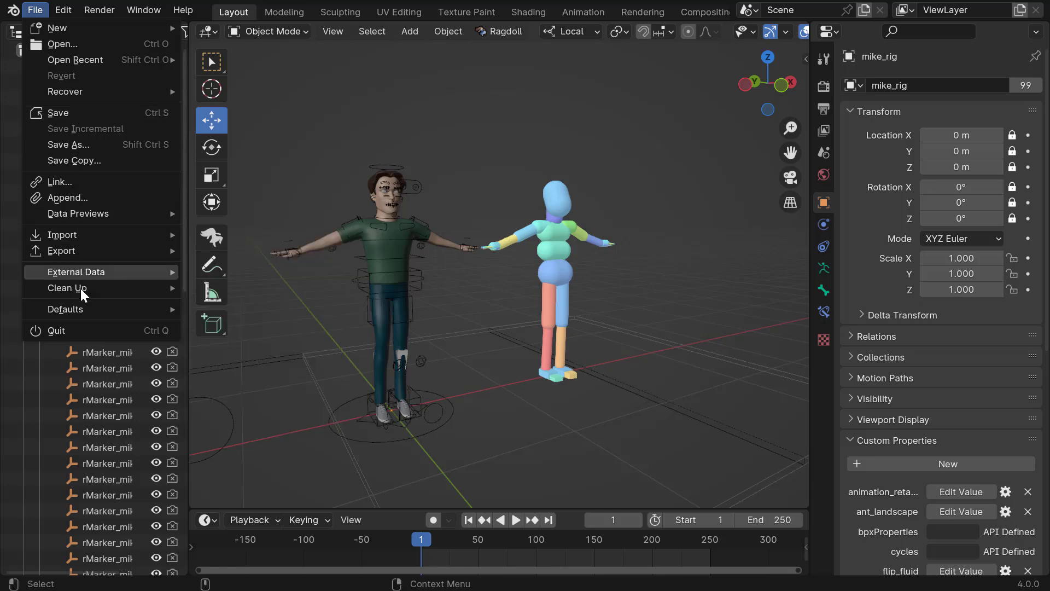
left_click(65, 191)
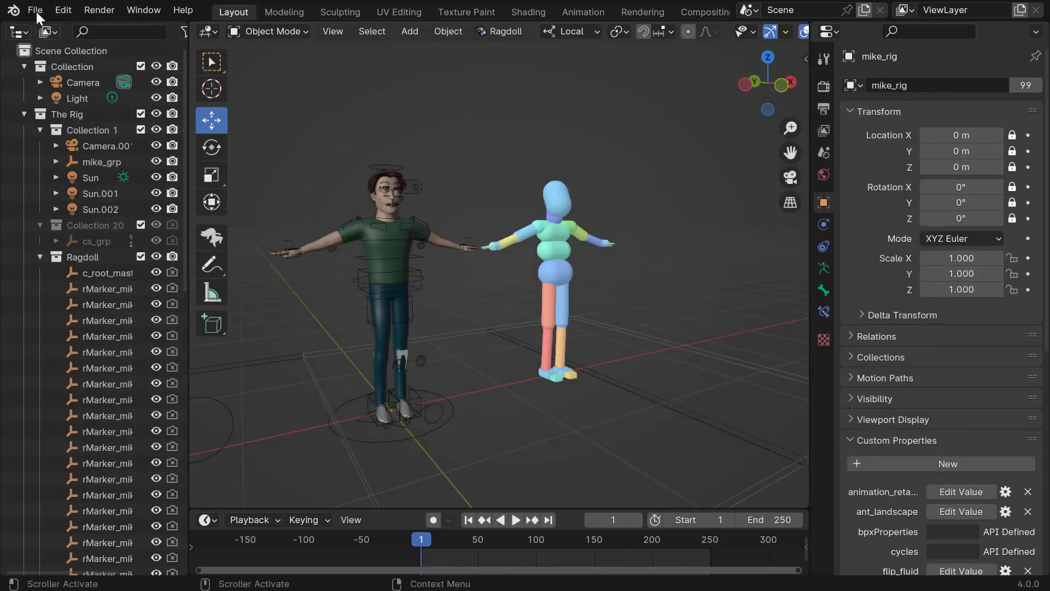
left_click(36, 11)
left_click(65, 193)
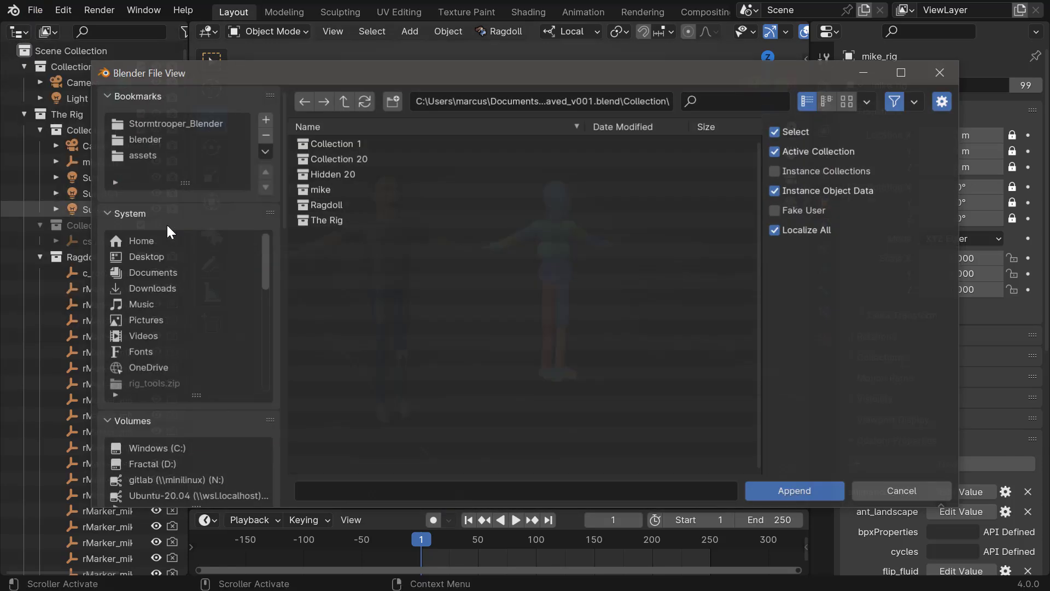
left_click(324, 220)
key("Return")
Step: Play the simulation with both overlapping copies of the rig in the scene
left_click(435, 307)
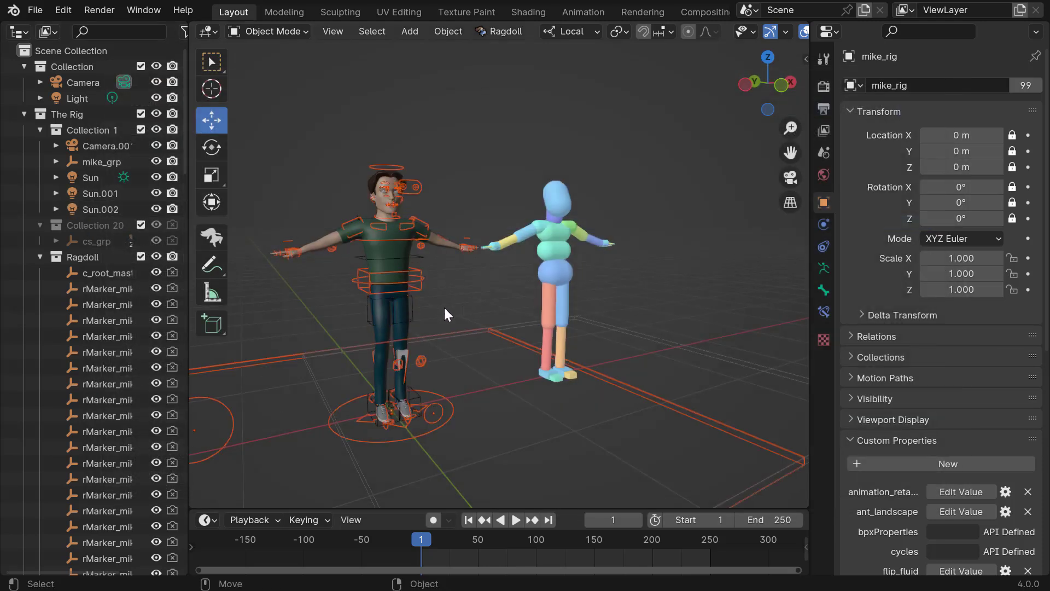
left_click_drag(434, 310, 477, 287, "alt")
left_click(478, 282)
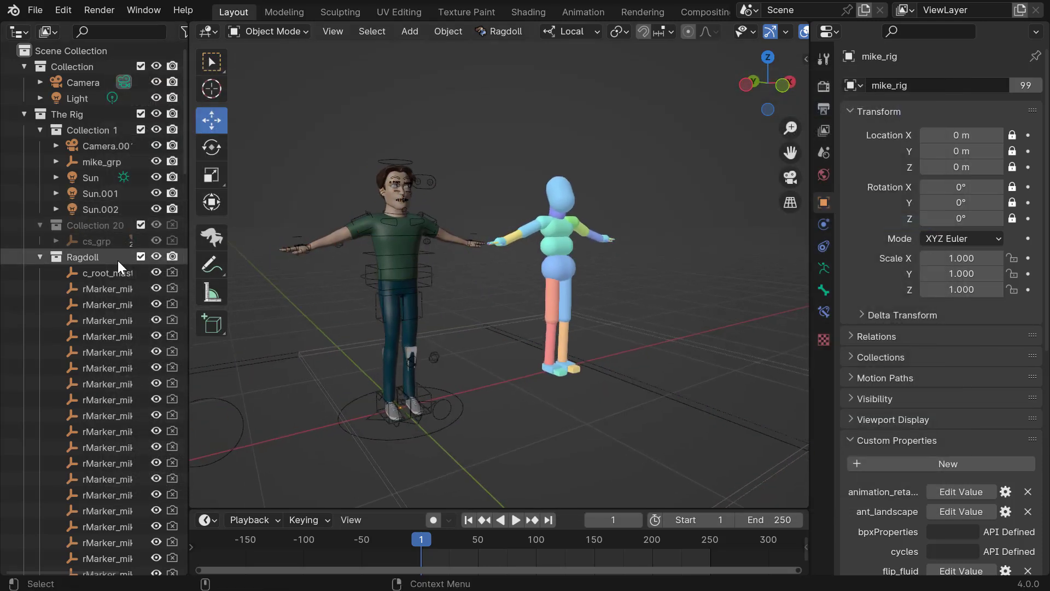
key("space")
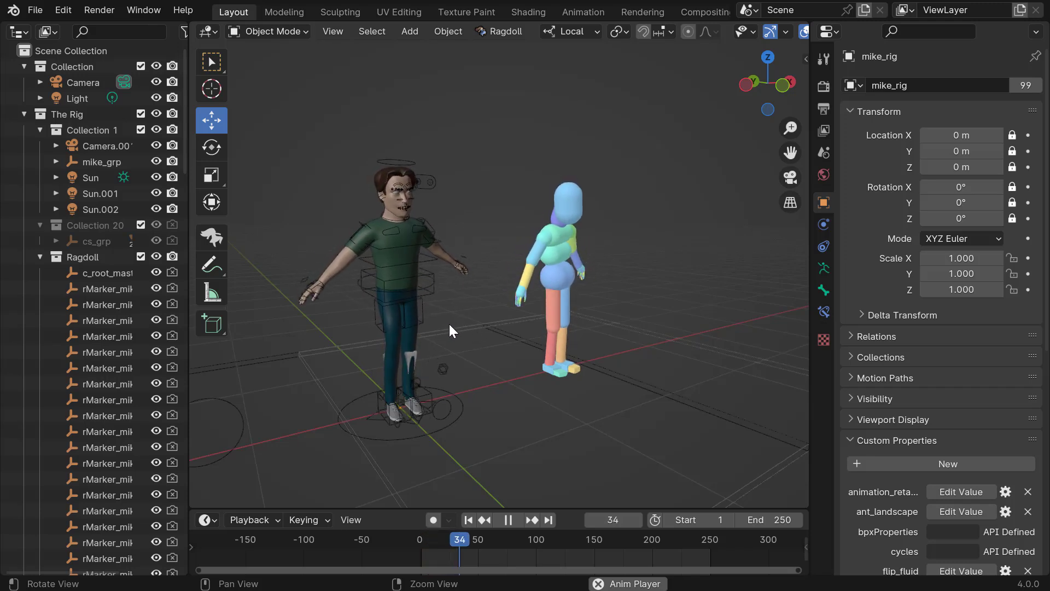
key("Escape")
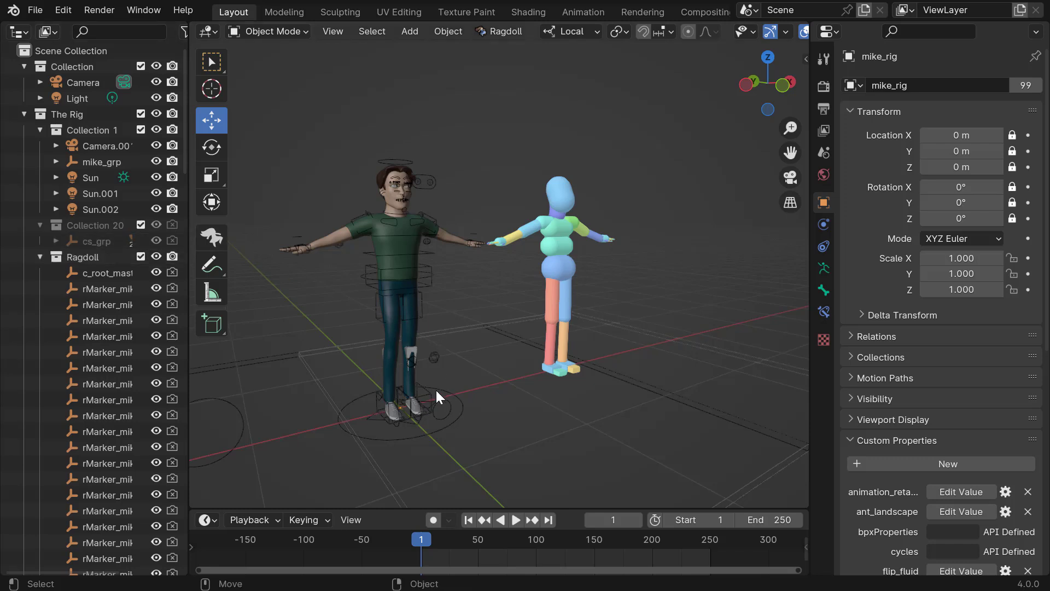
Step: Raise the first character's mike_grp along Z by about 2.02 m, above the second copy
left_click(453, 390)
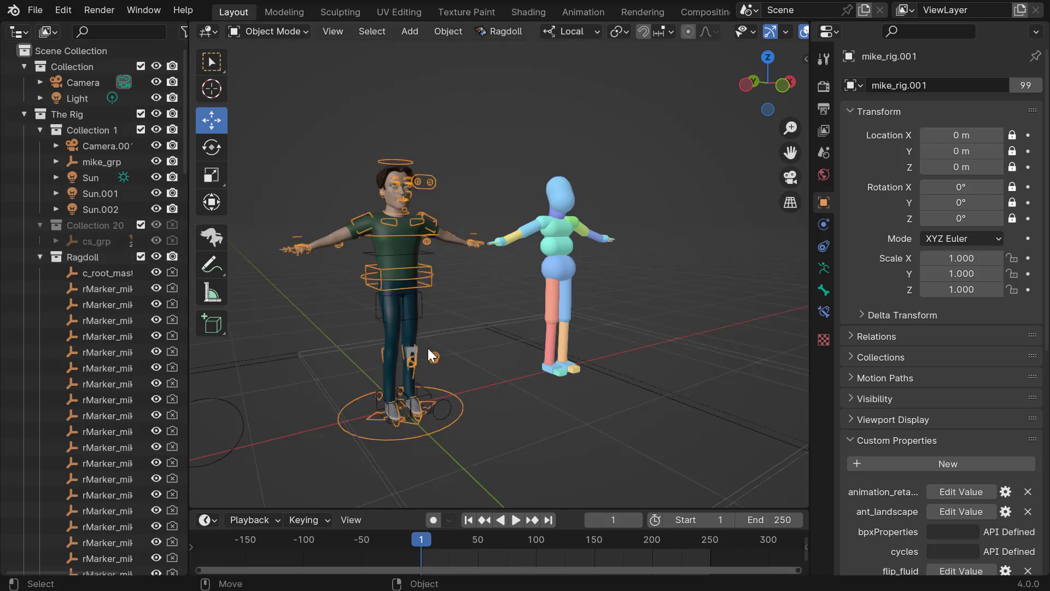
left_click(98, 163)
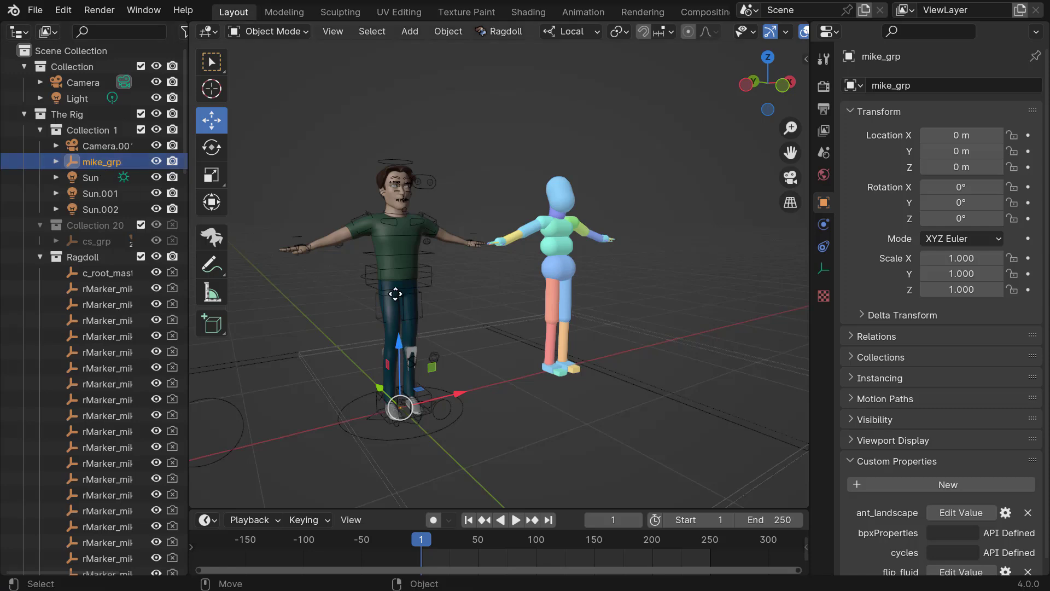
key("g")
key("z")
left_click_drag(386, 98, 384, 53)
right_click_drag(484, 264, 430, 185, "alt")
middle_click_drag(429, 184, 382, 251, "alt")
Step: Play the simulation from the start to examine whether the two falling ragdolls collide with each other
key("space")
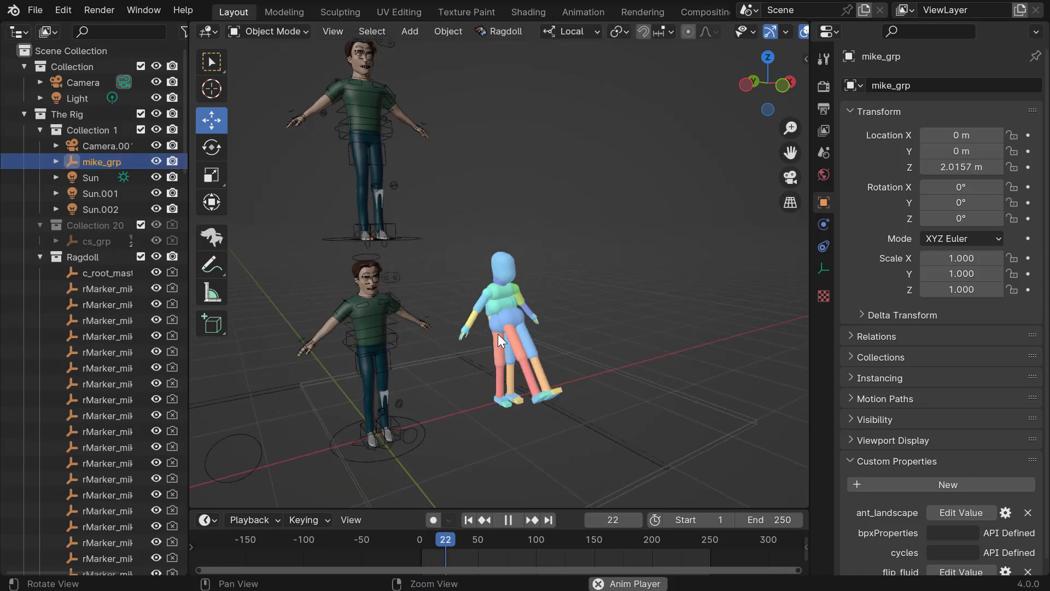
key("space")
scroll(495, 333, "up", 2)
scroll(494, 332, "up", 1)
key("shift+Left")
key("space")
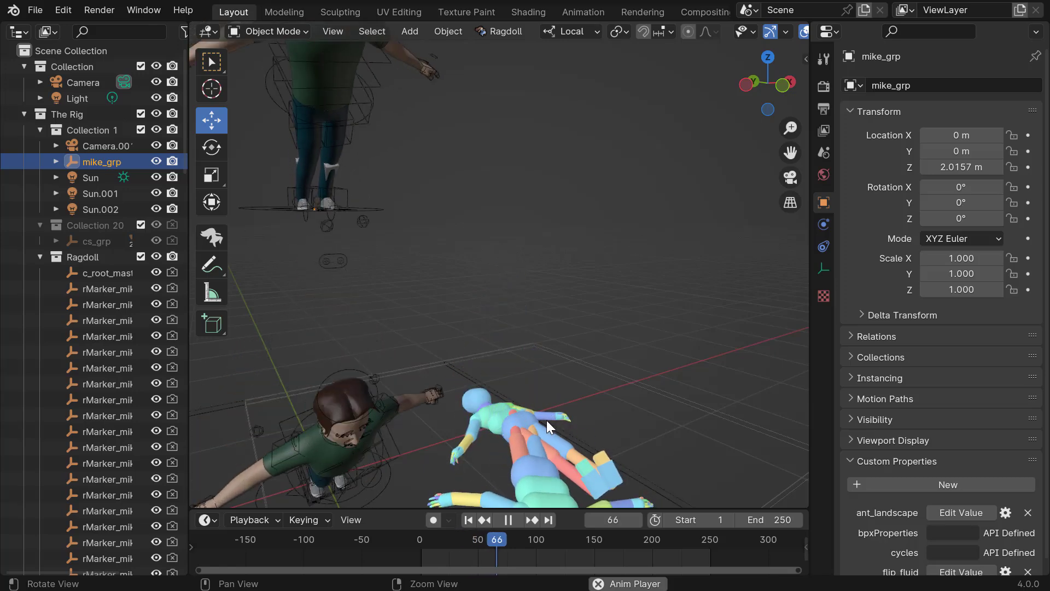
key("space")
key("shift+Left")
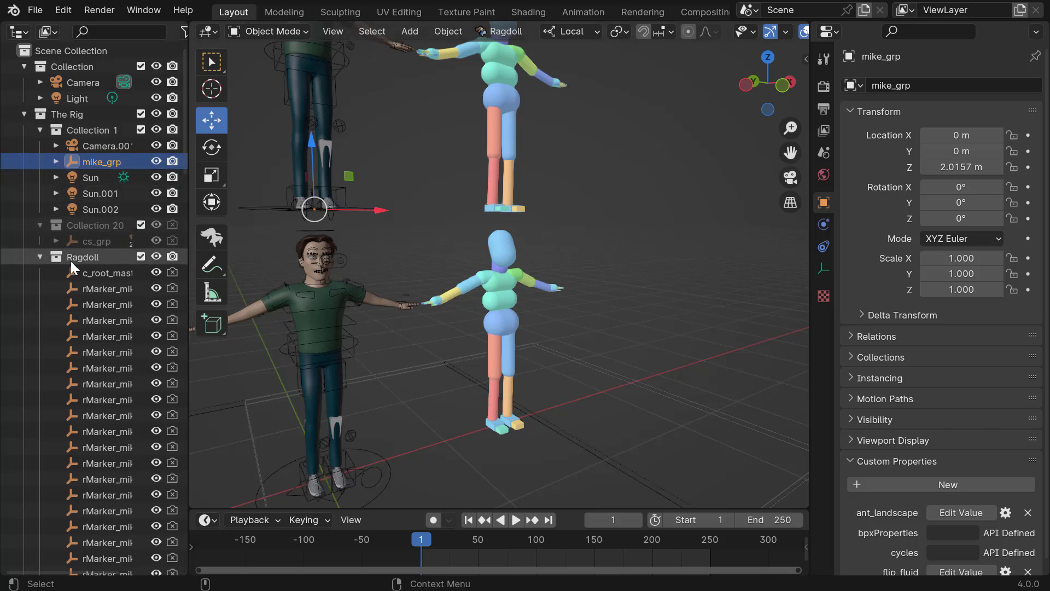
Step: Locate both Ragdoll solvers in the scene and merge rSolver into rSolver.001
left_click_drag(183, 158, 186, 332)
left_click(112, 411)
middle_click_drag(505, 131, 473, 173, "shift")
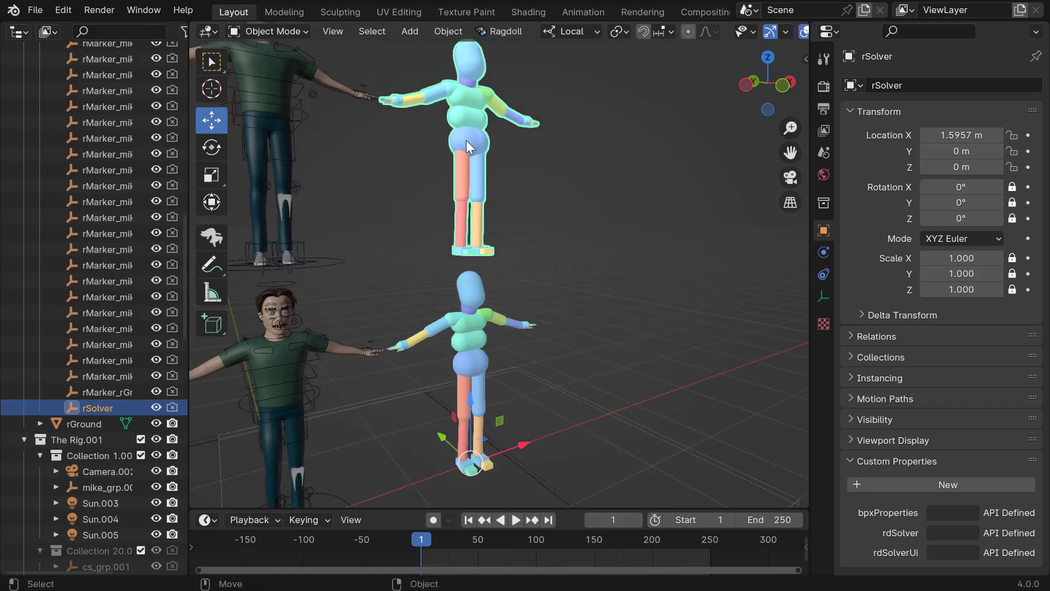
left_click_drag(183, 295, 202, 534)
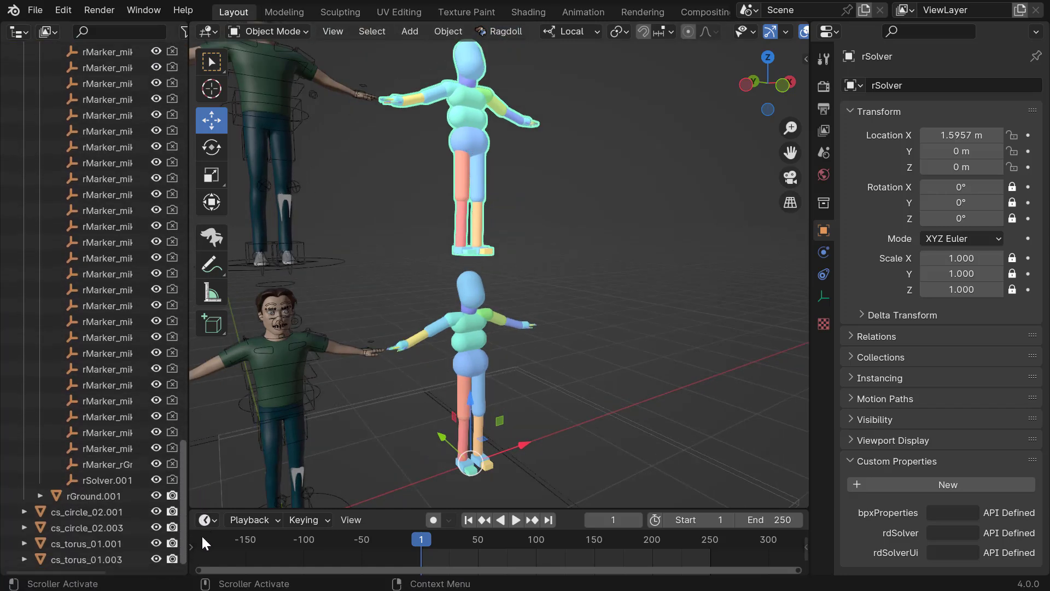
left_click(107, 485)
left_click_drag(184, 465, 197, 493)
left_click(502, 32)
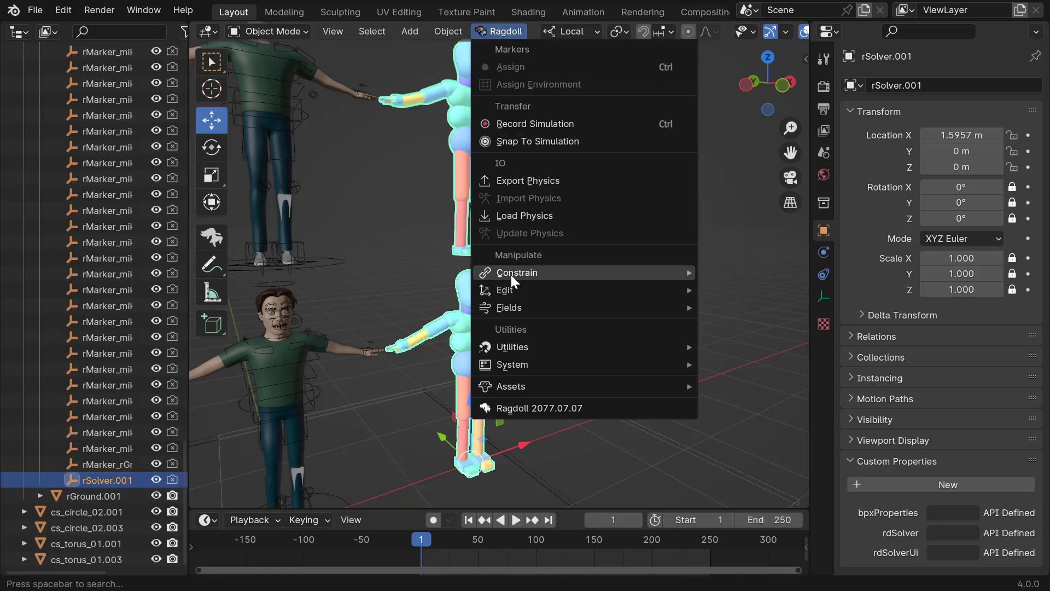
mouse_move(678, 291)
mouse_move(812, 581)
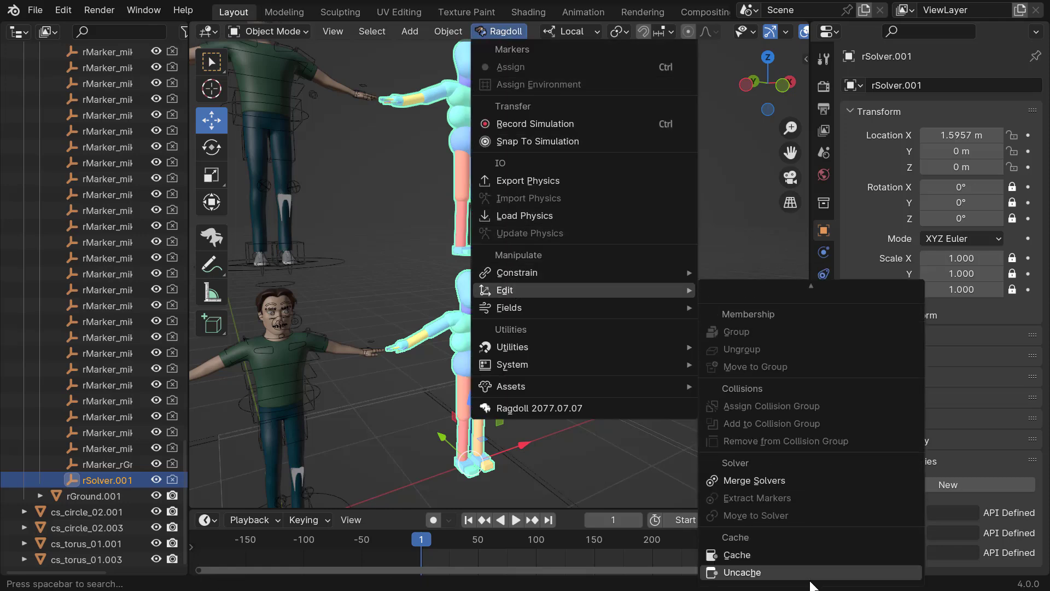
left_click(726, 480)
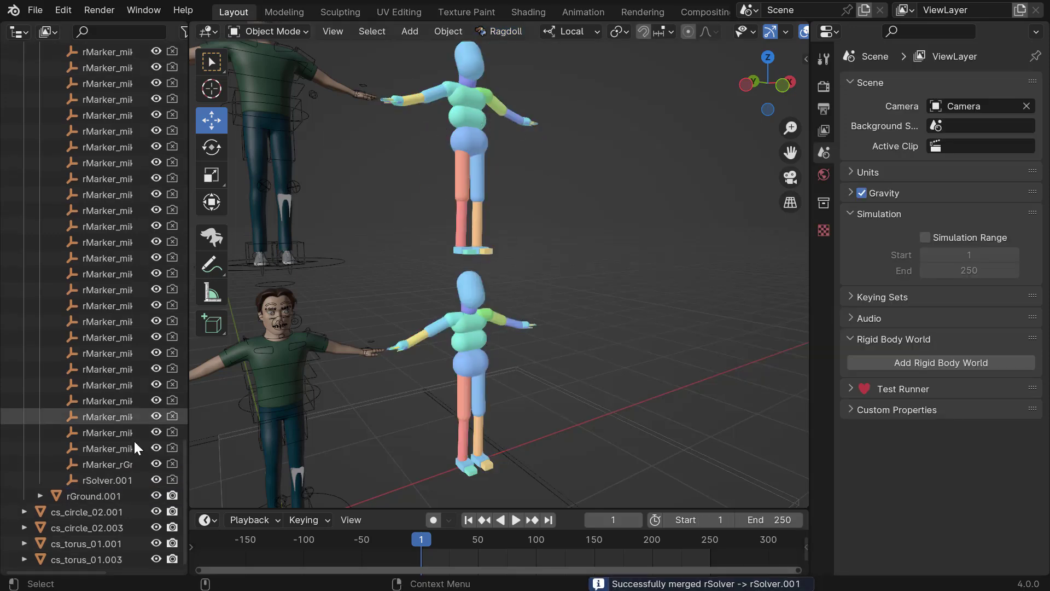
Step: Play the merged solver's simulation, with the viewport enlarged to full screen, to check the collisions between both ragdolls
left_click(104, 481)
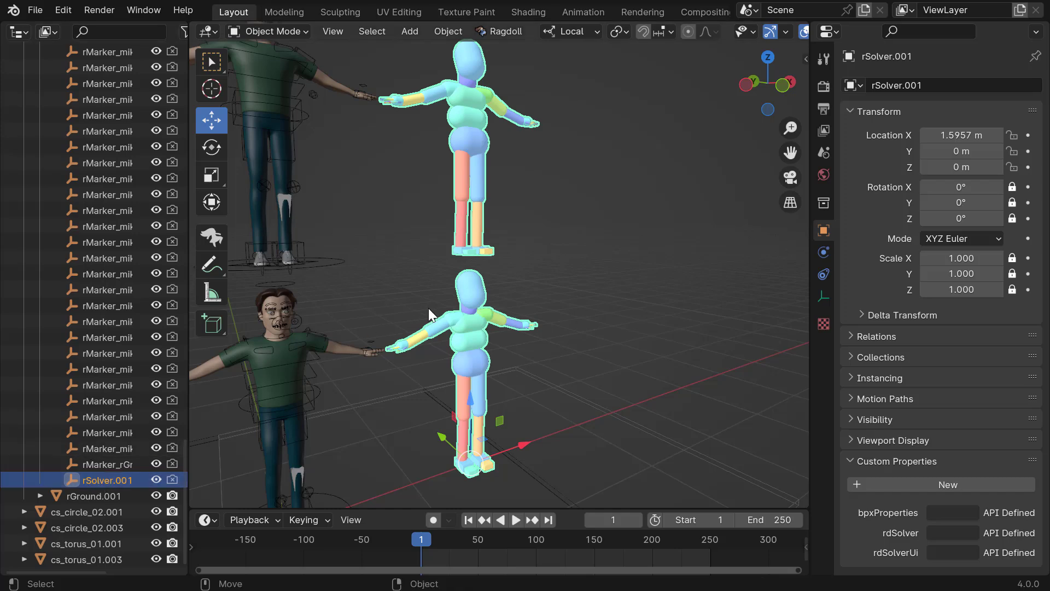
middle_click_drag(435, 307, 547, 350)
key("space")
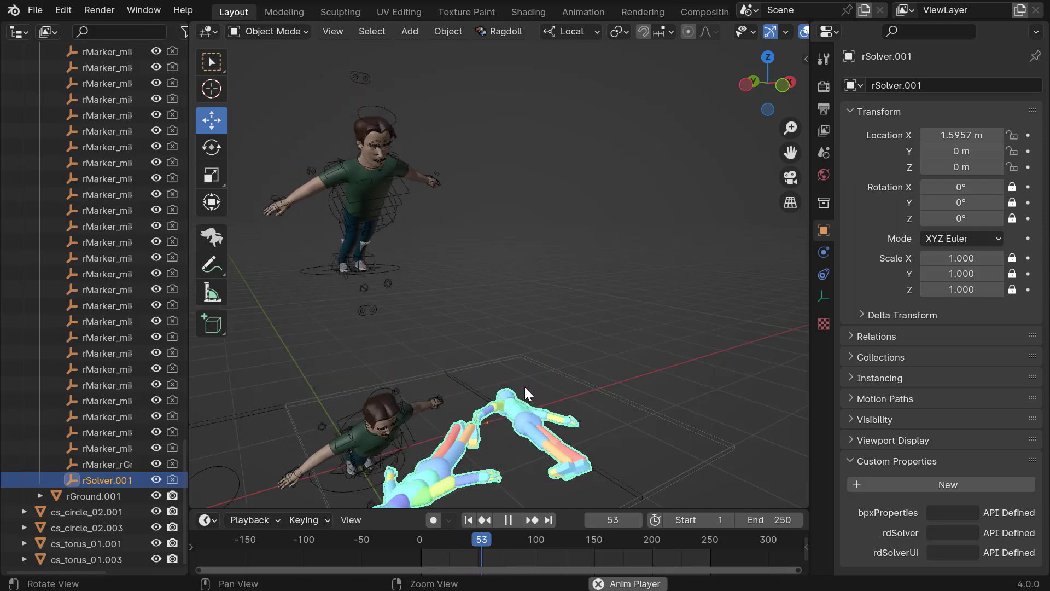
key("Escape")
key("ctrl+alt+space")
key("space")
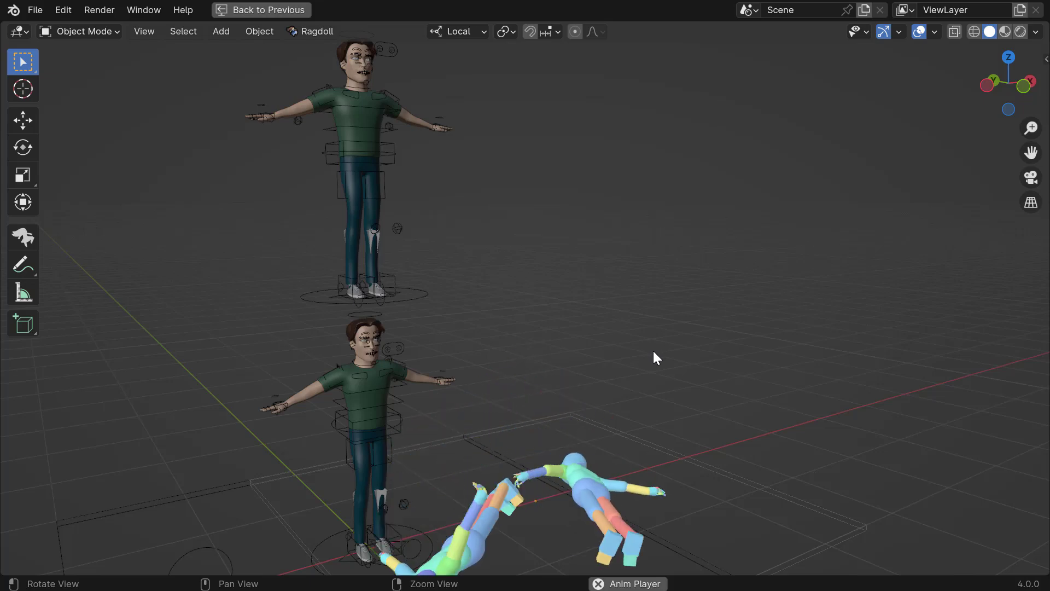
key("Escape")
Step: Record the merged simulation onto both Mike characters and play back the result
left_click(310, 31)
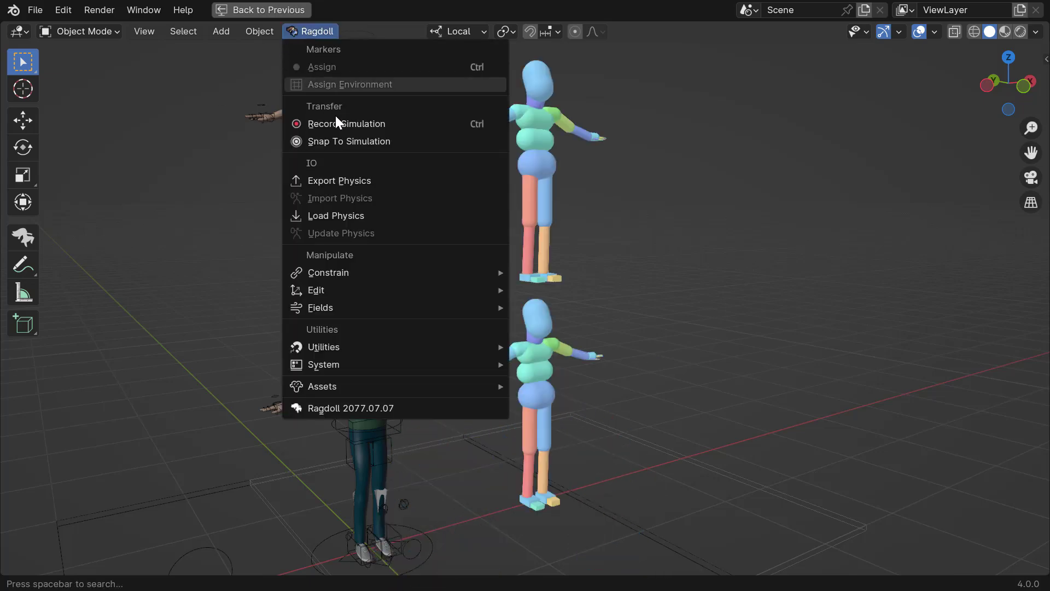
left_click(415, 117)
key("space")
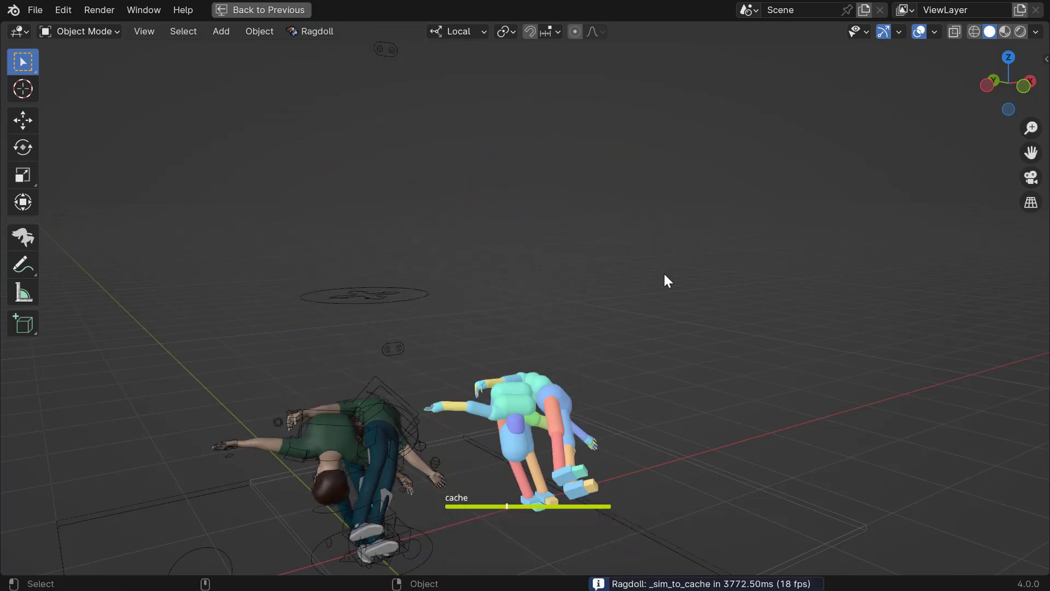
key("Escape")
middle_click_drag(514, 330, 560, 309)
key("space")
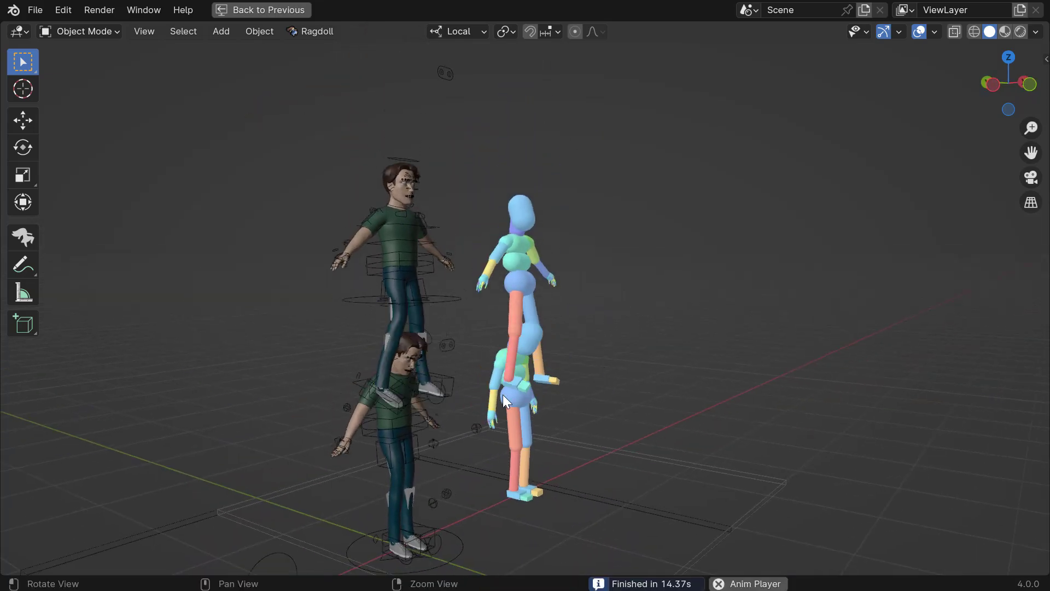
key("Escape")
Step: Restore the normal window layout and exclude the Ragdoll and Ragdoll.001 collections from the view layer
key("ctrl+space")
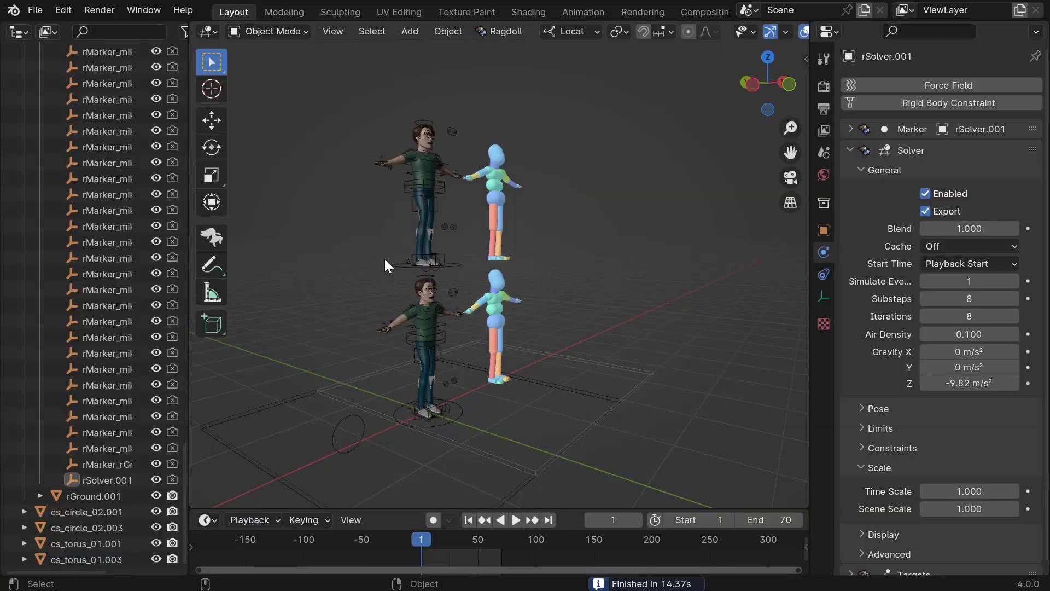
scroll(176, 438, "up", 3)
left_click_drag(181, 438, 137, 109)
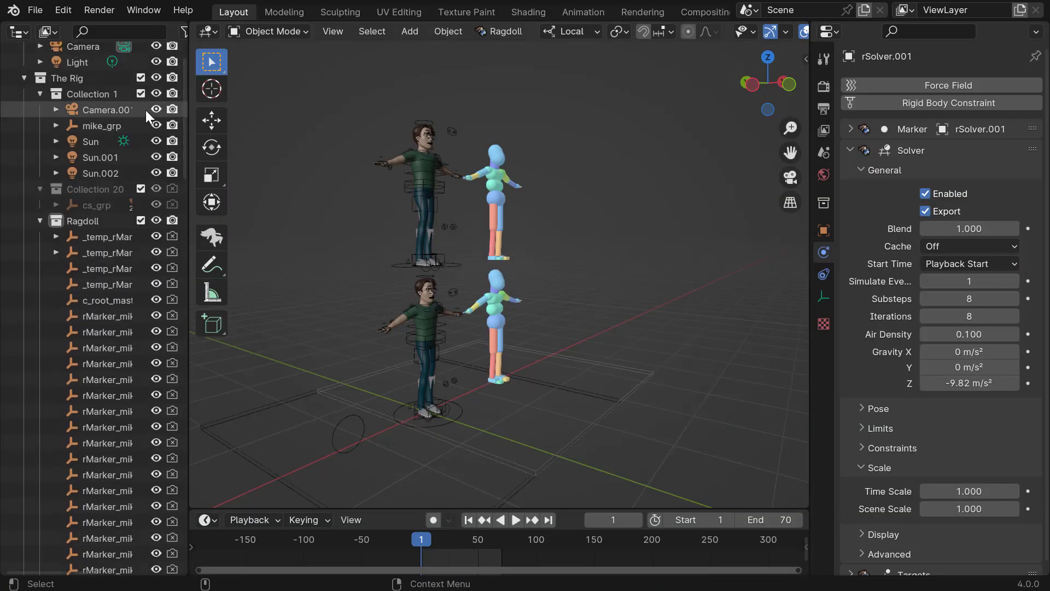
left_click(140, 221)
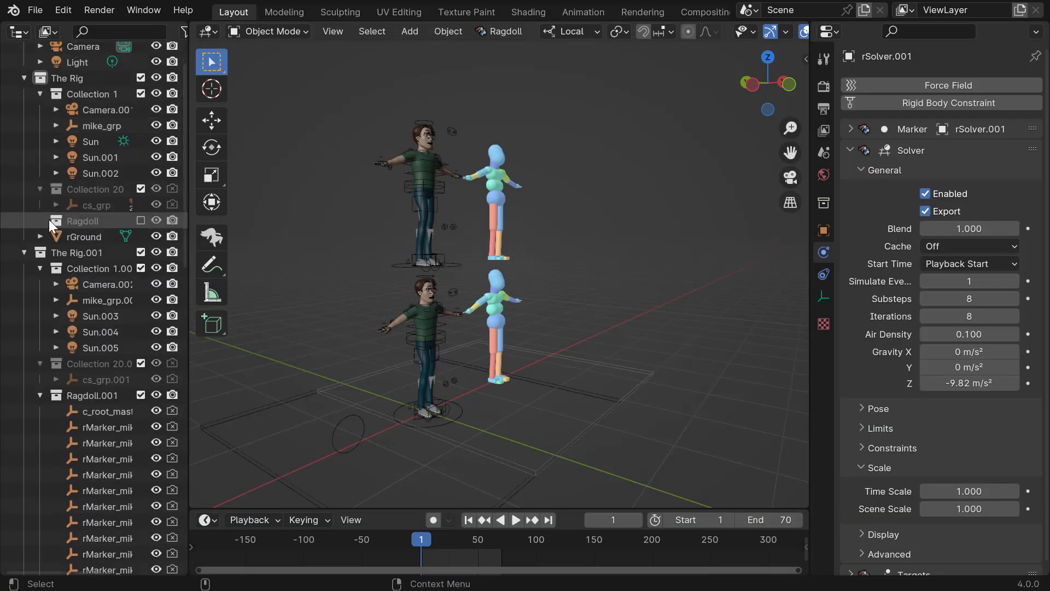
left_click(140, 395)
middle_click_drag(574, 297, 533, 300)
Step: Play the recorded animation repeatedly from the start and examine both characters' fall and contact from different angles
key("space")
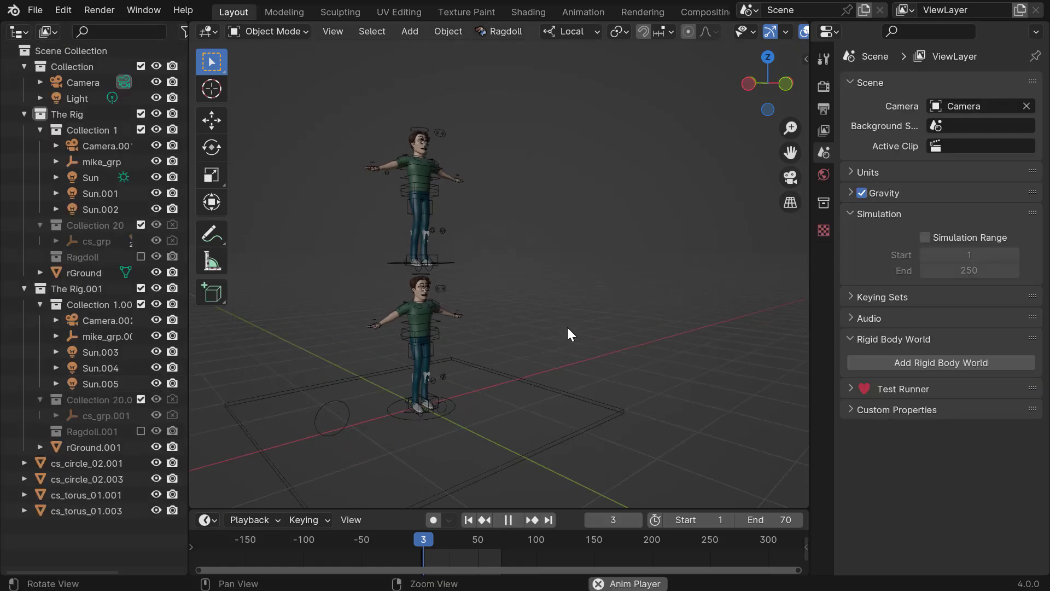
middle_click_drag(461, 352, 515, 331)
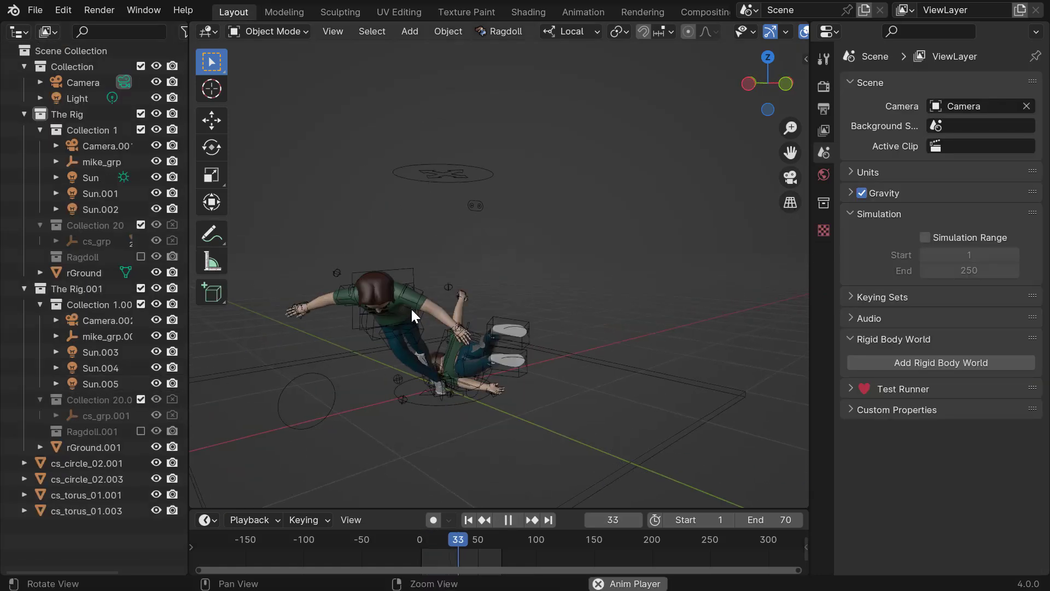
right_click_drag(408, 307, 484, 349, "alt")
key("space")
key("space")
middle_click_drag(483, 349, 497, 320, "alt")
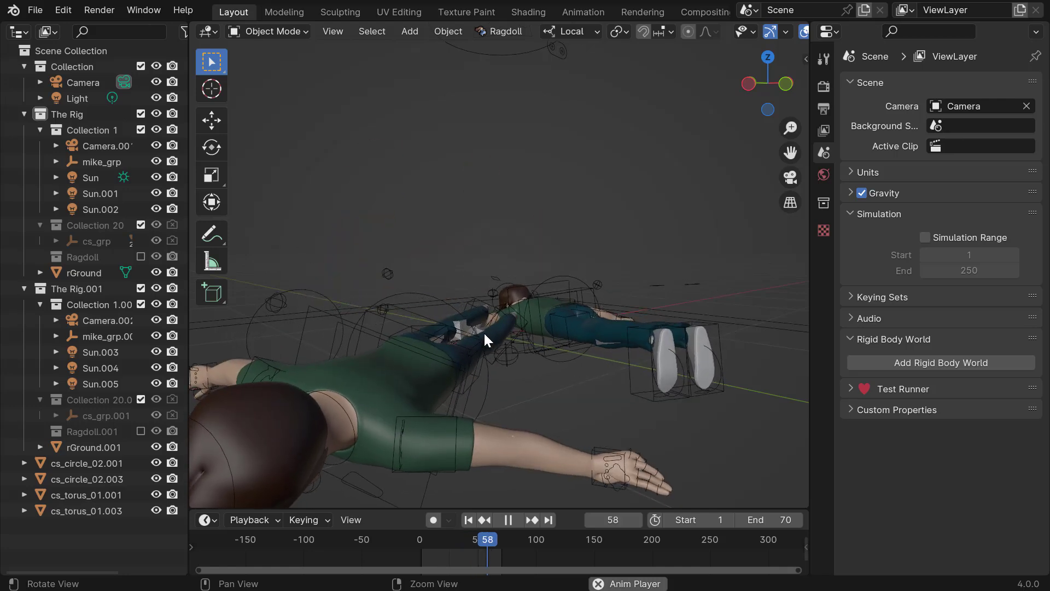
key("Escape")
key("shift+Left")
left_click_drag(519, 303, 534, 287, "alt")
key("space")
key("space")
middle_click_drag(529, 334, 616, 329)
key("space")
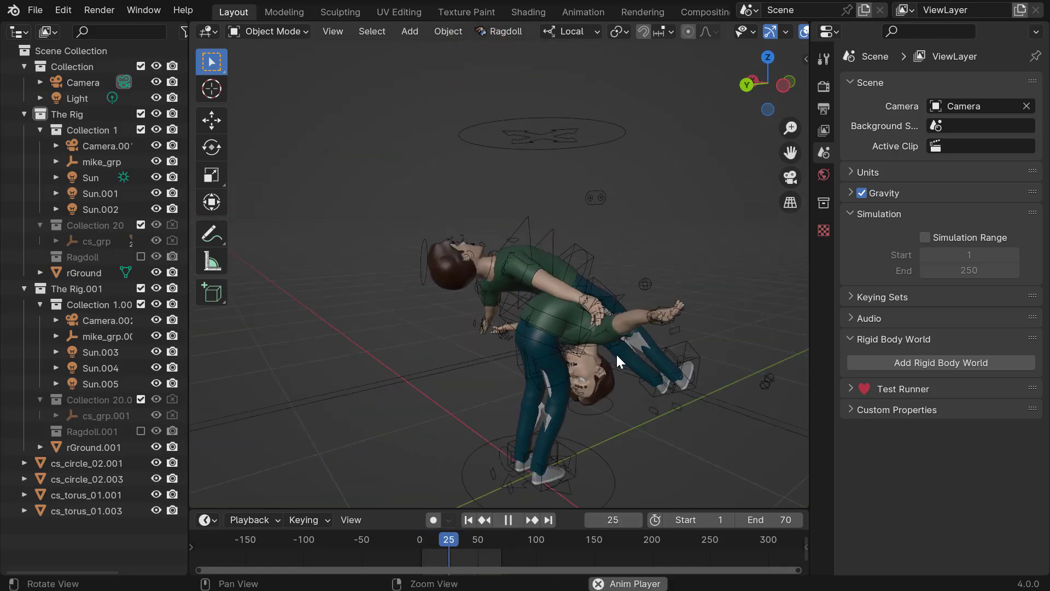
scroll(547, 322, "down", 3)
middle_click_drag(544, 308, 538, 318, "alt")
key("space")
key("shift+Left")
key("space")
middle_click_drag(555, 265, 531, 318, "alt")
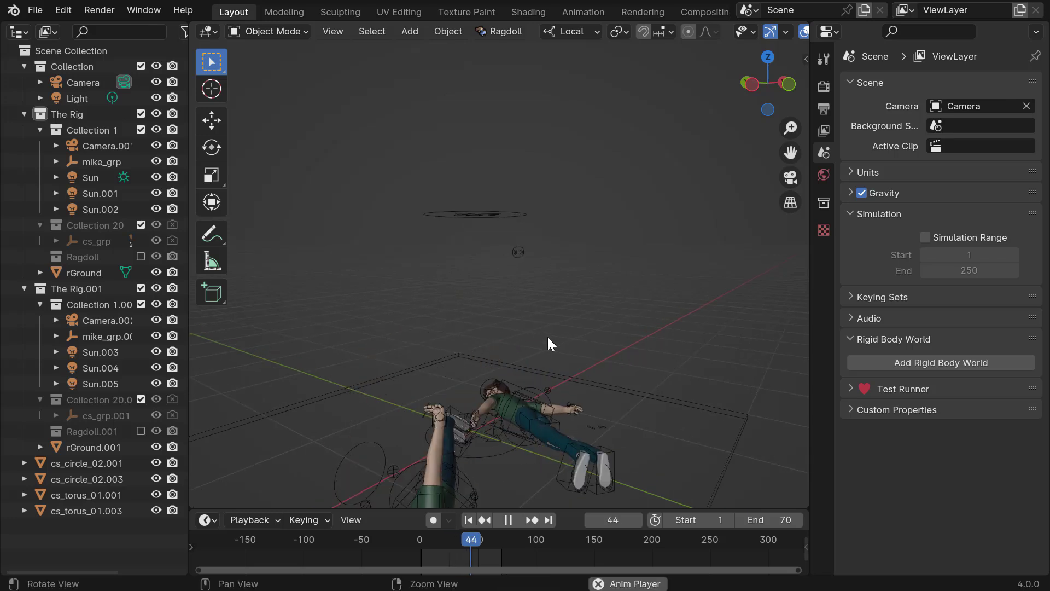
key("Escape")
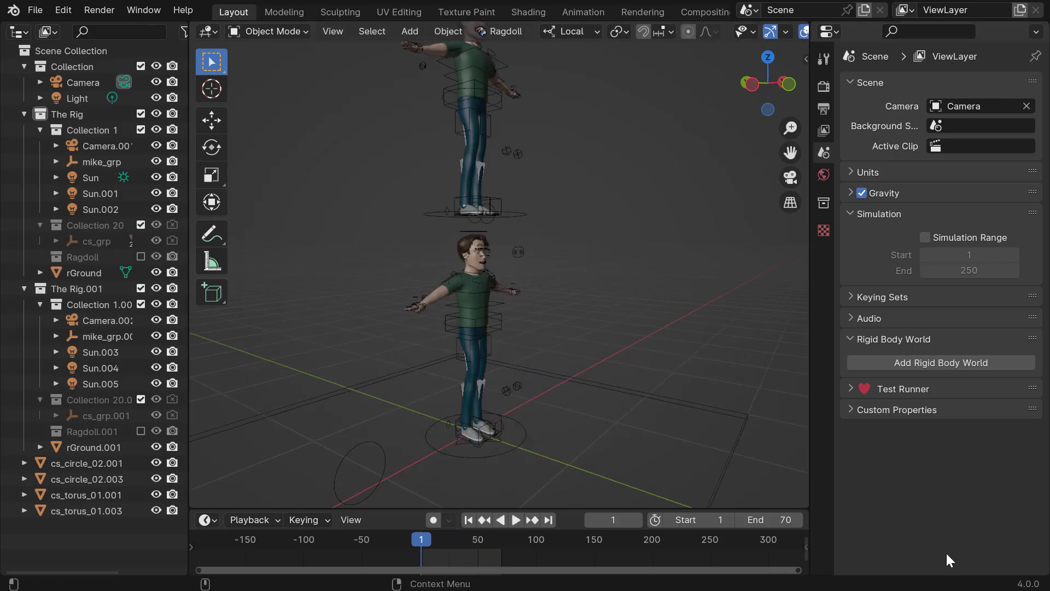